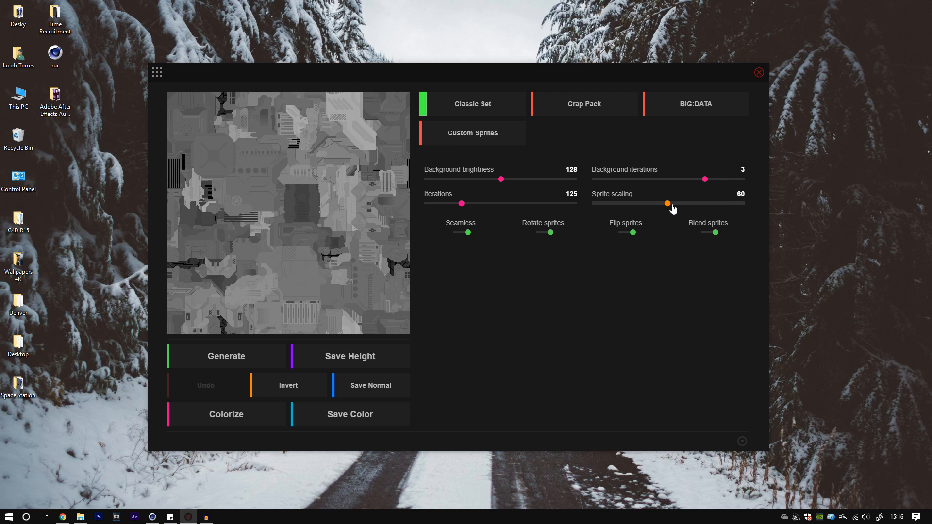
Step: Set the texture's sprite scaling to 95, background brightness to 168 and iterations to 185
{"action": "left_click_drag", "start_coordinate": [668, 208], "coordinate": [710, 207]}
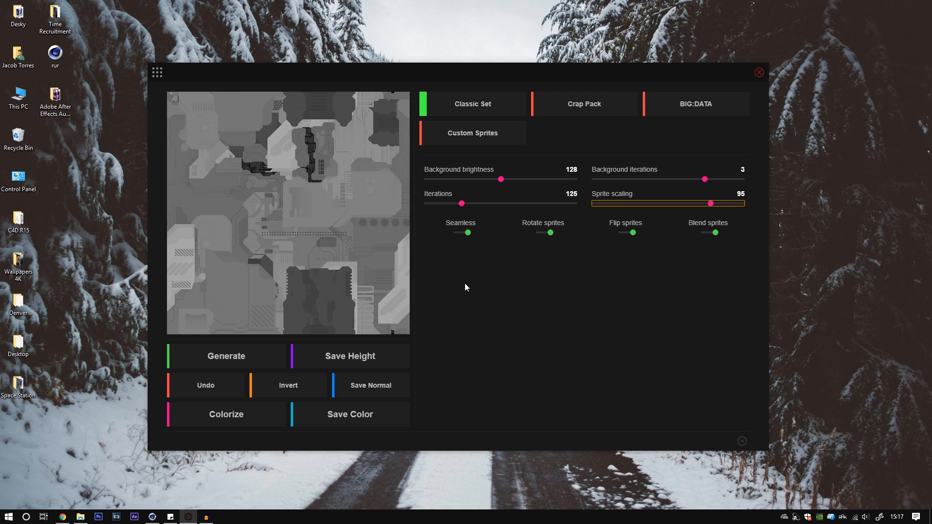
{"action": "left_click_drag", "start_coordinate": [500, 179], "coordinate": [525, 181]}
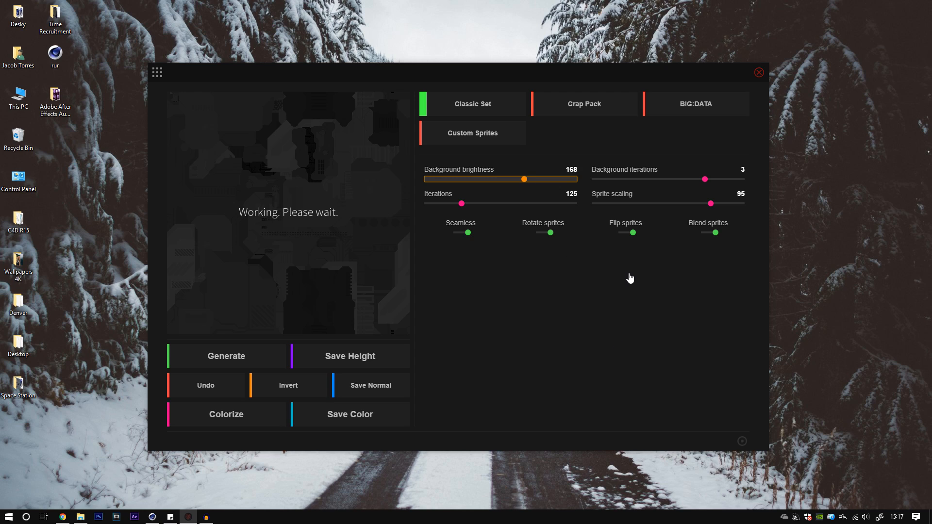
{"action": "left_click_drag", "start_coordinate": [462, 203], "coordinate": [480, 204]}
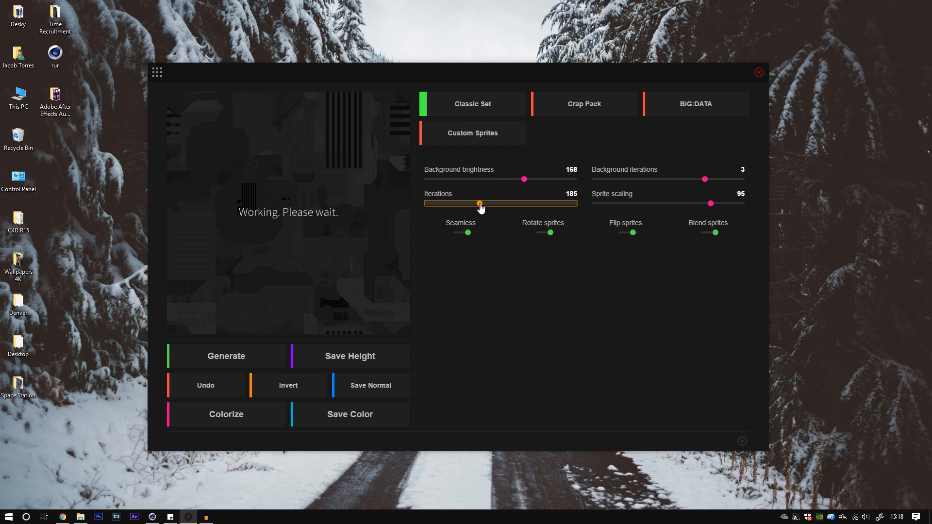
{"action": "left_click_drag", "start_coordinate": [440, 71], "coordinate": [432, 117]}
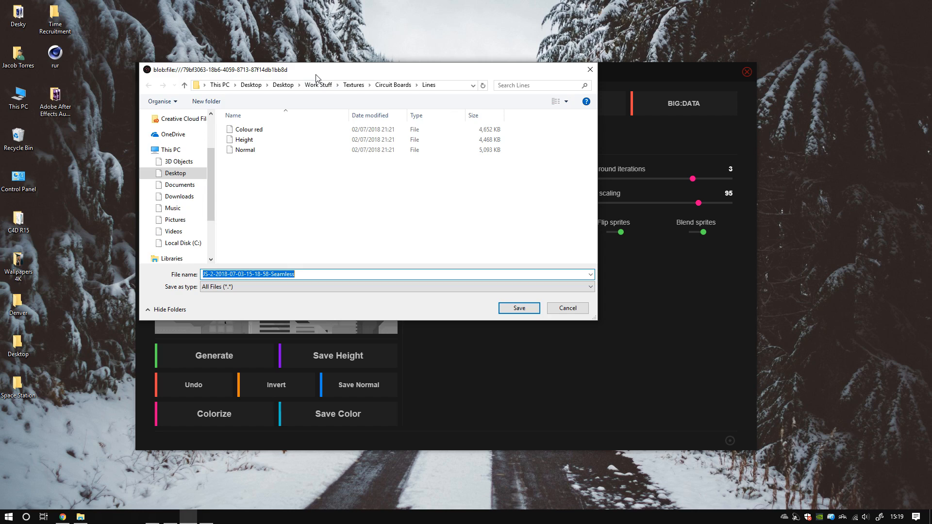
Step: Save the height map as Height in the Tutorial folder inside Circuit Boards
{"action": "left_click_drag", "start_coordinate": [316, 77], "coordinate": [379, 90]}
{"action": "left_click", "coordinate": [457, 98]}
{"action": "double_click", "coordinate": [307, 183]}
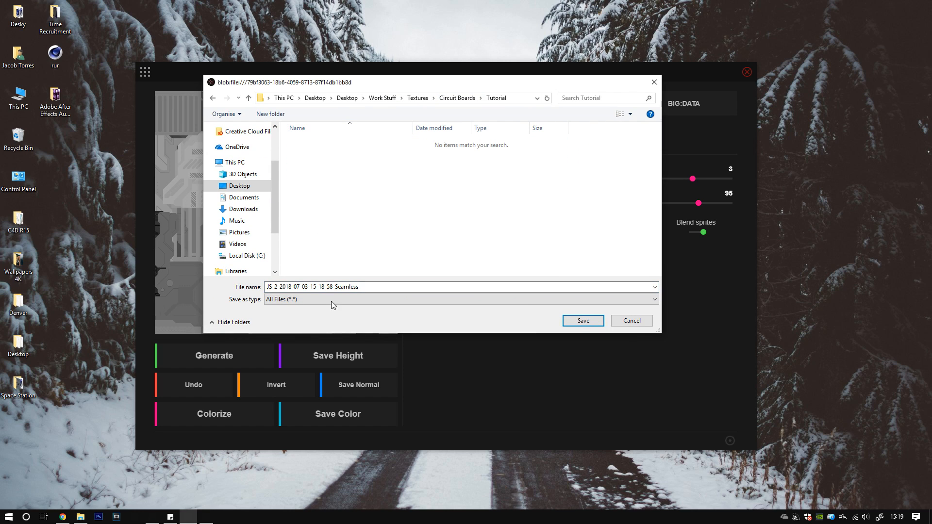
{"action": "left_click_drag", "start_coordinate": [387, 286], "coordinate": [267, 287]}
{"action": "type", "text": "Heig"}
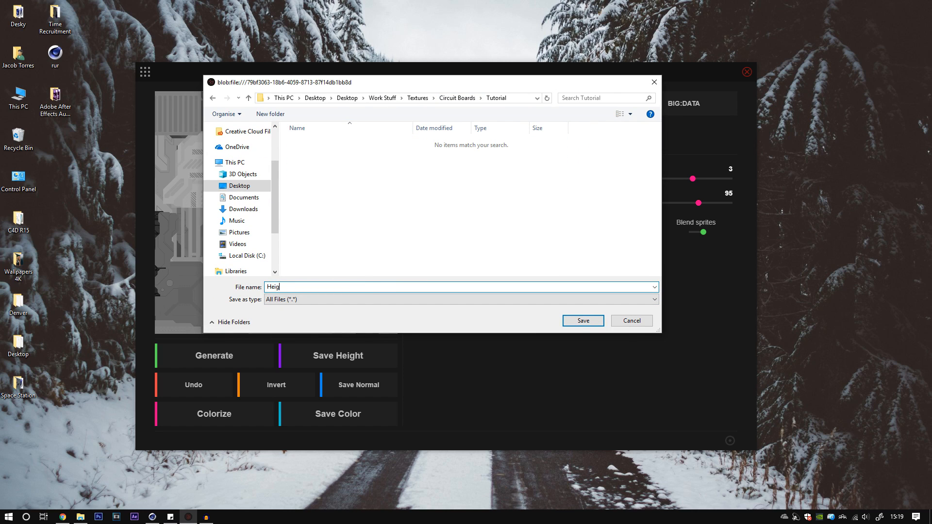
{"action": "type", "text": "ht"}
{"action": "left_click", "coordinate": [583, 321]}
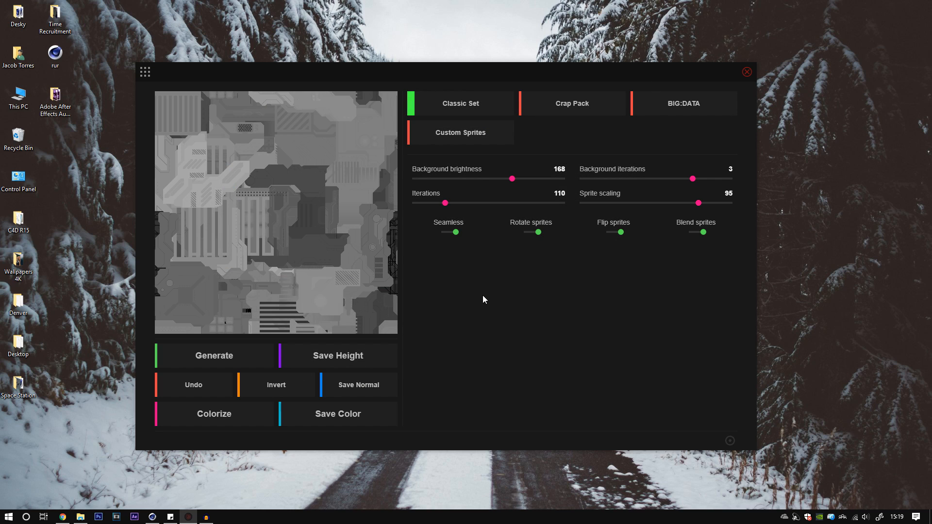
Step: Save the normal map as Normal in the same Tutorial folder
{"action": "left_click", "coordinate": [358, 388]}
{"action": "type", "text": "Normal"}
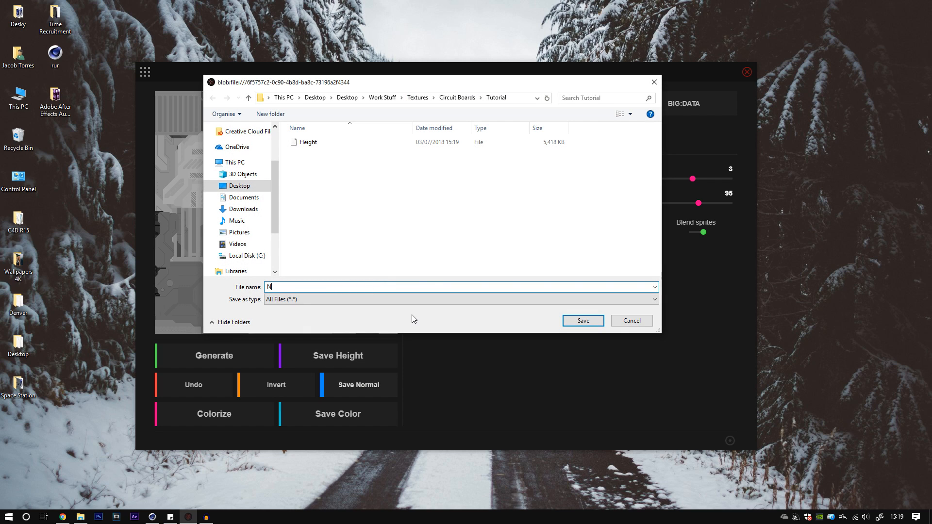
{"action": "left_click", "coordinate": [583, 321]}
Step: Colorize the generated texture with the black, red and white gradient preset
{"action": "left_click", "coordinate": [218, 414]}
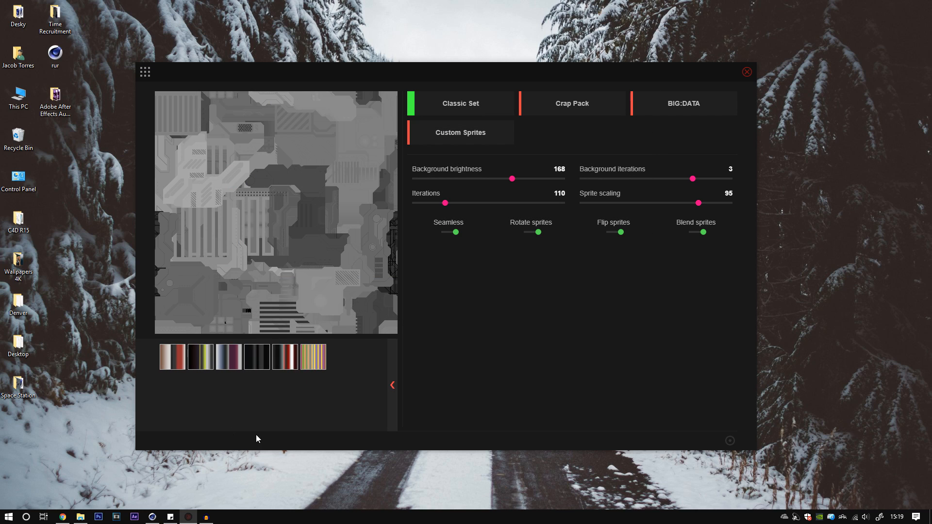
{"action": "left_click", "coordinate": [285, 359]}
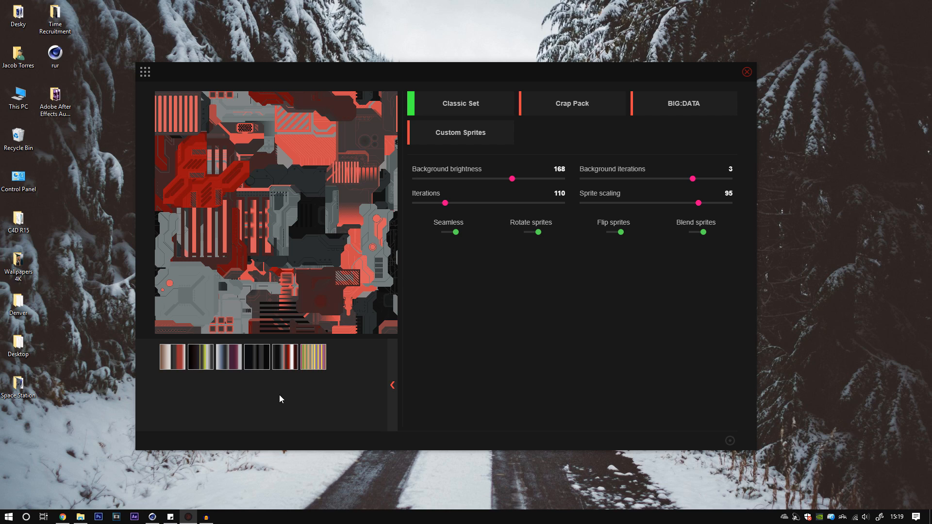
{"action": "left_click", "coordinate": [392, 385]}
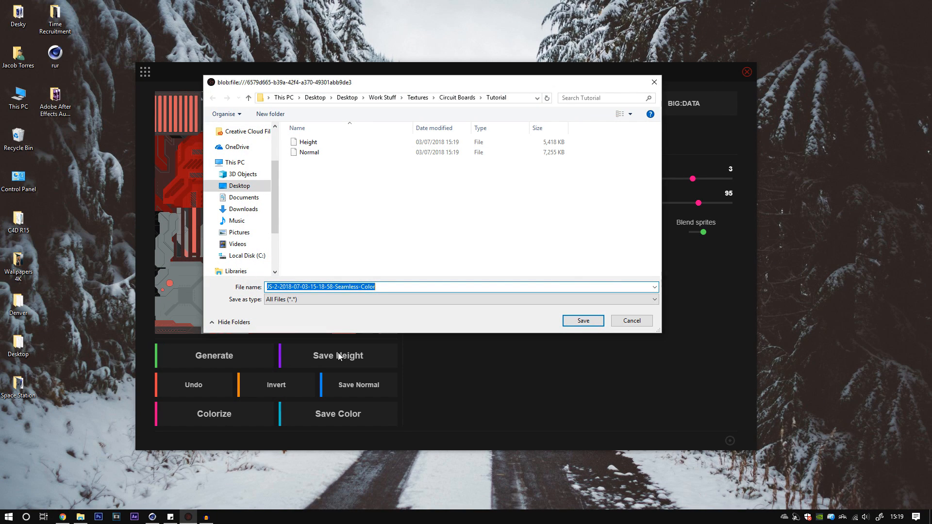
Step: Save the color map as Colour in the Tutorial folder
{"action": "type", "text": "Colouy"}
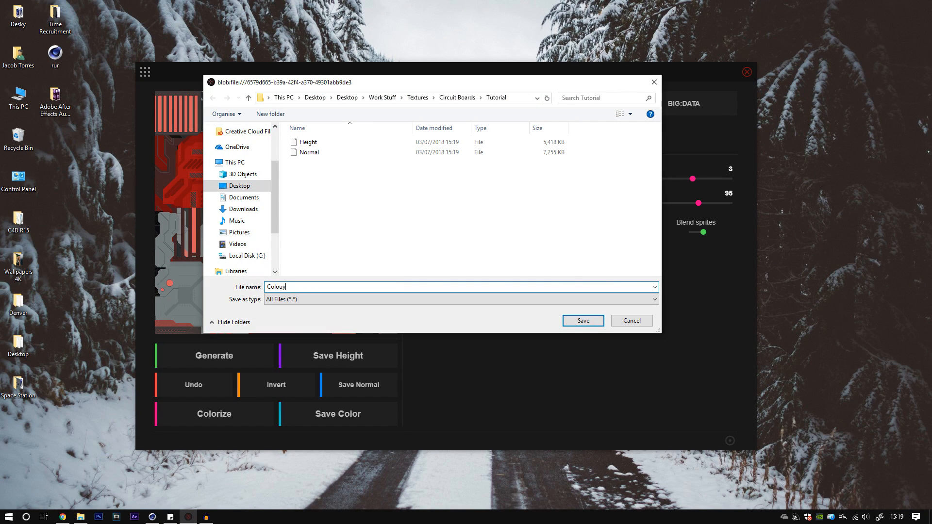
{"action": "key", "text": "BackSpace"}
{"action": "key", "text": "Return"}
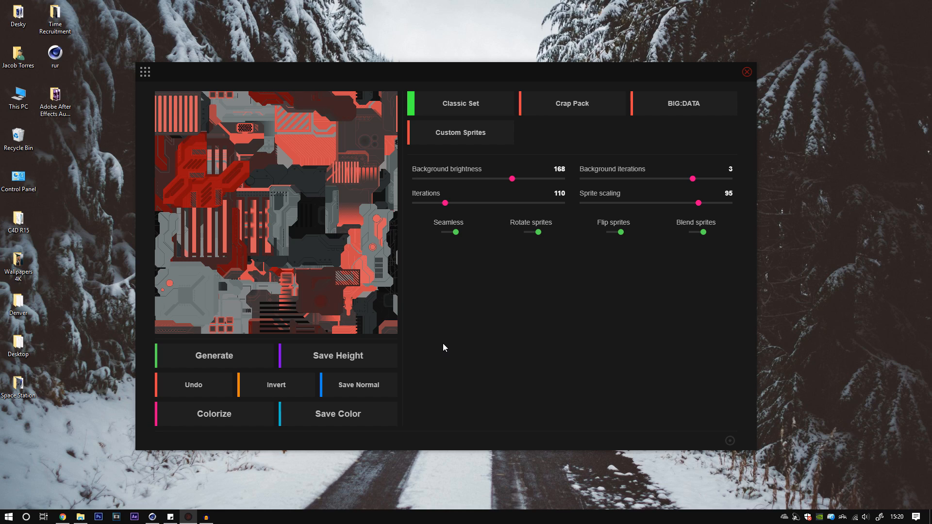
Step: Close the texture generator and switch to Cinema 4D
{"action": "mouse_move", "coordinate": [321, 204]}
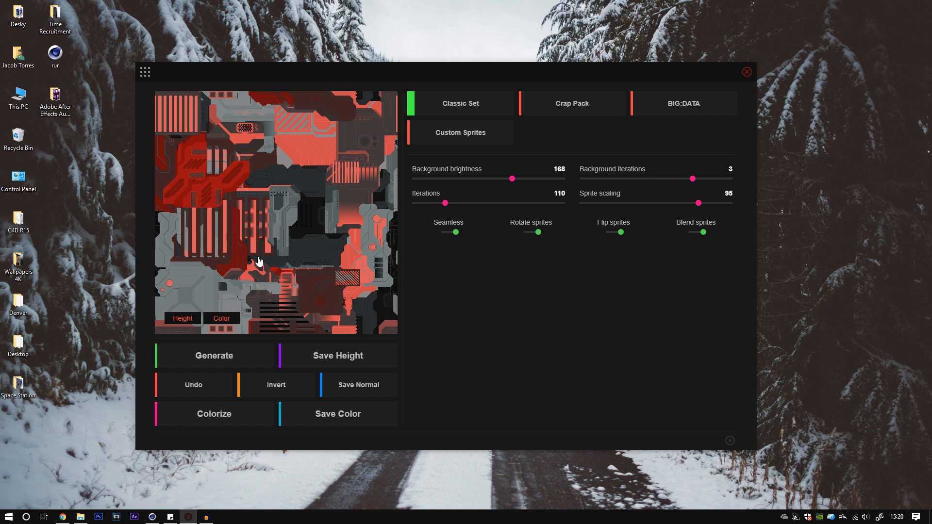
{"action": "left_click", "coordinate": [747, 72]}
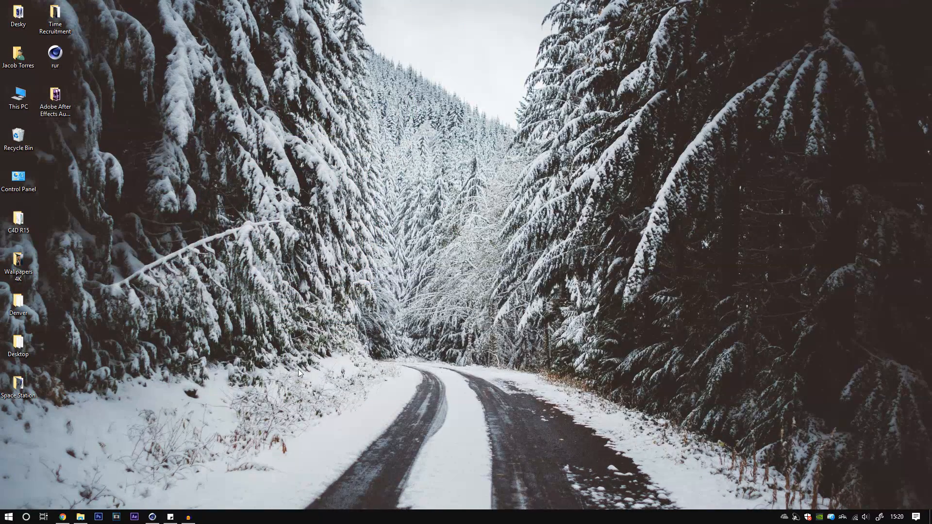
{"action": "left_click", "coordinate": [152, 517]}
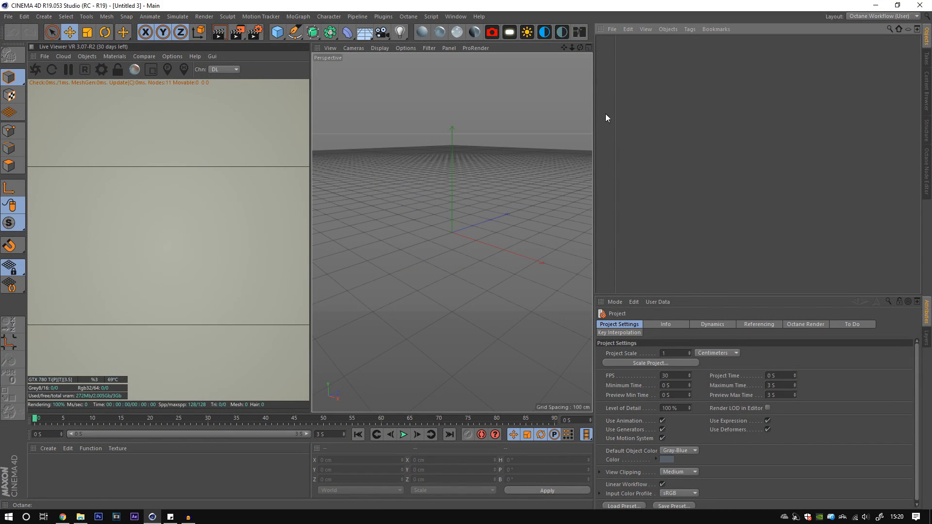
Step: Add a plane to the scene and load a new Octane glossy material into the Octane Node Editor
{"action": "left_click_drag", "start_coordinate": [277, 32], "coordinate": [321, 84]}
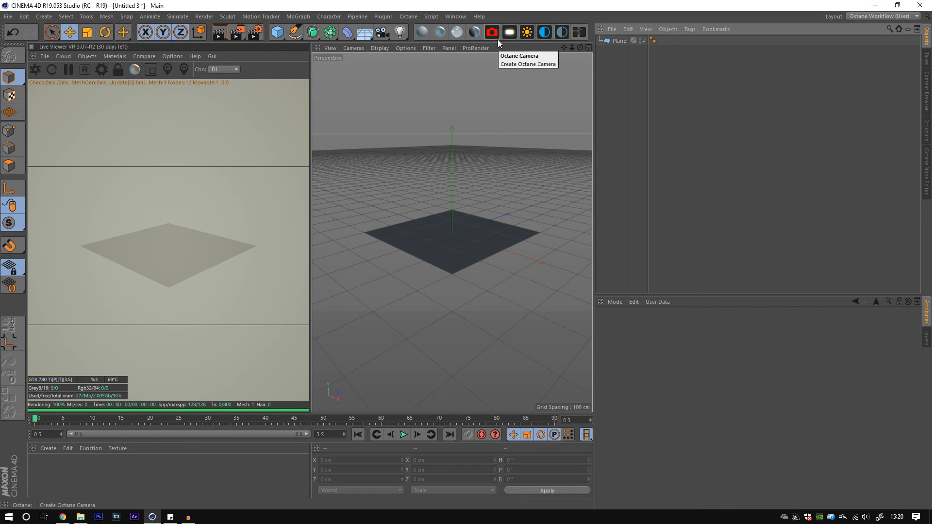
{"action": "left_click", "coordinate": [439, 32]}
{"action": "left_click", "coordinate": [926, 172]}
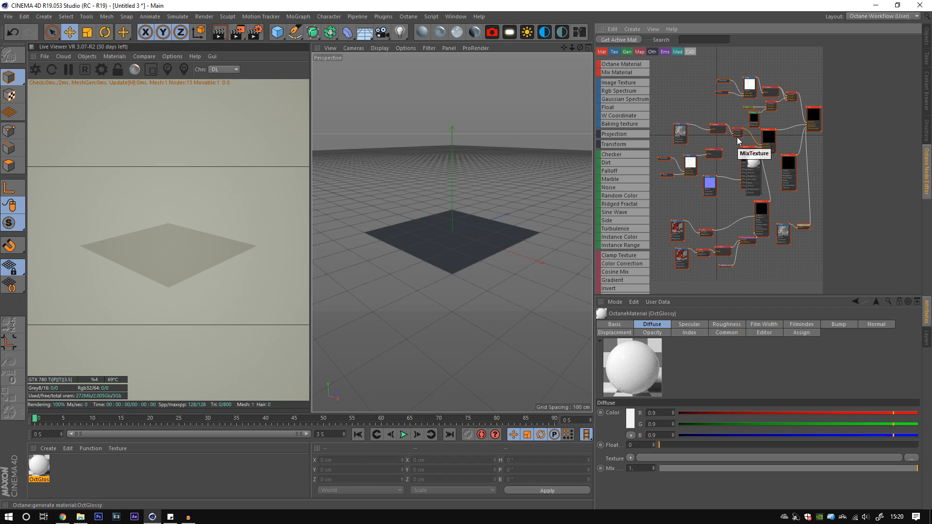
{"action": "left_click_drag", "start_coordinate": [756, 165], "coordinate": [751, 174]}
{"action": "left_click", "coordinate": [627, 39]}
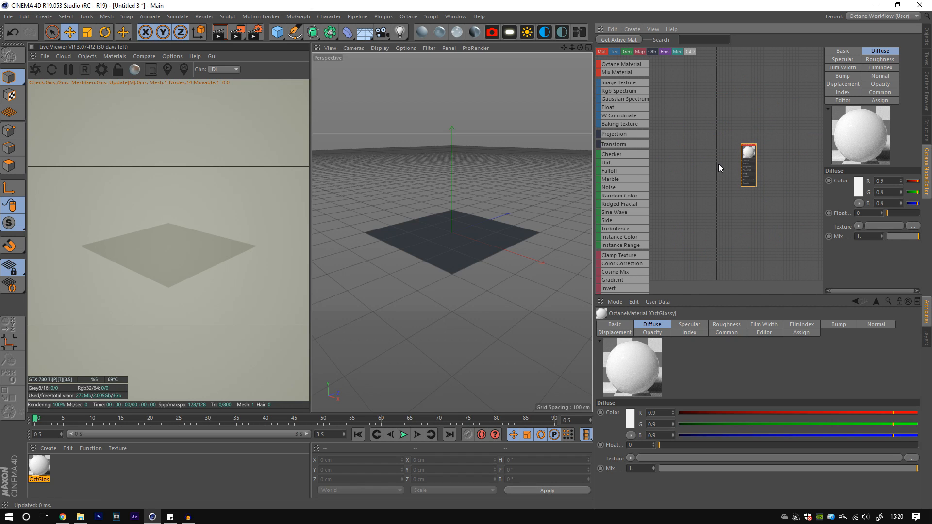
Step: Rename the glossy material as Circuit
{"action": "scroll", "coordinate": [718, 164], "scroll_direction": "up", "scroll_amount": 3}
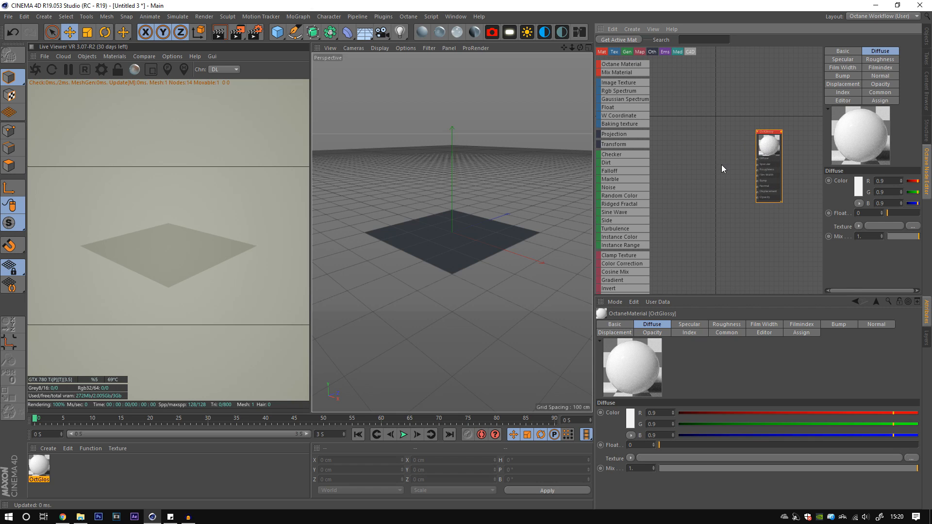
{"action": "middle_click_drag", "start_coordinate": [721, 168], "coordinate": [708, 151]}
{"action": "left_click_drag", "start_coordinate": [823, 154], "coordinate": [799, 155]}
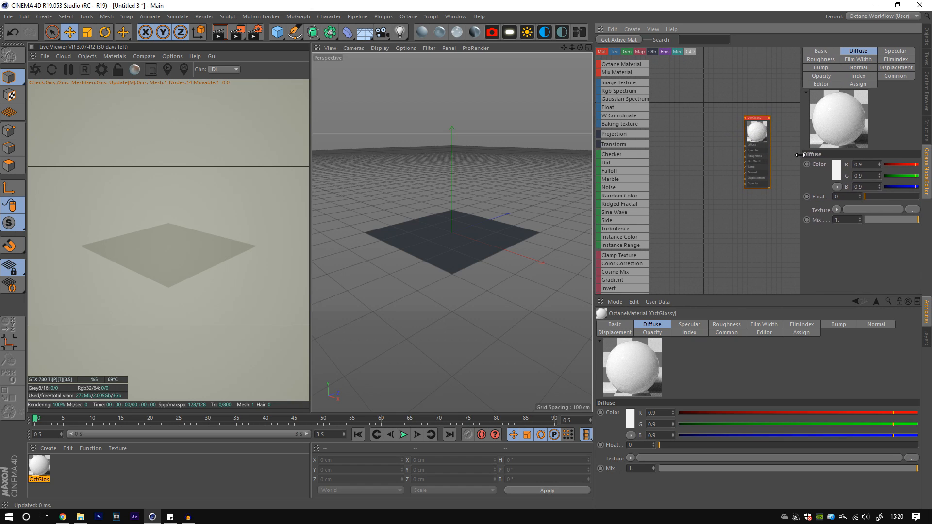
{"action": "left_click", "coordinate": [820, 51]}
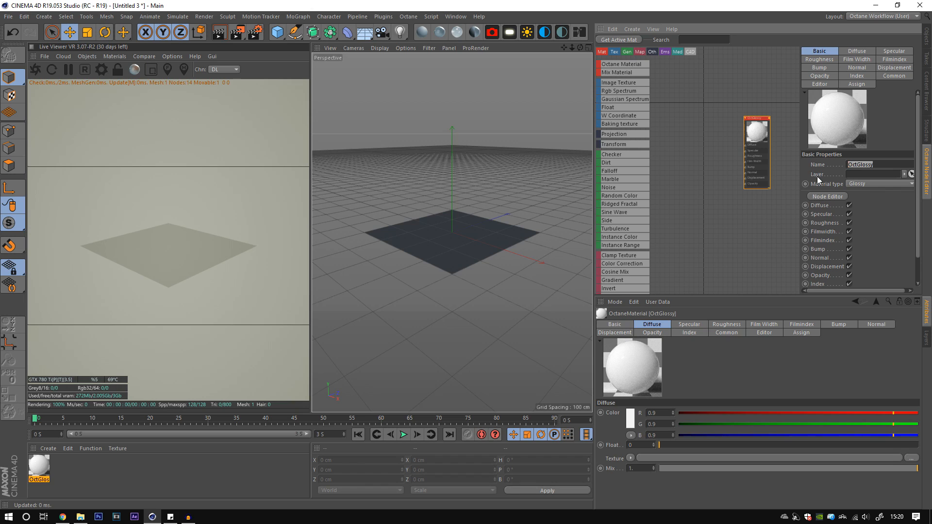
{"action": "type", "text": "Circuit"}
{"action": "key", "text": "Return"}
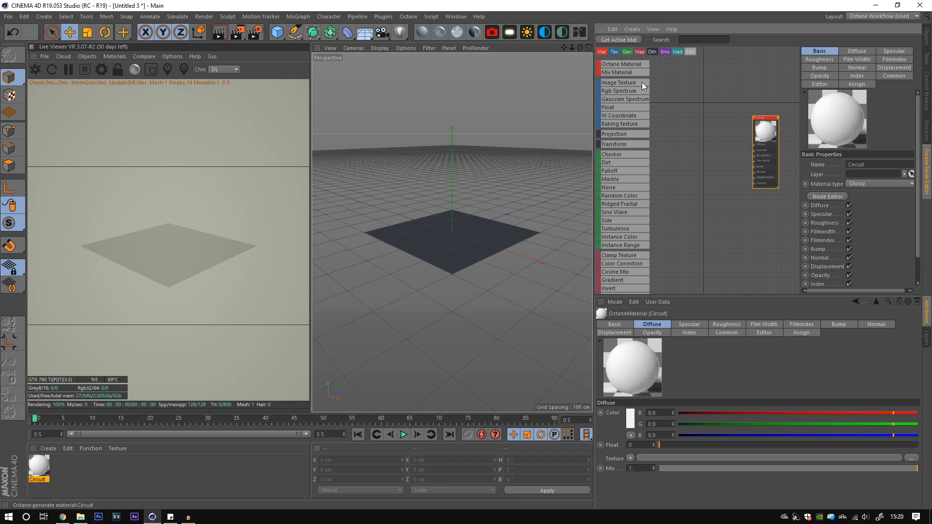
Step: Add two Image Texture nodes, wiring one through a Displacement node to the material's Displacement input and the other to its Normal input
{"action": "left_click_drag", "start_coordinate": [642, 82], "coordinate": [688, 214]}
{"action": "scroll", "coordinate": [613, 228], "scroll_direction": "down", "scroll_amount": 3}
{"action": "scroll", "coordinate": [618, 251], "scroll_direction": "down", "scroll_amount": 3}
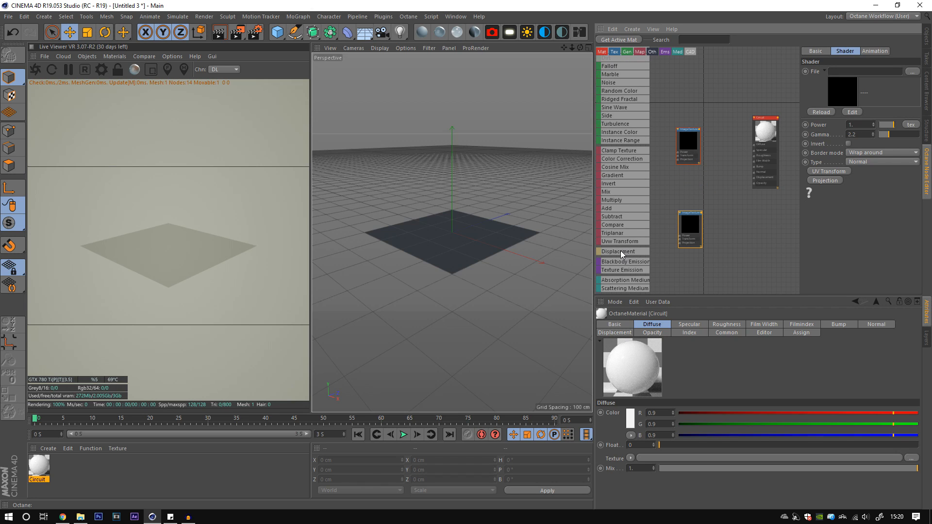
{"action": "left_click_drag", "start_coordinate": [618, 251], "coordinate": [753, 178]}
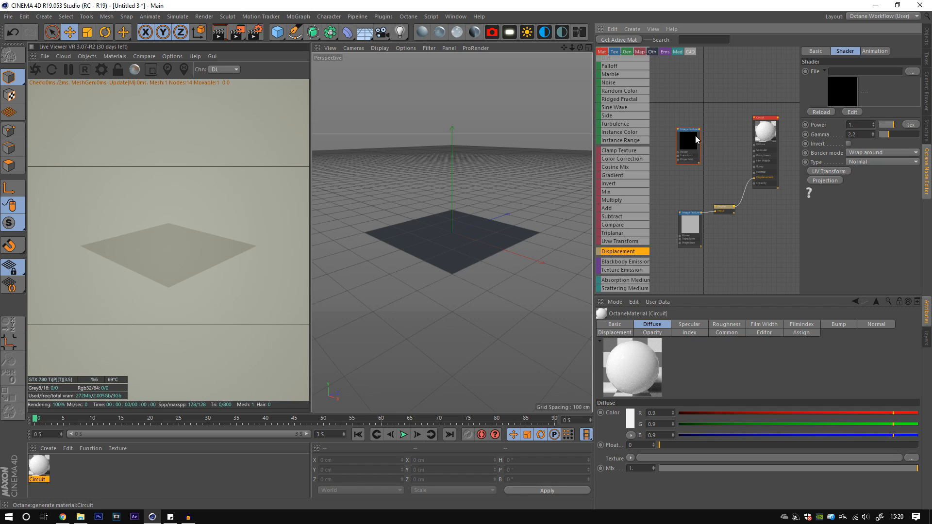
{"action": "mouse_move", "coordinate": [695, 135]}
{"action": "left_mouse_down"}
{"action": "mouse_move", "coordinate": [690, 164]}
{"action": "mouse_move", "coordinate": [755, 176]}
{"action": "left_mouse_up"}
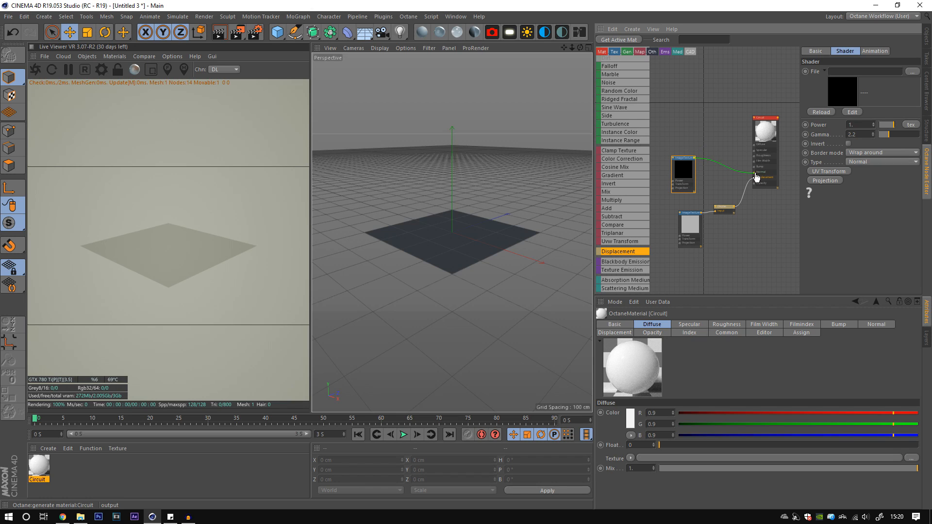
Step: Load the Height image from Circuit Boards > Tutorial into the displacement's Image Texture node, without copying it to the project location
{"action": "left_click", "coordinate": [689, 227]}
{"action": "left_click", "coordinate": [912, 71]}
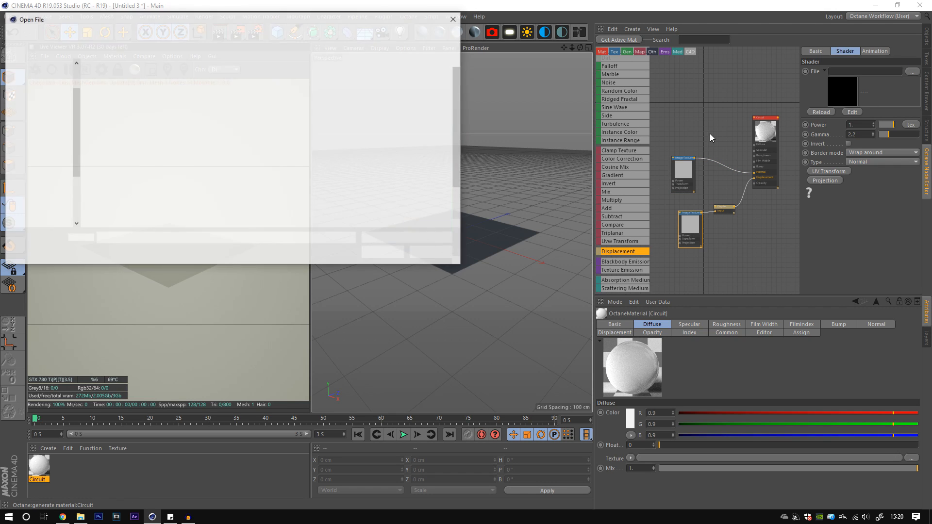
{"action": "left_click", "coordinate": [218, 34]}
{"action": "scroll", "coordinate": [123, 104], "scroll_direction": "up", "scroll_amount": 5}
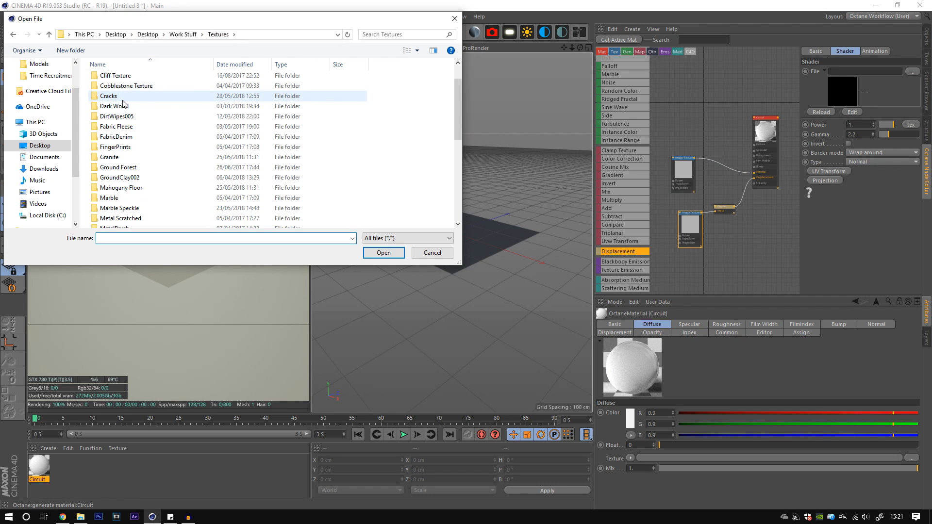
{"action": "scroll", "coordinate": [123, 102], "scroll_direction": "up", "scroll_amount": 1}
{"action": "double_click", "coordinate": [123, 99]}
{"action": "double_click", "coordinate": [120, 119]}
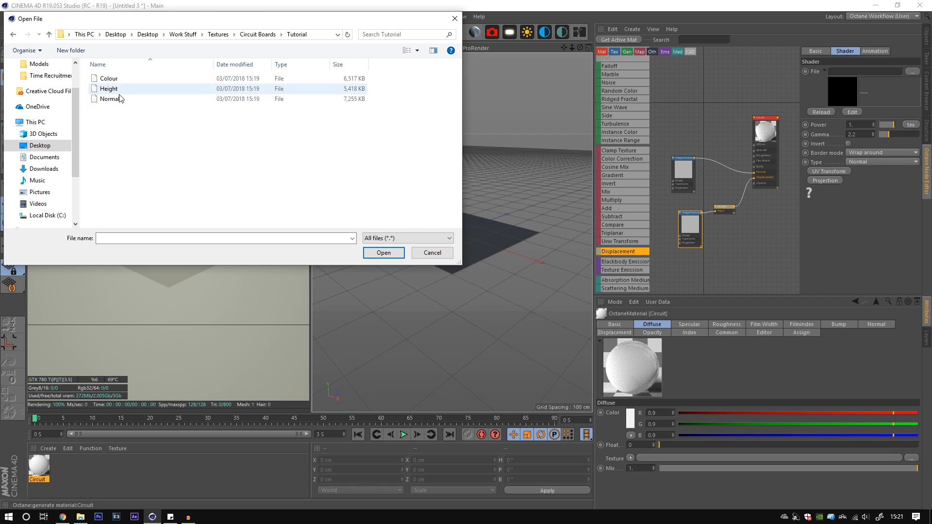
{"action": "left_click", "coordinate": [116, 93]}
{"action": "left_click", "coordinate": [383, 252]}
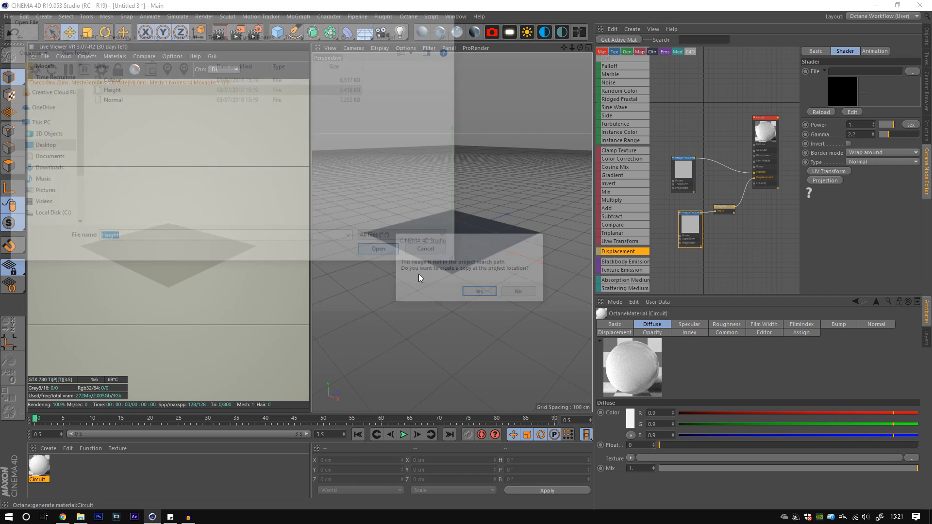
{"action": "left_click", "coordinate": [531, 292]}
{"action": "mouse_move", "coordinate": [695, 220]}
{"action": "left_mouse_down"}
{"action": "mouse_move", "coordinate": [686, 224]}
{"action": "mouse_move", "coordinate": [692, 217]}
{"action": "left_mouse_up"}
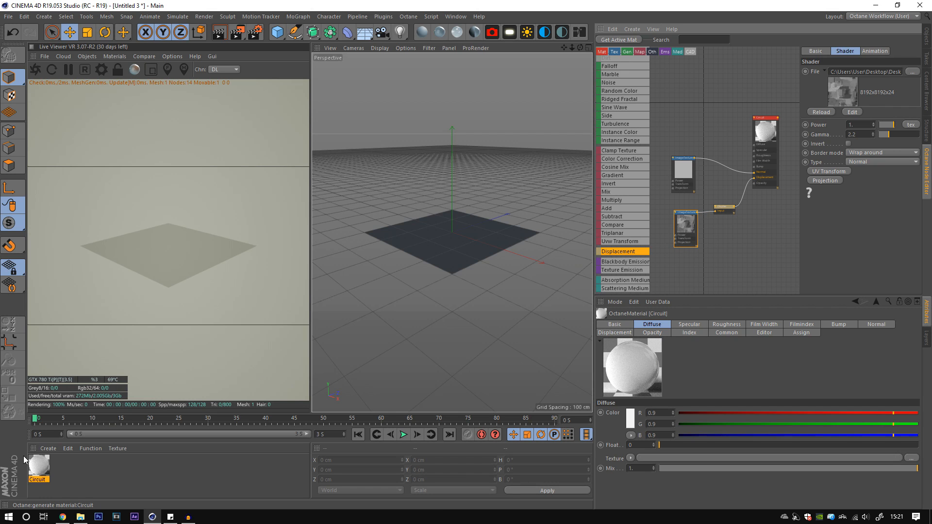
Step: Apply the Circuit material to the plane and load the Normal image into the Normal input's texture node without copying it to the project
{"action": "left_click_drag", "start_coordinate": [39, 465], "coordinate": [391, 257]}
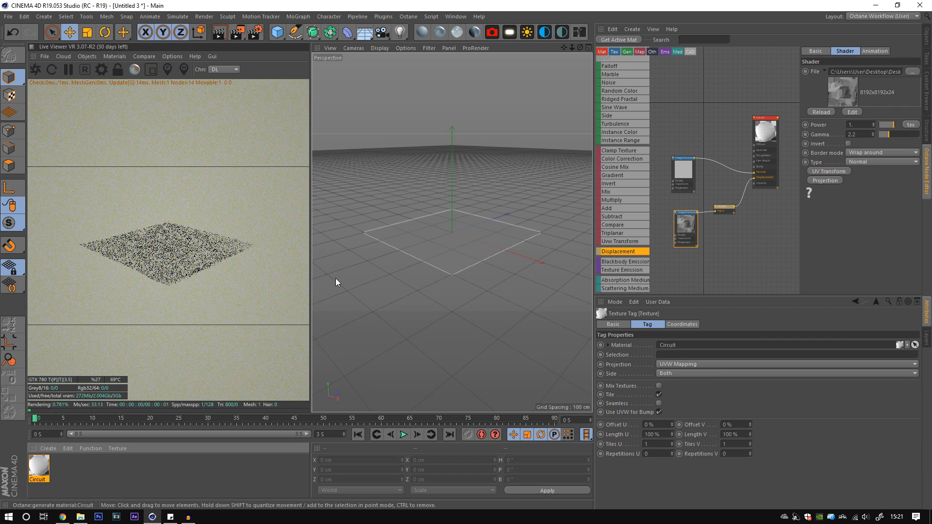
{"action": "left_click", "coordinate": [674, 174]}
{"action": "left_click", "coordinate": [911, 71]}
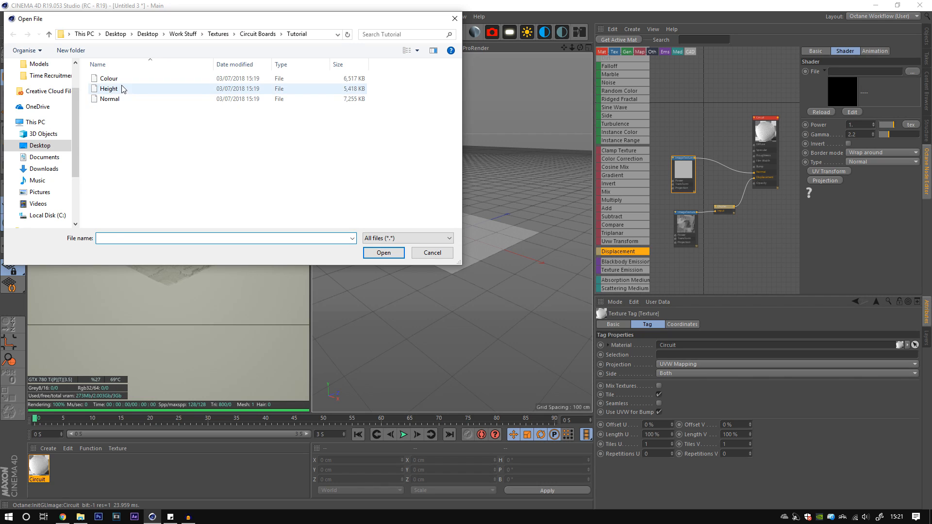
{"action": "left_click", "coordinate": [111, 98]}
{"action": "left_click", "coordinate": [384, 252]}
{"action": "left_click", "coordinate": [518, 291]}
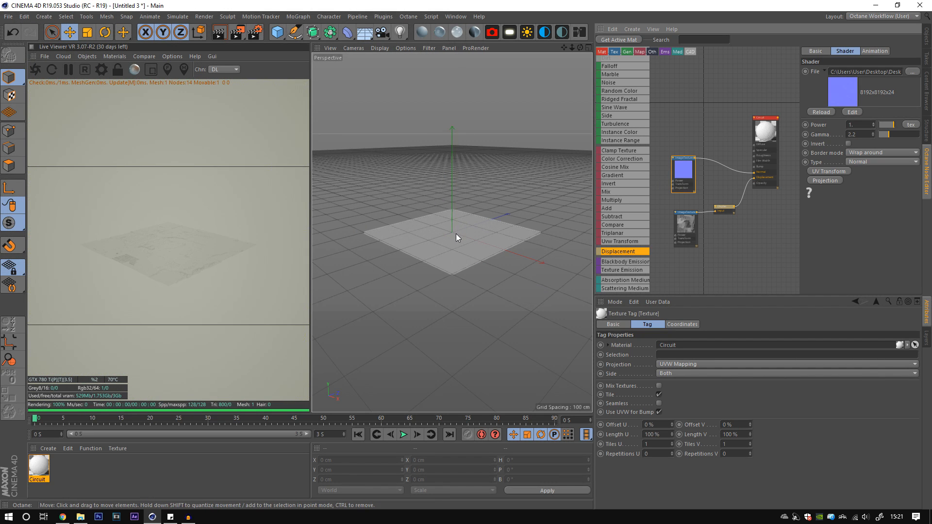
Step: Switch the Octane Live Viewer's render kernel to PT
{"action": "scroll", "coordinate": [458, 225], "scroll_direction": "up", "scroll_amount": 3}
{"action": "left_click", "coordinate": [229, 71]}
{"action": "left_click", "coordinate": [221, 97]}
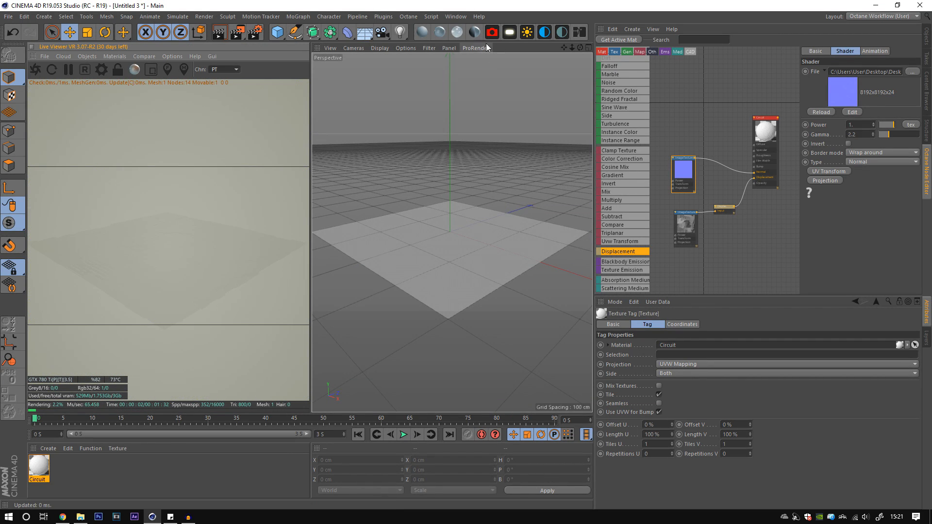
Step: Set the Displacement node's level of detail to 2048x2048 and its amount to about 25.6 cm
{"action": "left_click", "coordinate": [730, 209]}
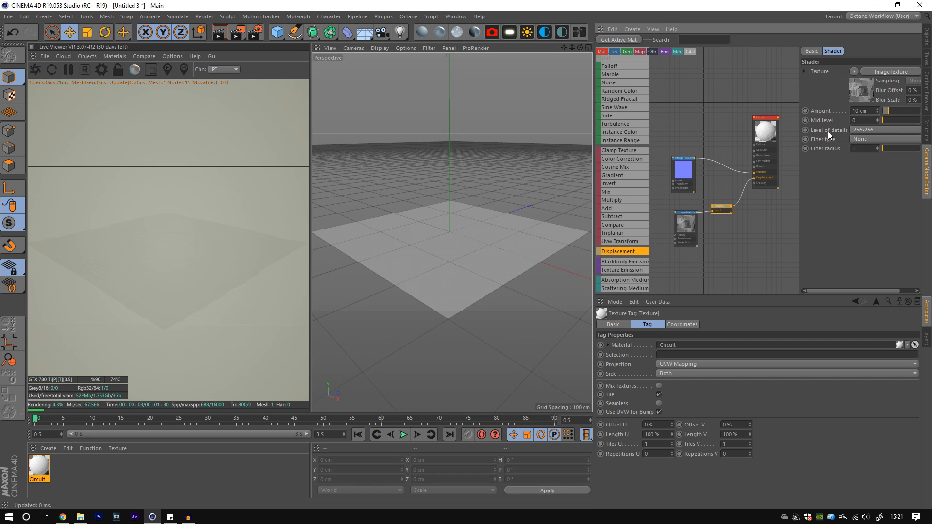
{"action": "left_click_drag", "start_coordinate": [800, 134], "coordinate": [777, 134]}
{"action": "left_click", "coordinate": [845, 130]}
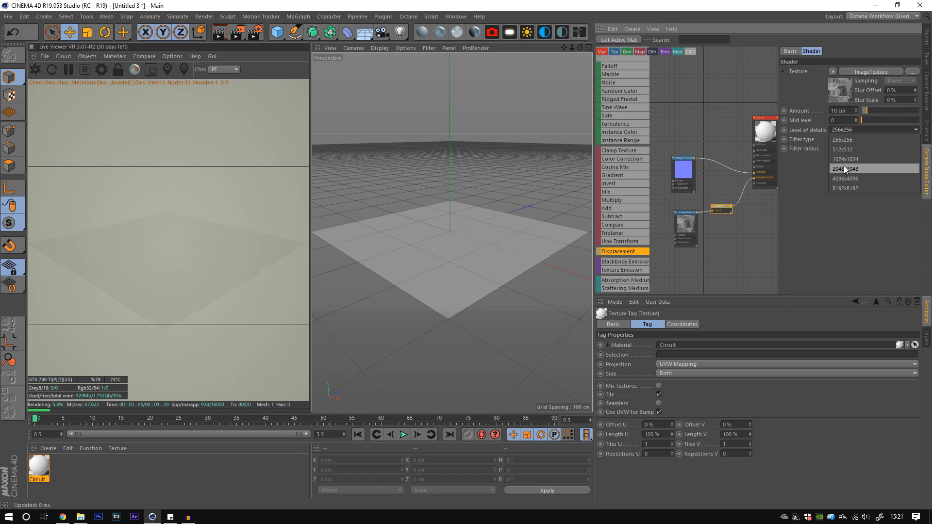
{"action": "left_click", "coordinate": [847, 168]}
{"action": "left_click_drag", "start_coordinate": [872, 113], "coordinate": [875, 114]}
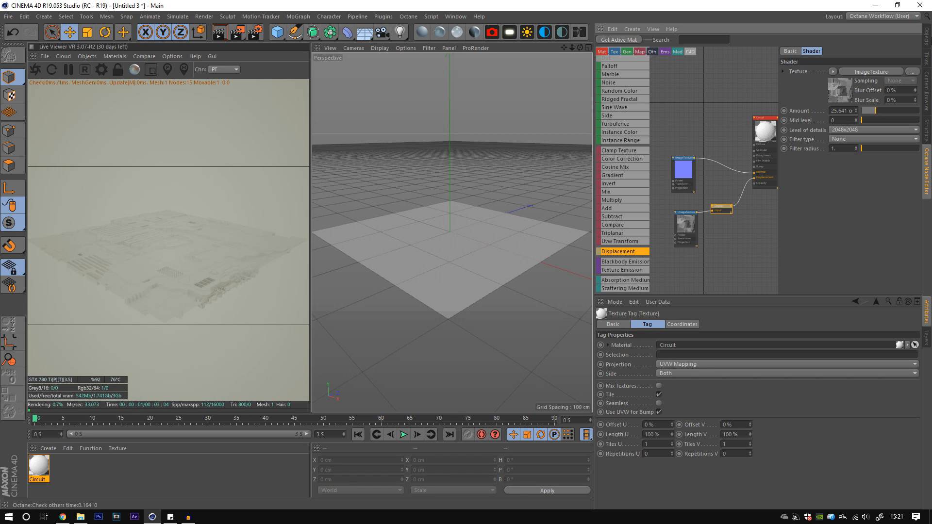
Step: Add an Octane camera to the scene and set its projection to Parallel
{"action": "left_click", "coordinate": [926, 36]}
{"action": "left_click", "coordinate": [702, 114]}
{"action": "left_click", "coordinate": [497, 33]}
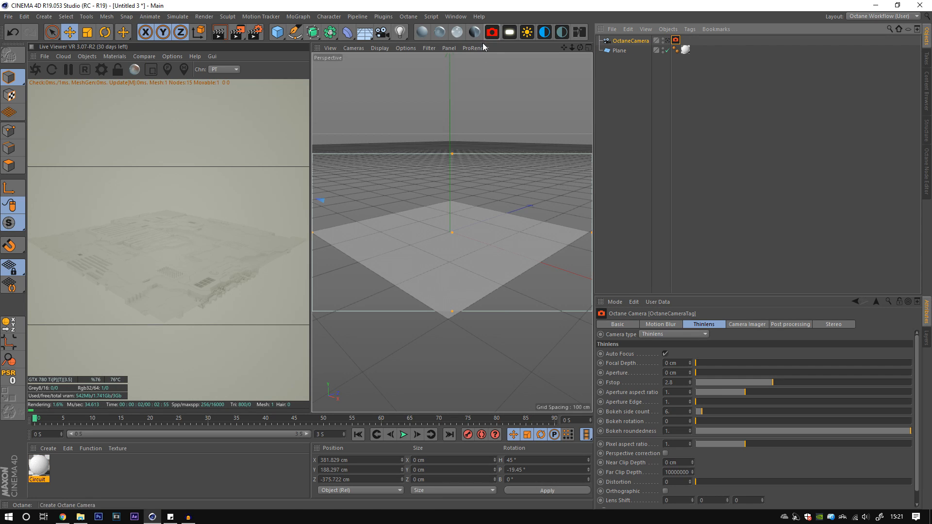
{"action": "left_click", "coordinate": [637, 141]}
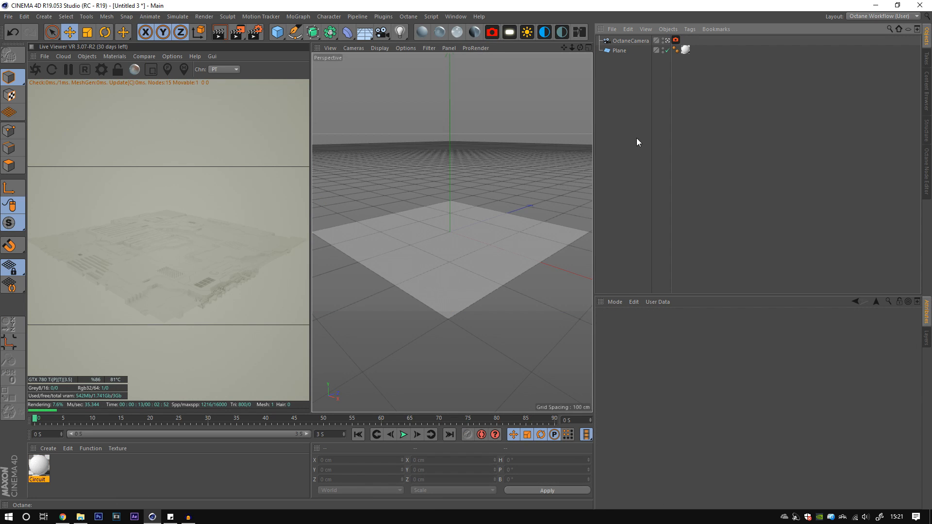
{"action": "left_click", "coordinate": [633, 42]}
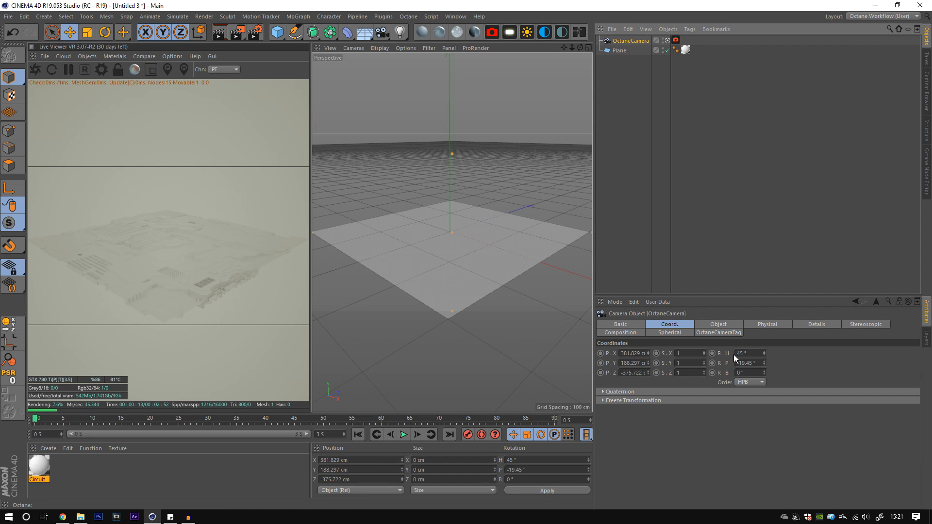
{"action": "left_click", "coordinate": [710, 325]}
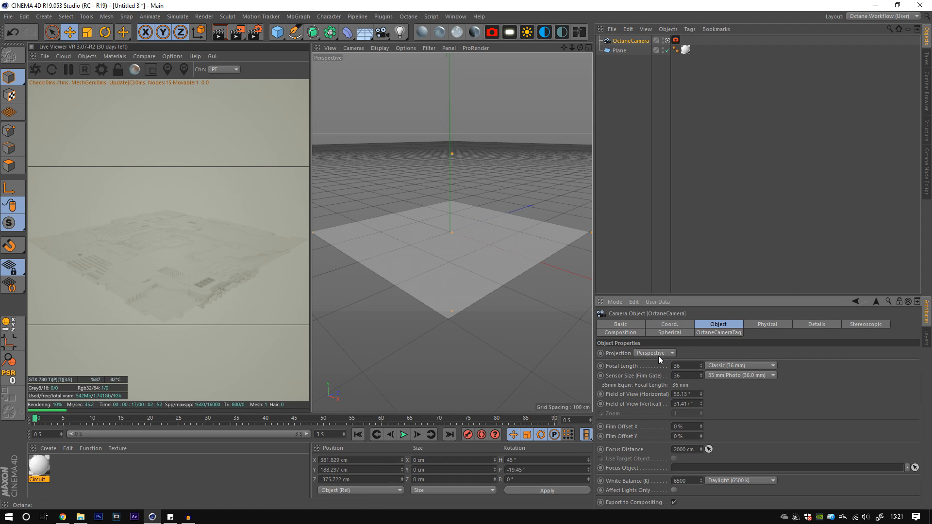
{"action": "left_click", "coordinate": [653, 353]}
{"action": "left_click", "coordinate": [652, 362]}
Step: Set the Octane camera's rotation to H 40.05° and P -33.014°, and frame the plane centrally and larger in its view
{"action": "left_click", "coordinate": [669, 325]}
{"action": "left_click", "coordinate": [755, 352]}
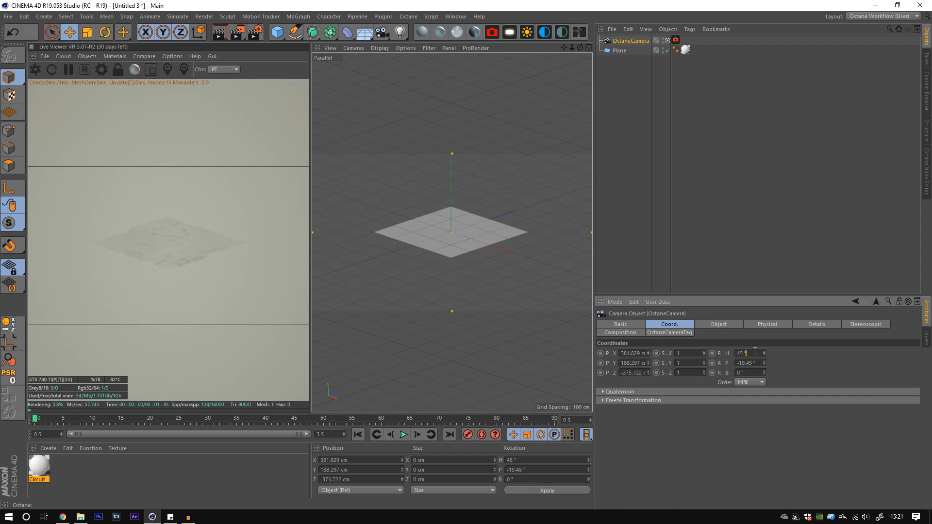
{"action": "key", "text": "Return"}
{"action": "type", "text": "40.05"}
{"action": "key", "text": "Tab"}
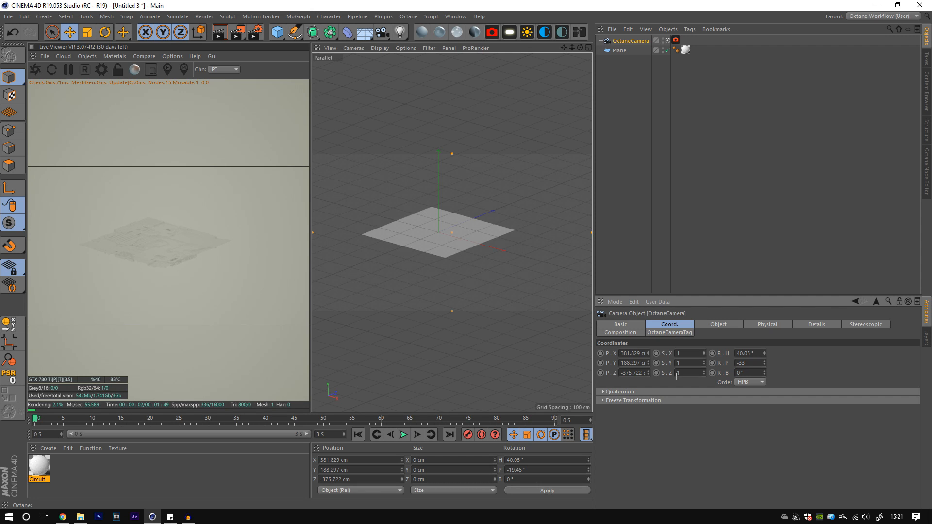
{"action": "type", "text": "-33.0"}
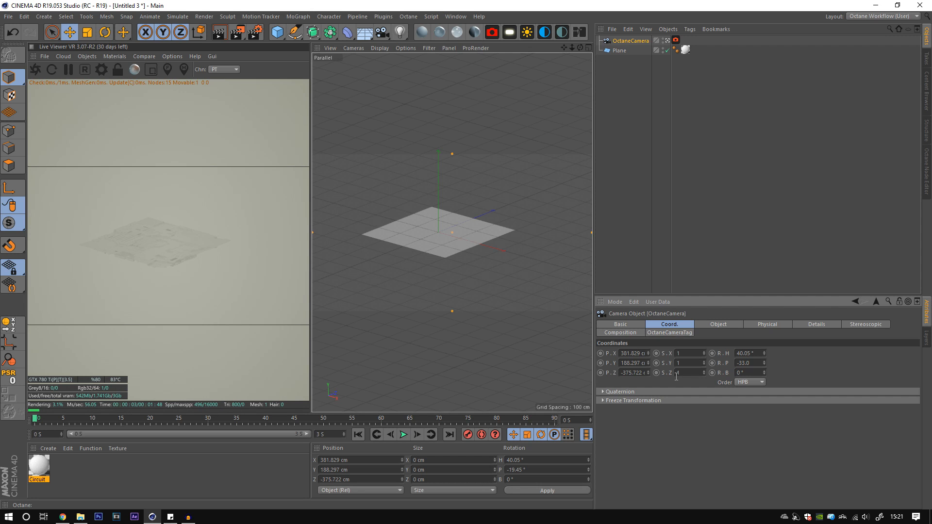
{"action": "type", "text": "14"}
{"action": "key", "text": "Return"}
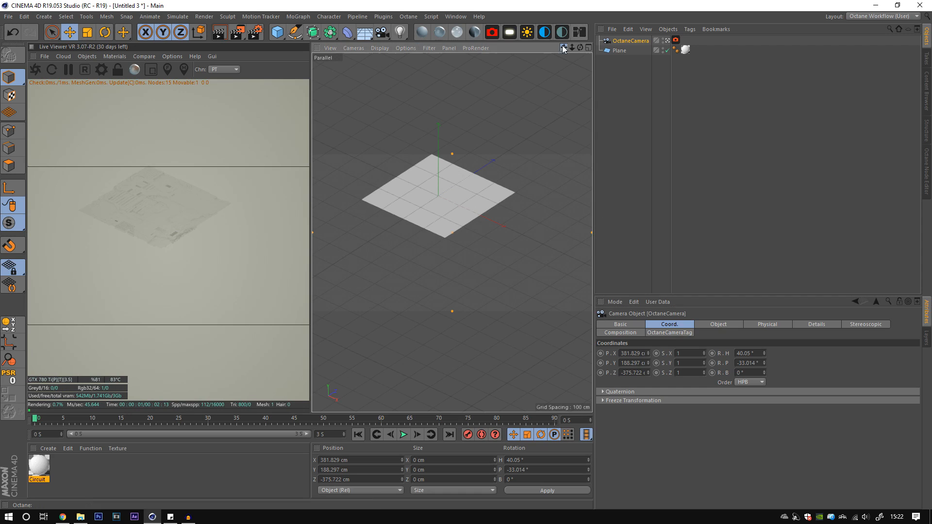
{"action": "left_click_drag", "start_coordinate": [562, 47], "coordinate": [577, 83]}
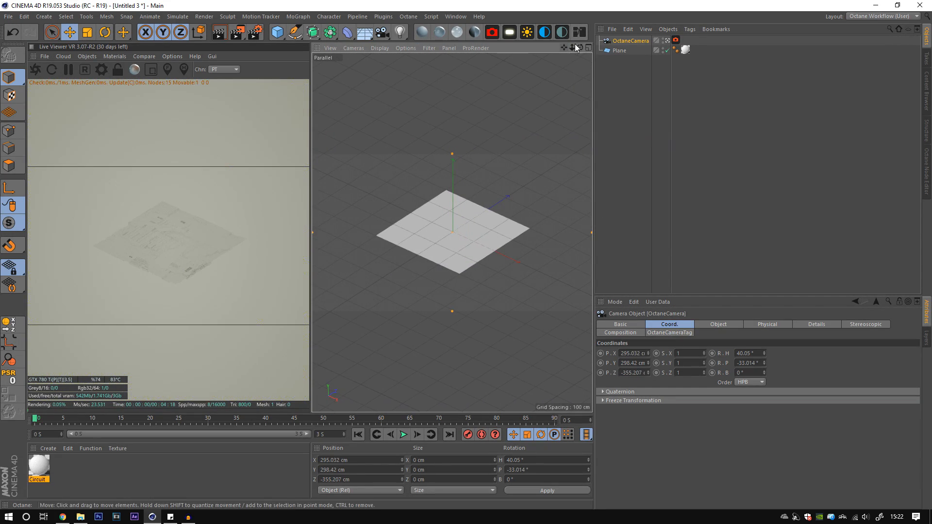
{"action": "mouse_move", "coordinate": [573, 44]}
{"action": "left_mouse_down"}
{"action": "mouse_move", "coordinate": [606, 21]}
{"action": "mouse_move", "coordinate": [584, 49]}
{"action": "left_mouse_up"}
Step: Set the renderer to Octane Renderer and the output resolution to 1080 x 1080 pixels in the render settings
{"action": "left_click", "coordinate": [254, 33]}
{"action": "left_click", "coordinate": [81, 42]}
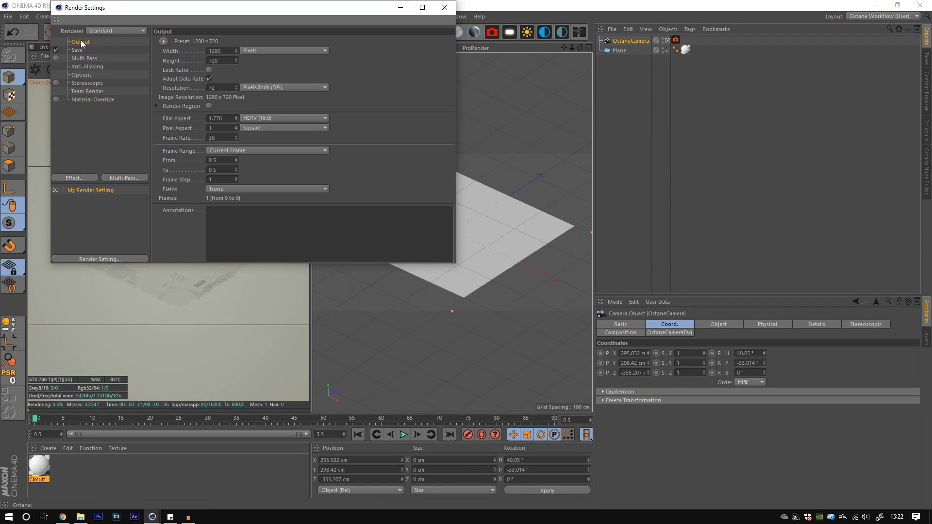
{"action": "left_click", "coordinate": [115, 31]}
{"action": "left_click", "coordinate": [123, 89]}
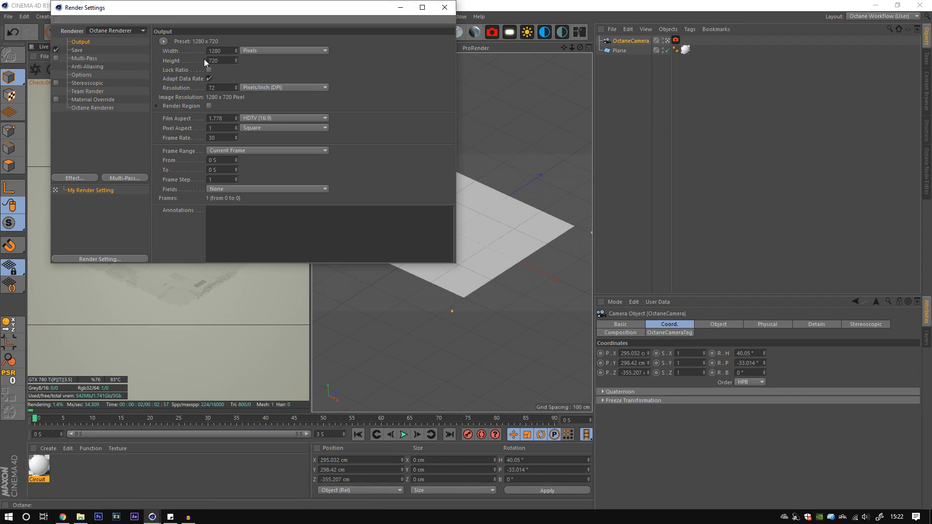
{"action": "double_click", "coordinate": [224, 51]}
{"action": "type", "text": "1080"}
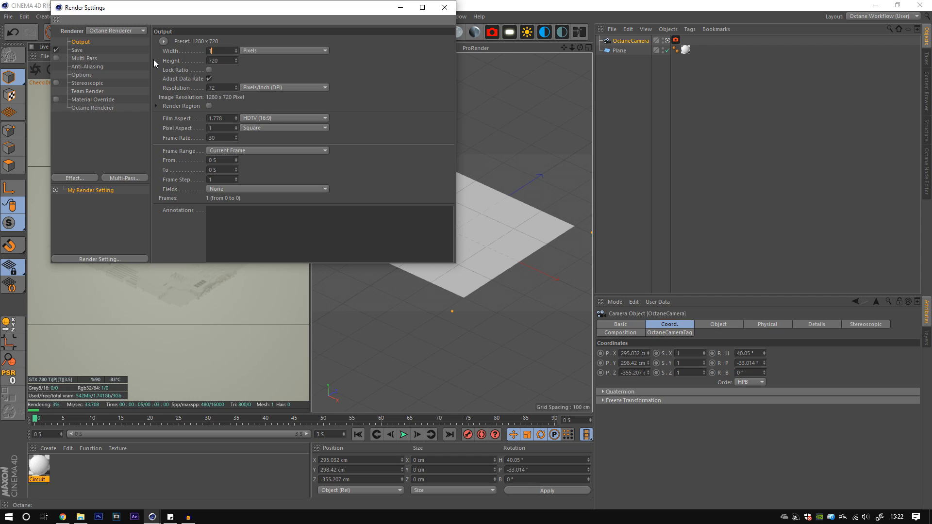
{"action": "key", "text": "Tab"}
{"action": "type", "text": "1080"}
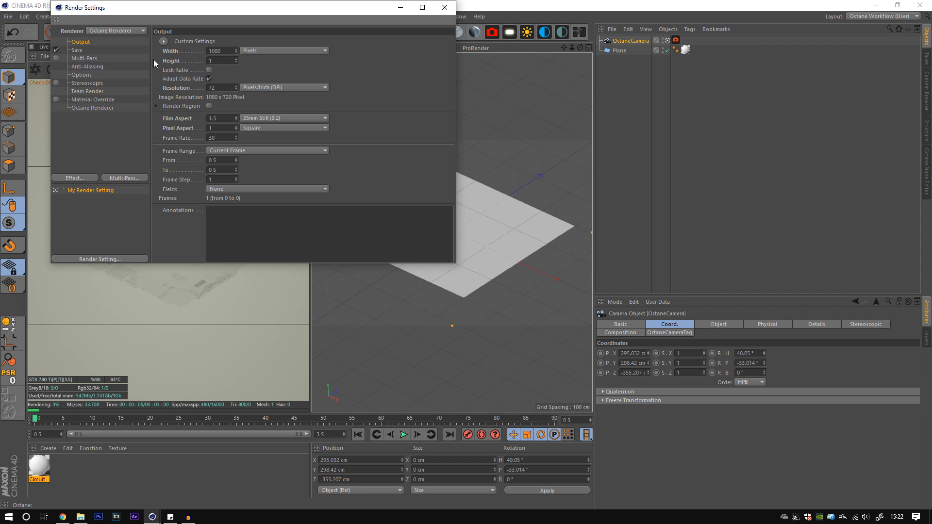
{"action": "key", "text": "Return"}
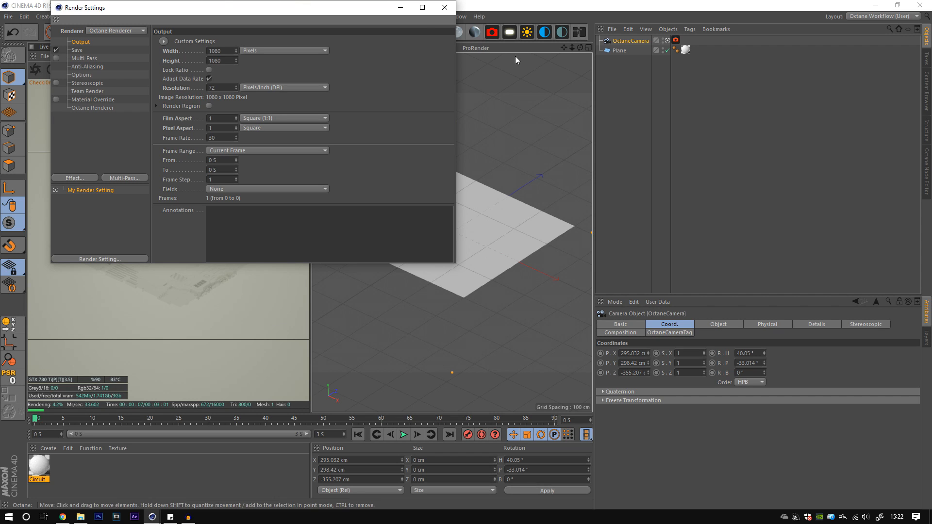
{"action": "left_click", "coordinate": [444, 7]}
Step: Lock the Live Viewer to the render resolution and zoom the camera in until the plane fills the square frame
{"action": "left_click", "coordinate": [112, 71]}
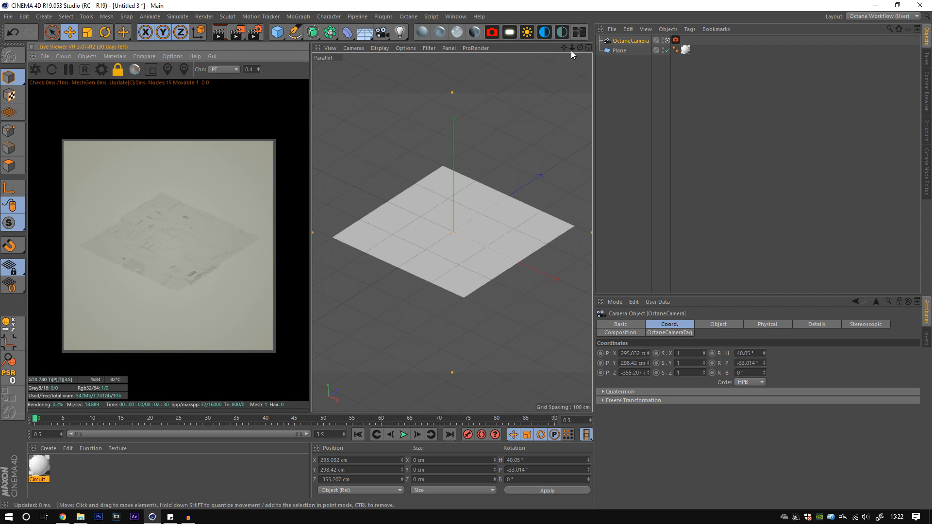
{"action": "left_click_drag", "start_coordinate": [572, 48], "coordinate": [605, 11]}
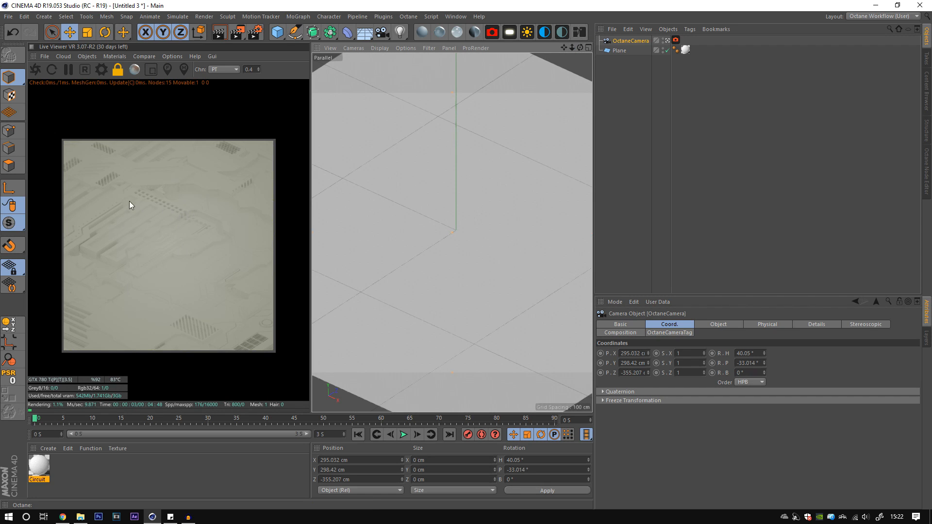
{"action": "left_click", "coordinate": [668, 118]}
Step: Add an Octane HDRI environment to the scene and select its Environment tag
{"action": "left_click", "coordinate": [544, 32]}
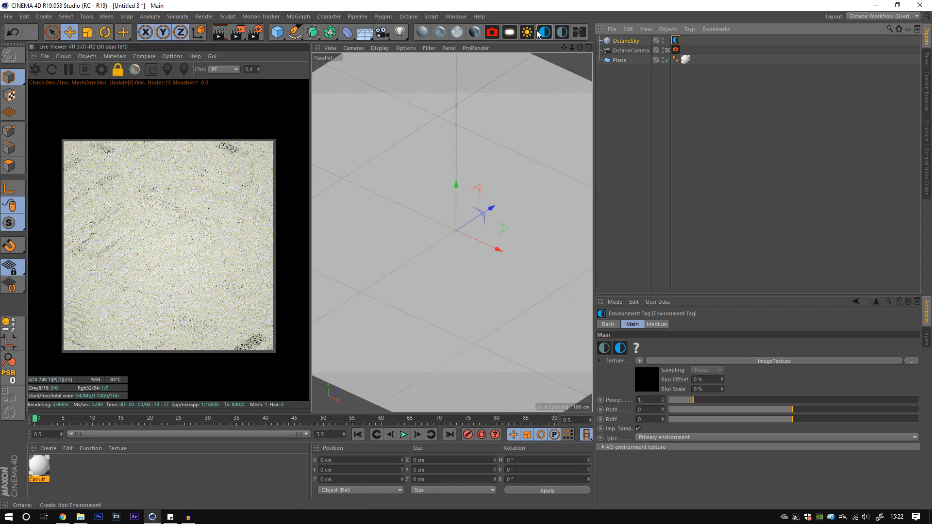
{"action": "left_click", "coordinate": [677, 238]}
{"action": "left_click", "coordinate": [675, 39]}
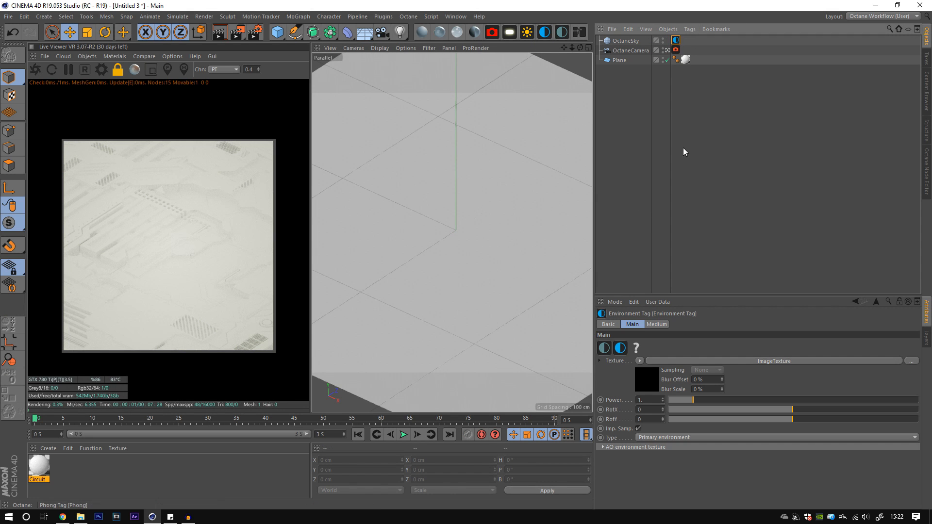
Step: Load canada_montreal_nad_photorealism.exr from Work Stuff > HDRI as the environment texture, without copying it to the project location
{"action": "left_click", "coordinate": [648, 378]}
{"action": "left_click", "coordinate": [912, 345]}
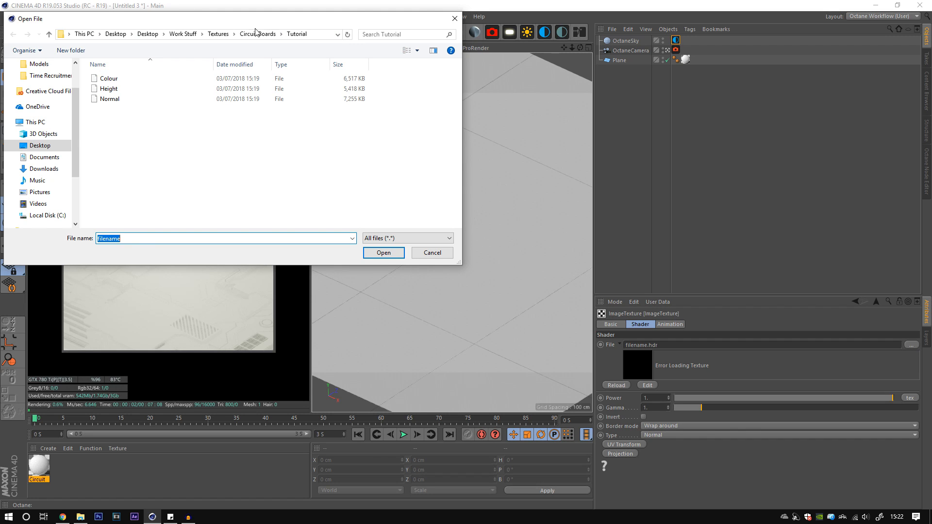
{"action": "left_click", "coordinate": [218, 33]}
{"action": "left_click", "coordinate": [183, 34]}
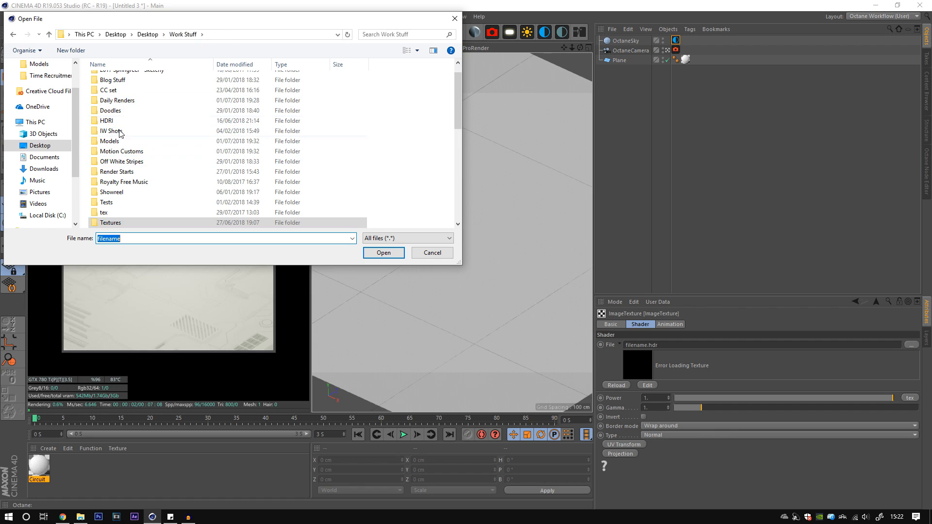
{"action": "double_click", "coordinate": [109, 121]}
{"action": "scroll", "coordinate": [147, 133], "scroll_direction": "down", "scroll_amount": 3}
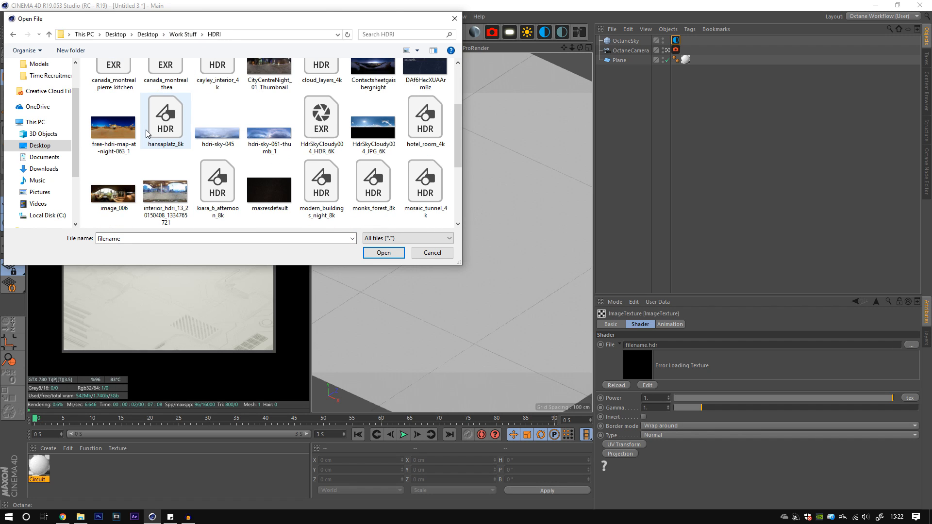
{"action": "scroll", "coordinate": [242, 145], "scroll_direction": "up", "scroll_amount": 3}
{"action": "left_click", "coordinate": [373, 95]}
{"action": "left_click", "coordinate": [383, 253]}
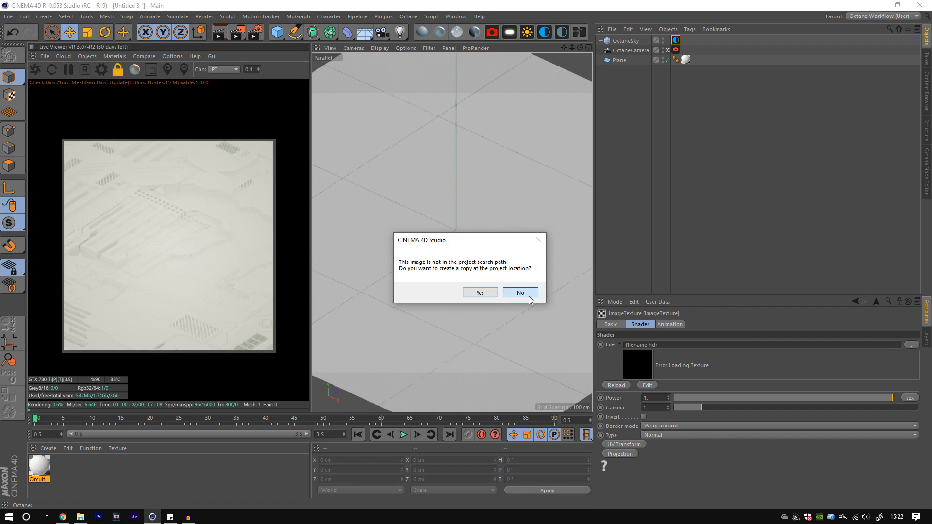
{"action": "left_click", "coordinate": [517, 290]}
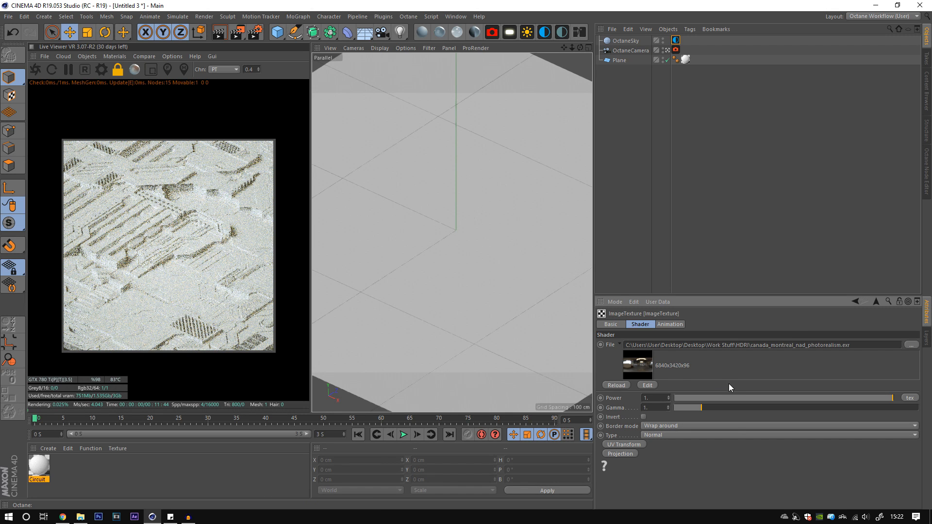
Step: Adjust the power of the HDRI environment
{"action": "left_click", "coordinate": [877, 302]}
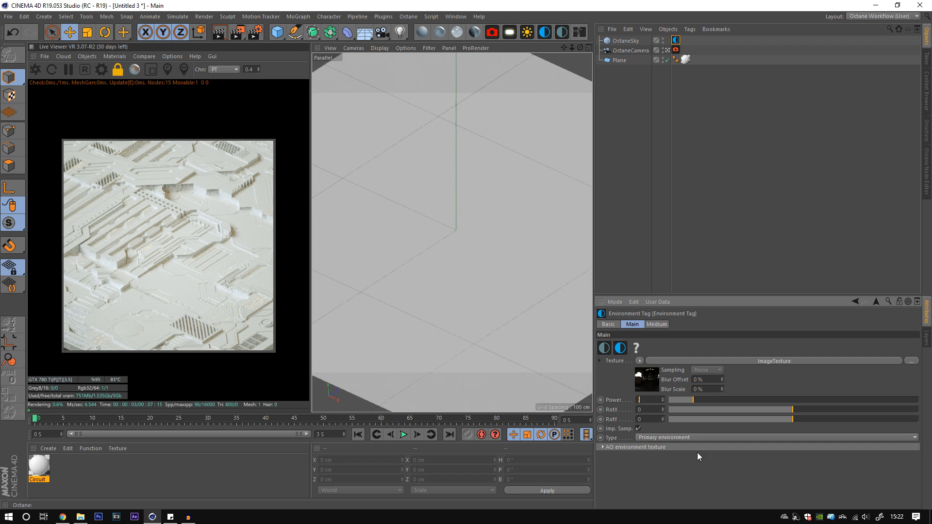
{"action": "key", "text": "Return"}
{"action": "left_click", "coordinate": [610, 214]}
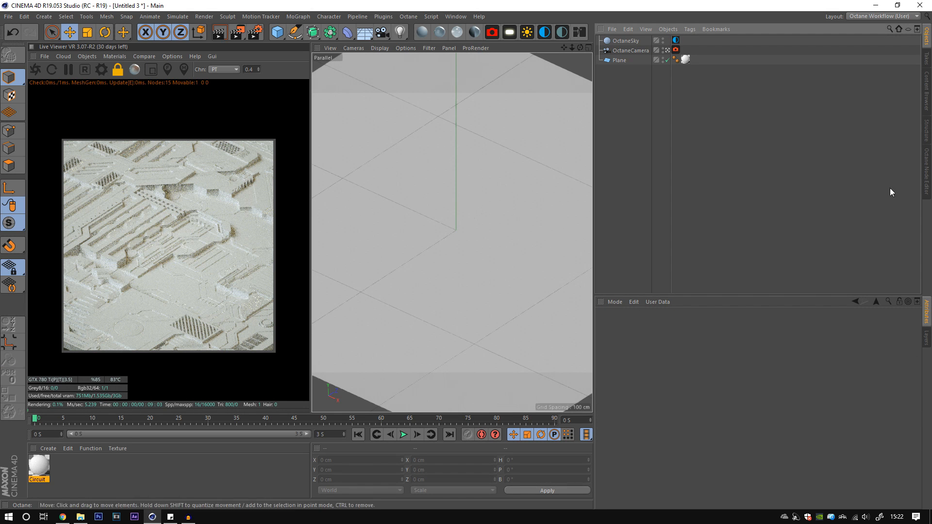
Step: Darken the Circuit material's diffuse color to a neutral grey with a V of 18%
{"action": "left_click", "coordinate": [926, 172]}
{"action": "middle_click_drag", "start_coordinate": [744, 143], "coordinate": [727, 144]}
{"action": "left_click", "coordinate": [748, 130]}
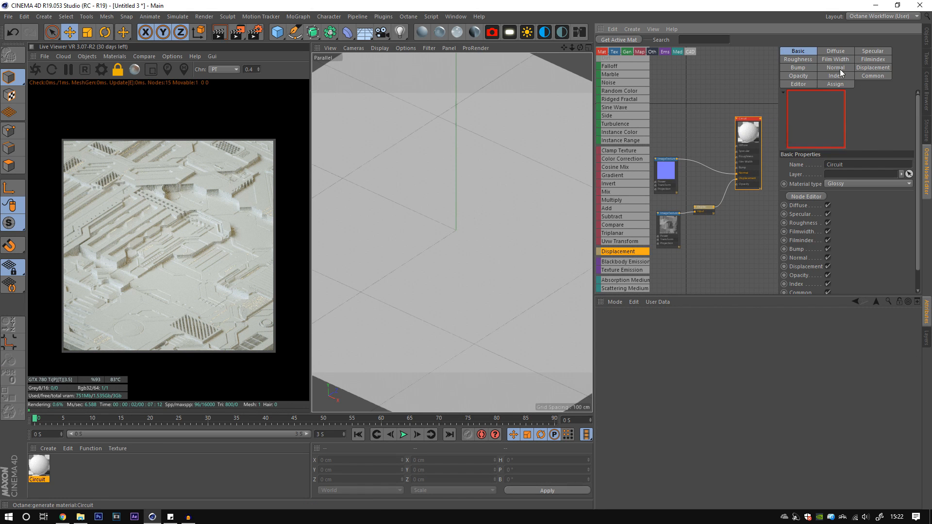
{"action": "left_click", "coordinate": [835, 51]}
{"action": "left_click", "coordinate": [815, 169]}
{"action": "left_click", "coordinate": [795, 189]}
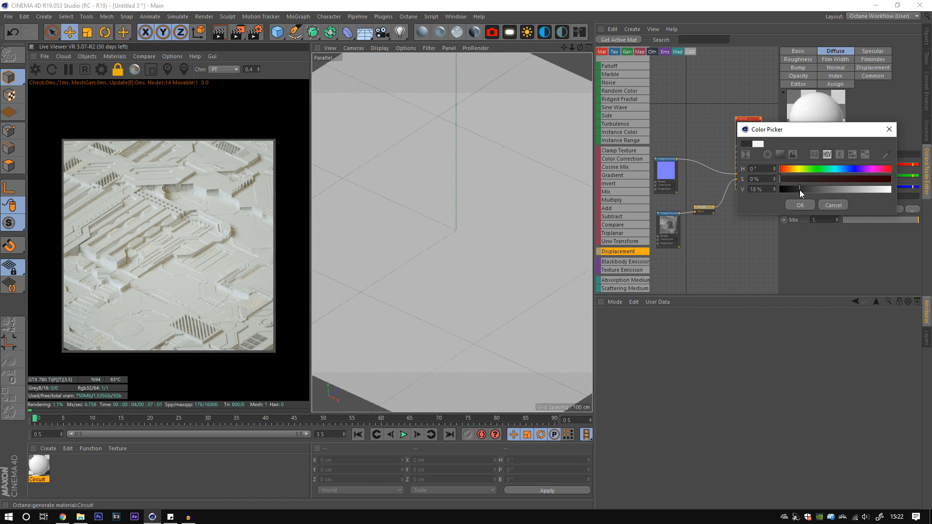
{"action": "left_click", "coordinate": [799, 205]}
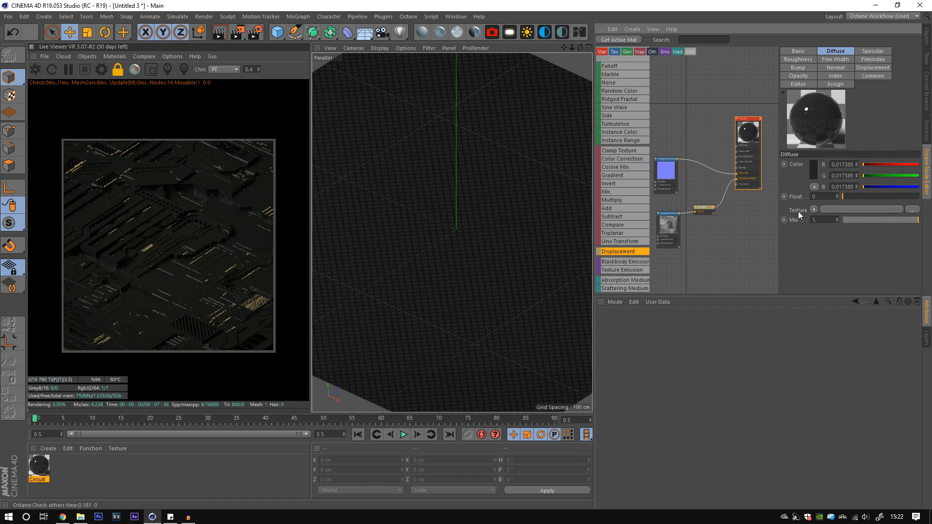
Step: Set the Circuit material's roughness float to 0.04
{"action": "left_click", "coordinate": [802, 60]}
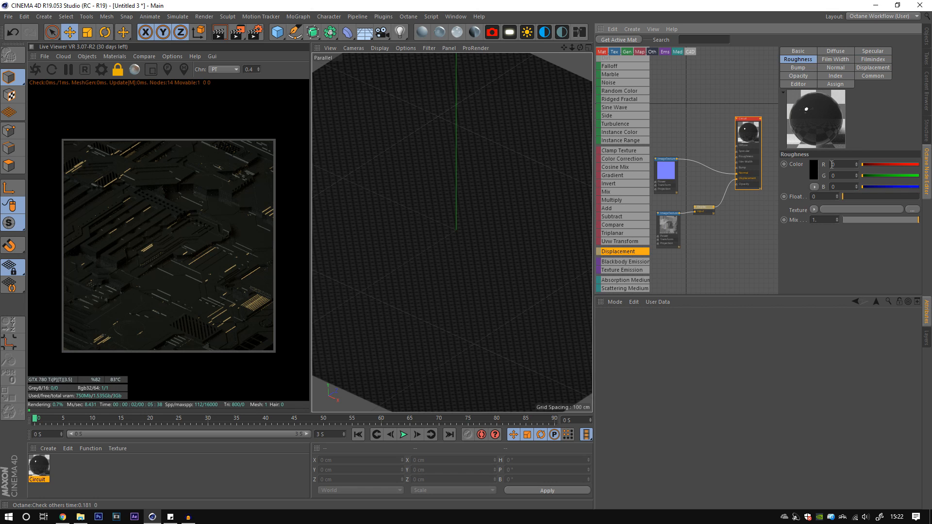
{"action": "left_click", "coordinate": [844, 196]}
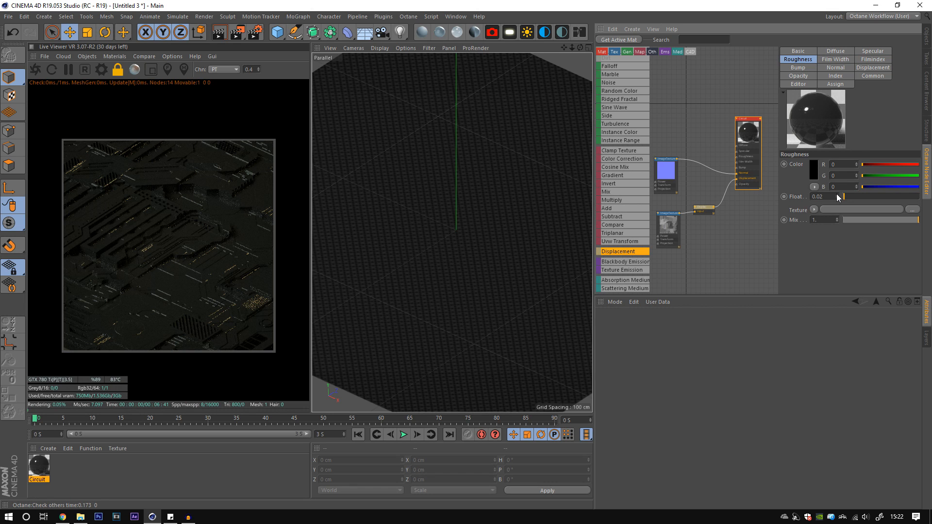
{"action": "left_click", "coordinate": [837, 194]}
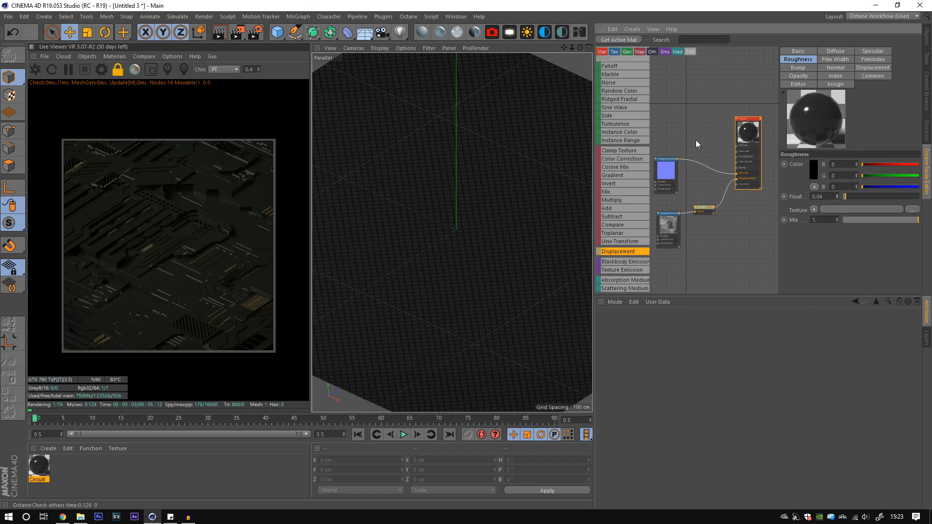
Step: Add a Mix Material node and a new Octane Material node beside the Circuit material in the node graph
{"action": "scroll", "coordinate": [695, 144], "scroll_direction": "down", "scroll_amount": 2}
{"action": "middle_click_drag", "start_coordinate": [744, 206], "coordinate": [732, 197]}
{"action": "scroll", "coordinate": [617, 93], "scroll_direction": "up", "scroll_amount": 3}
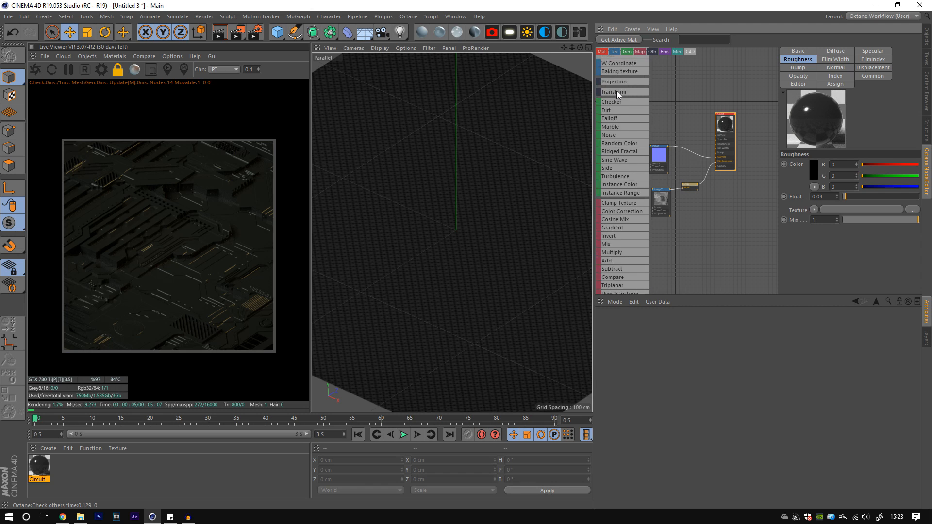
{"action": "scroll", "coordinate": [617, 92], "scroll_direction": "up", "scroll_amount": 3}
{"action": "left_click_drag", "start_coordinate": [610, 72], "coordinate": [759, 116]}
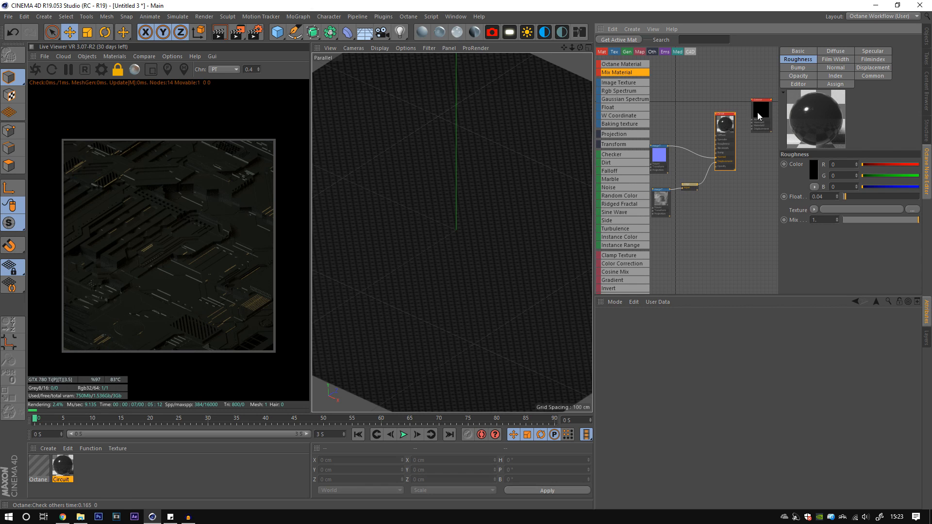
{"action": "left_click_drag", "start_coordinate": [621, 64], "coordinate": [725, 194]}
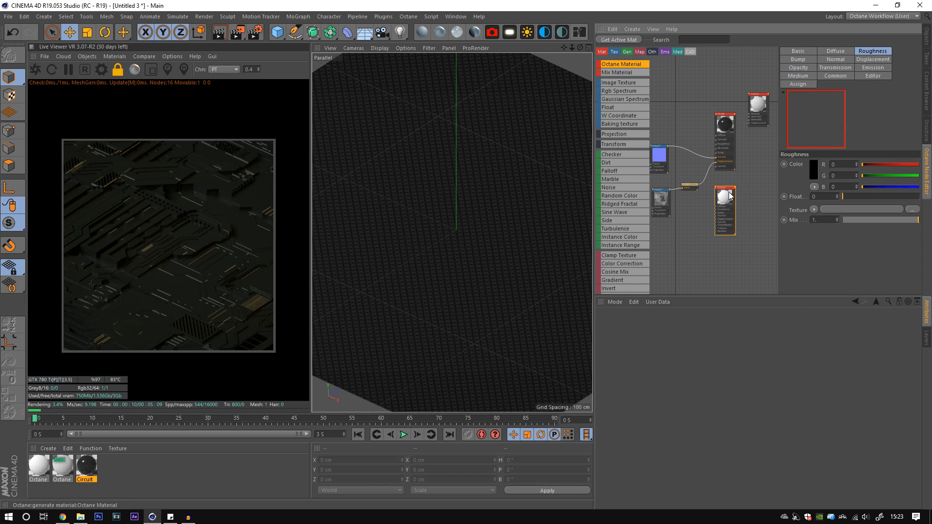
Step: Move the displacement link from the Circuit material to the Mix Material, and connect Circuit and the new Octane Material as its two materials
{"action": "scroll", "coordinate": [723, 181], "scroll_direction": "up", "scroll_amount": 2}
{"action": "left_click", "coordinate": [702, 172]}
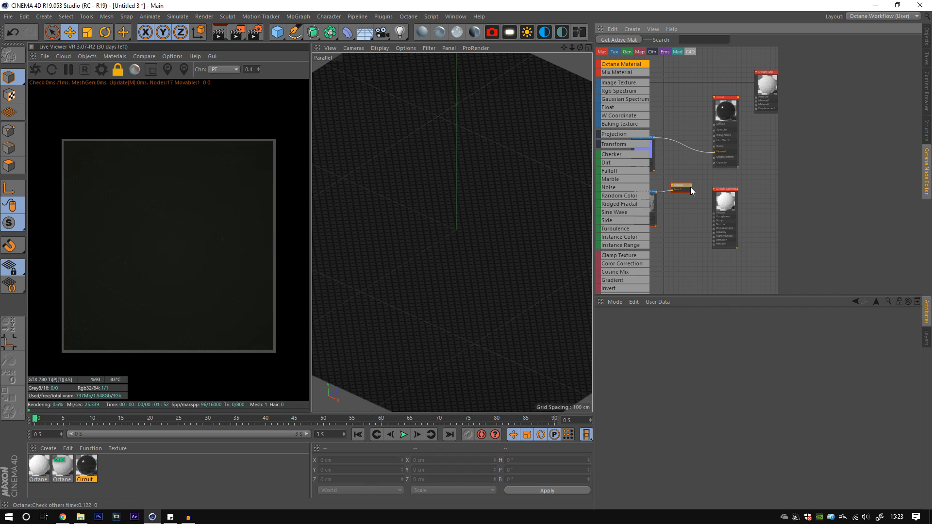
{"action": "left_click_drag", "start_coordinate": [690, 188], "coordinate": [755, 101]}
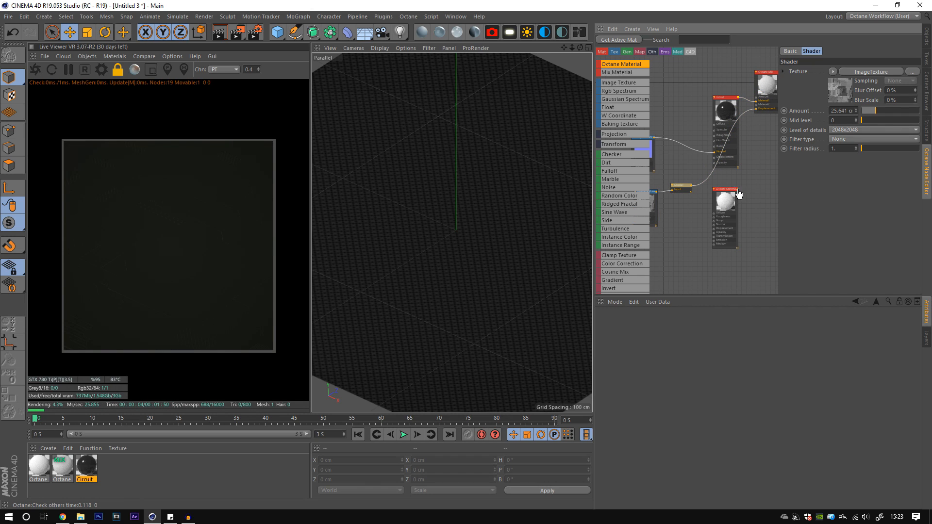
{"action": "left_click_drag", "start_coordinate": [738, 193], "coordinate": [756, 104]}
Step: Duplicate the displacement's image texture node below the others, and assign the Octane Mix Material to the plane
{"action": "middle_click_drag", "start_coordinate": [692, 241], "coordinate": [727, 209]}
{"action": "left_click", "coordinate": [688, 174]}
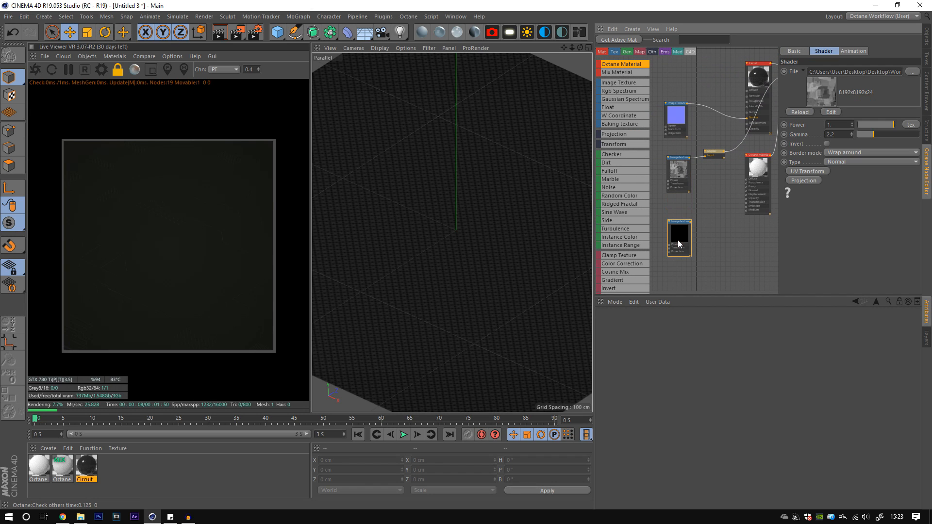
{"action": "left_click_drag", "start_coordinate": [678, 175], "coordinate": [668, 163]}
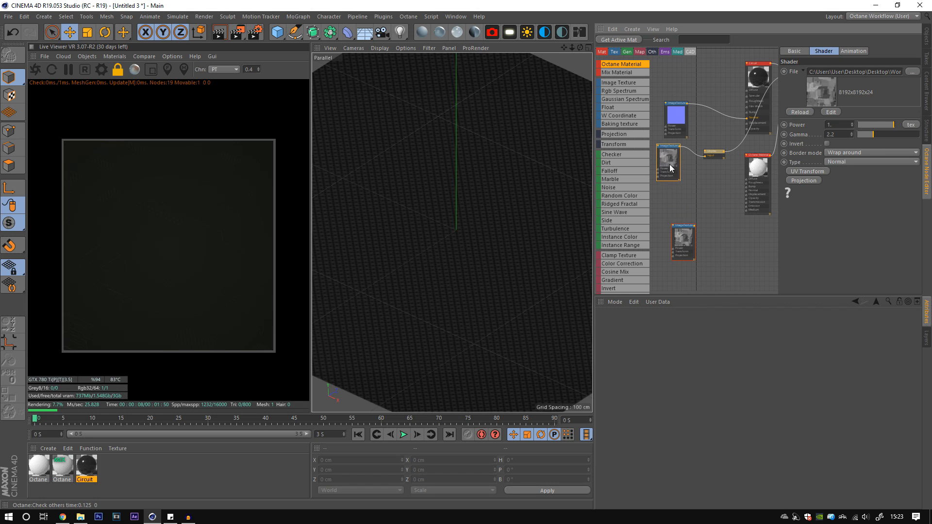
{"action": "left_click", "coordinate": [680, 229]}
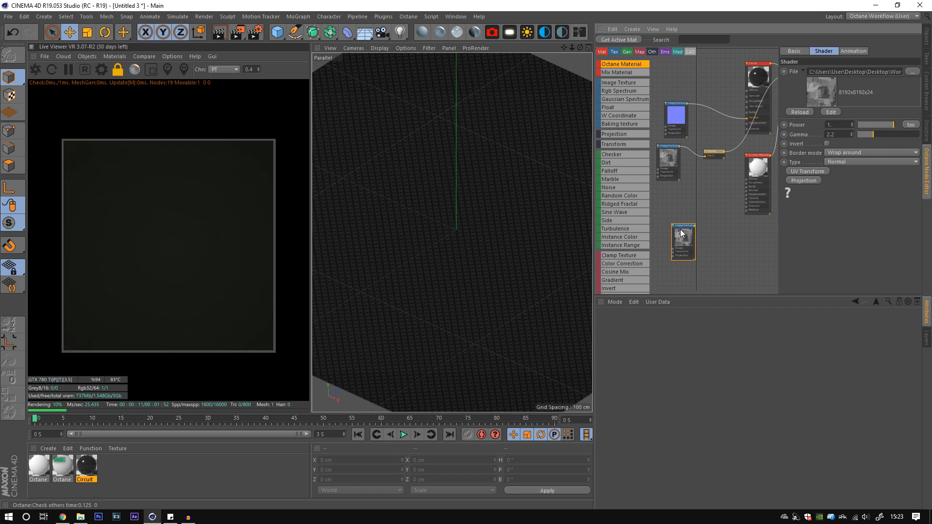
{"action": "left_click", "coordinate": [39, 67]}
{"action": "left_click_drag", "start_coordinate": [403, 284], "coordinate": [405, 284]}
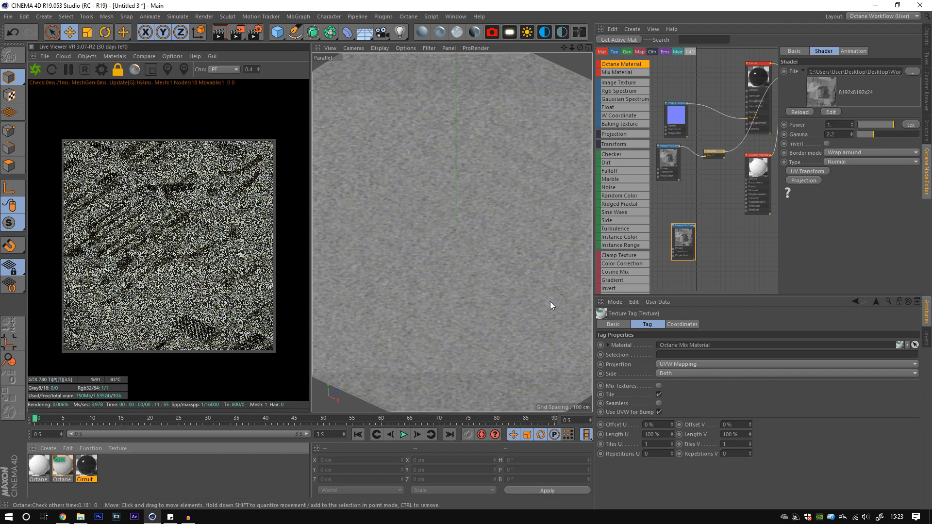
Step: Load the red circuit colour map into the duplicated image texture, without copying it to the project location
{"action": "left_click_drag", "start_coordinate": [690, 233], "coordinate": [684, 233]}
{"action": "left_click", "coordinate": [912, 72]}
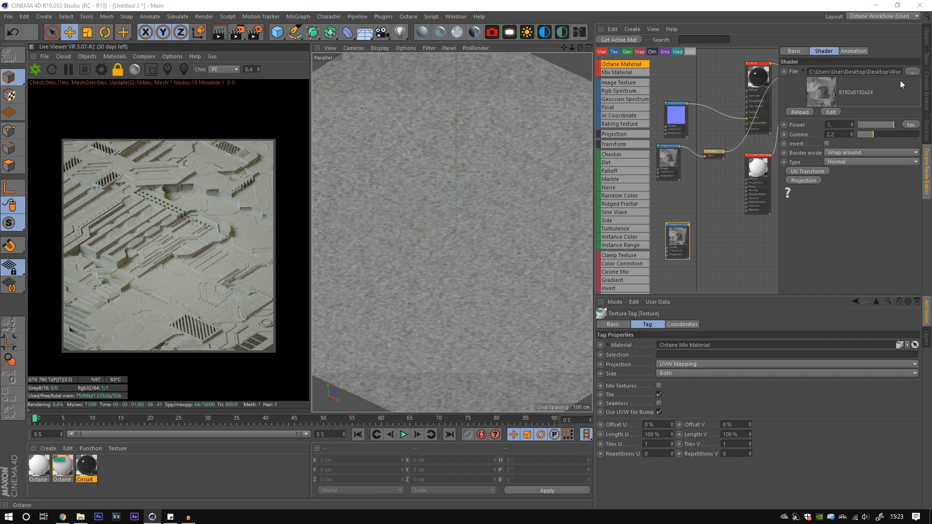
{"action": "left_click", "coordinate": [107, 80]}
{"action": "double_click", "coordinate": [108, 78]}
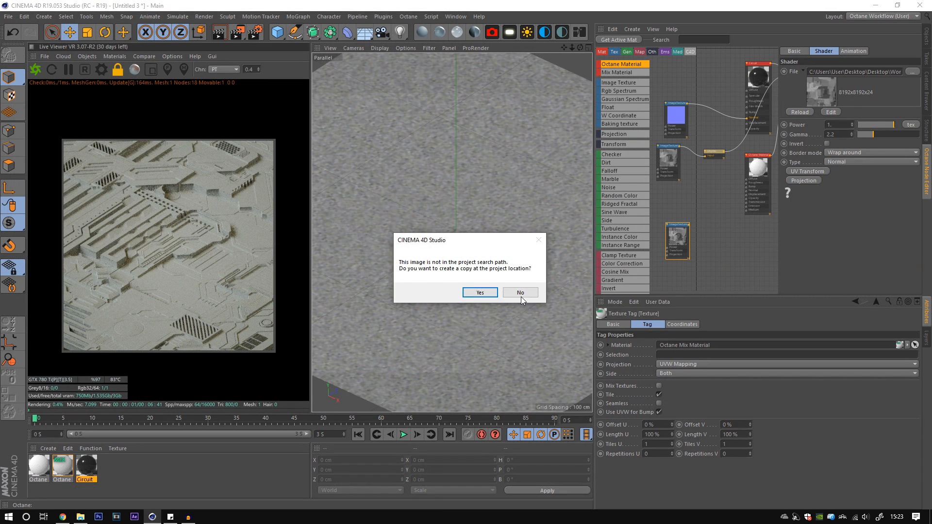
{"action": "left_click", "coordinate": [520, 294]}
Step: Insert a Texture Emission node between the colour map and the new Octane Material's emission input, and space the nodes apart
{"action": "scroll", "coordinate": [630, 254], "scroll_direction": "down", "scroll_amount": 5}
{"action": "left_click_drag", "start_coordinate": [630, 254], "coordinate": [747, 208]}
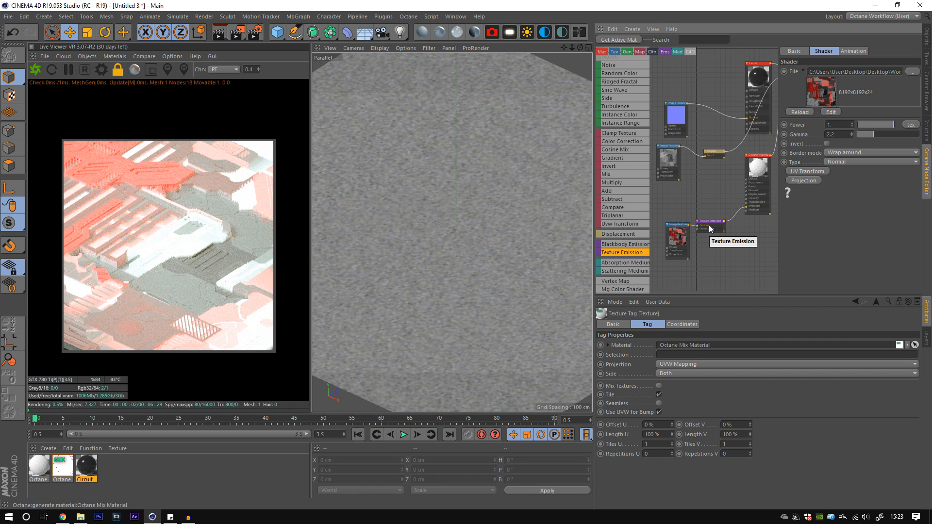
{"action": "mouse_move", "coordinate": [709, 225]}
{"action": "left_mouse_down"}
{"action": "mouse_move", "coordinate": [674, 236]}
{"action": "mouse_move", "coordinate": [711, 221]}
{"action": "left_mouse_up"}
{"action": "middle_click_drag", "start_coordinate": [697, 249], "coordinate": [725, 242]}
{"action": "left_click_drag", "start_coordinate": [693, 225], "coordinate": [677, 224]}
{"action": "left_click_drag", "start_coordinate": [745, 218], "coordinate": [738, 223]}
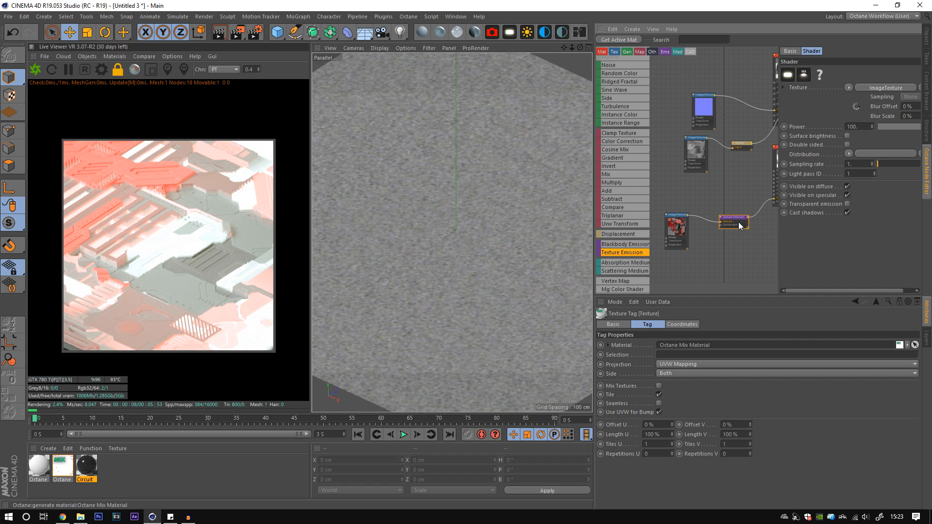
{"action": "left_click", "coordinate": [677, 224]}
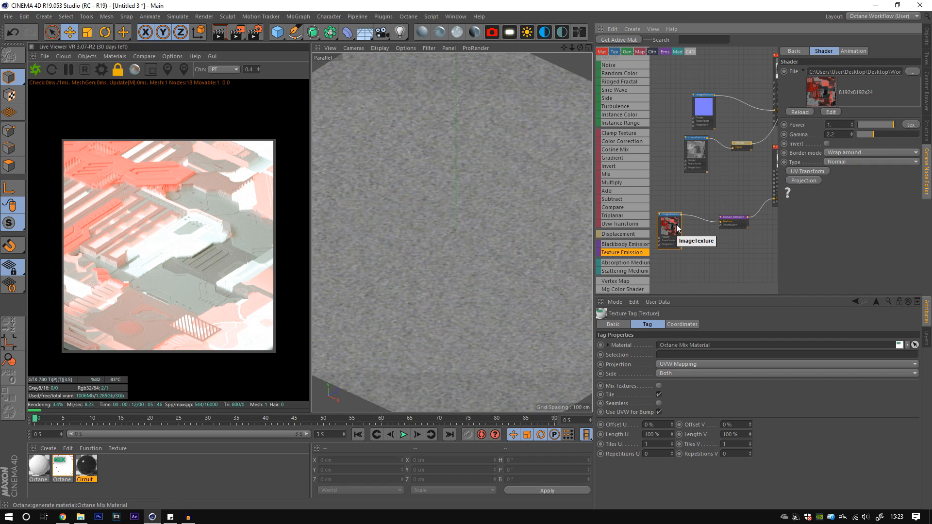
Step: Duplicate the grey height map's image texture node and connect the copy to the Mix Material's amount input
{"action": "middle_click_drag", "start_coordinate": [734, 133], "coordinate": [696, 211]}
{"action": "scroll", "coordinate": [687, 233], "scroll_direction": "down", "scroll_amount": 2}
{"action": "mouse_move", "coordinate": [681, 249]}
{"action": "middle_mouse_down"}
{"action": "mouse_move", "coordinate": [691, 236]}
{"action": "mouse_move", "coordinate": [692, 260]}
{"action": "mouse_move", "coordinate": [706, 244]}
{"action": "mouse_move", "coordinate": [683, 267]}
{"action": "middle_mouse_up"}
{"action": "left_click_drag", "start_coordinate": [669, 245], "coordinate": [669, 143], "text": "ctrl"}
{"action": "middle_click_drag", "start_coordinate": [673, 152], "coordinate": [676, 190]}
{"action": "left_click_drag", "start_coordinate": [670, 157], "coordinate": [756, 187]}
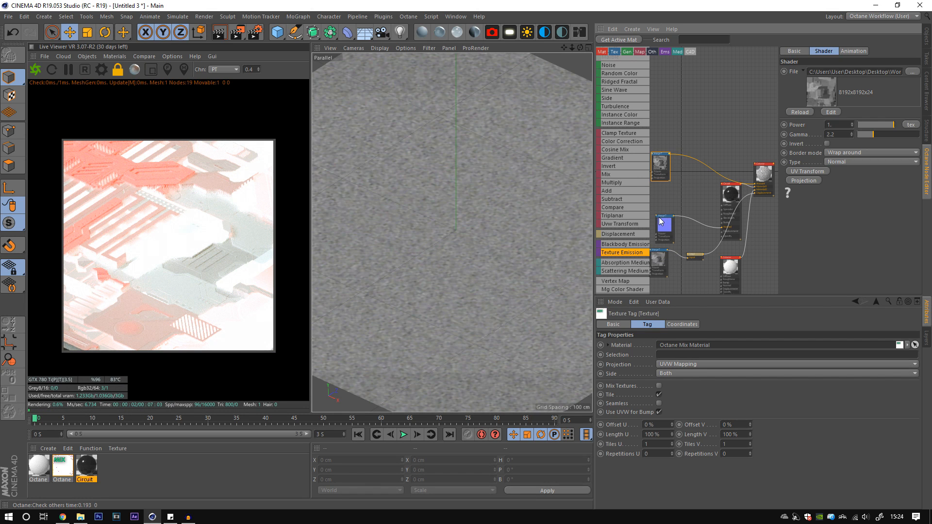
Step: Insert a Gradient node between the height map copy and the Mix Material, and pull its white knot close to the black one
{"action": "left_click_drag", "start_coordinate": [612, 157], "coordinate": [682, 161]}
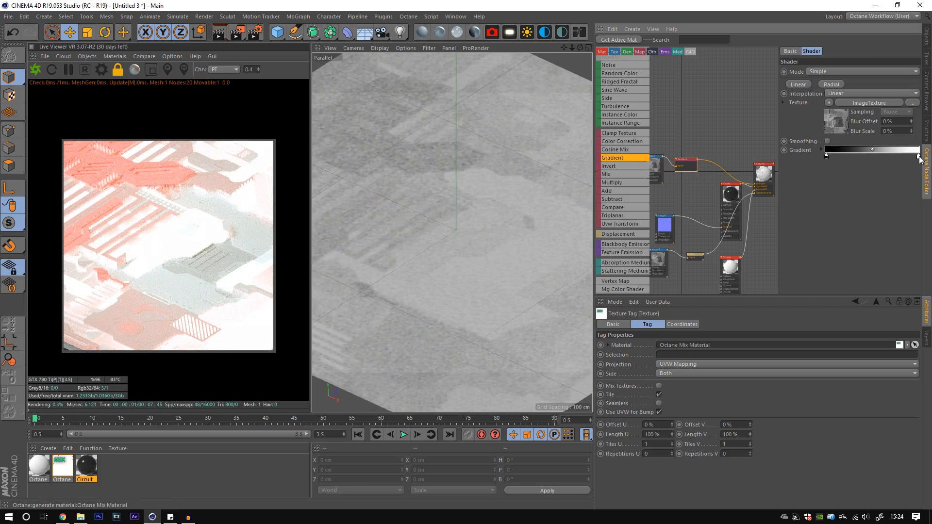
{"action": "left_click_drag", "start_coordinate": [917, 156], "coordinate": [835, 160]}
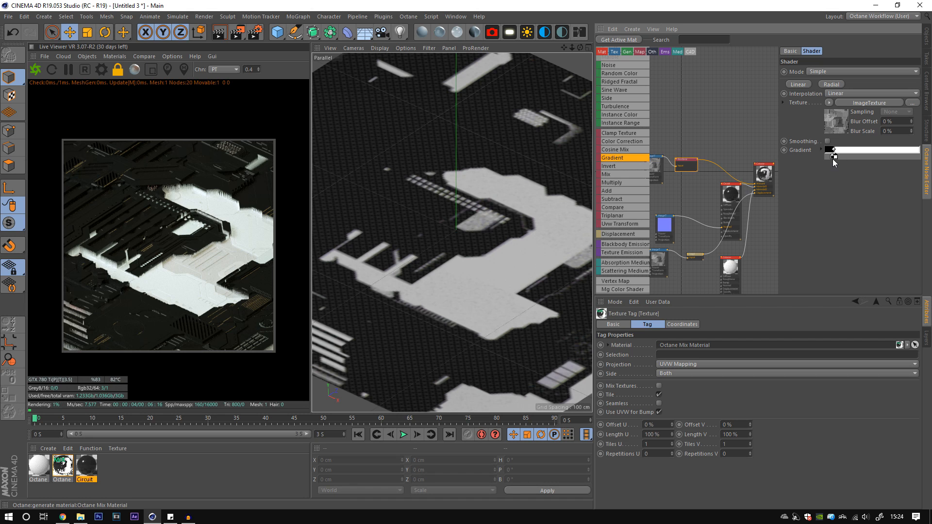
{"action": "left_click_drag", "start_coordinate": [836, 158], "coordinate": [833, 155]}
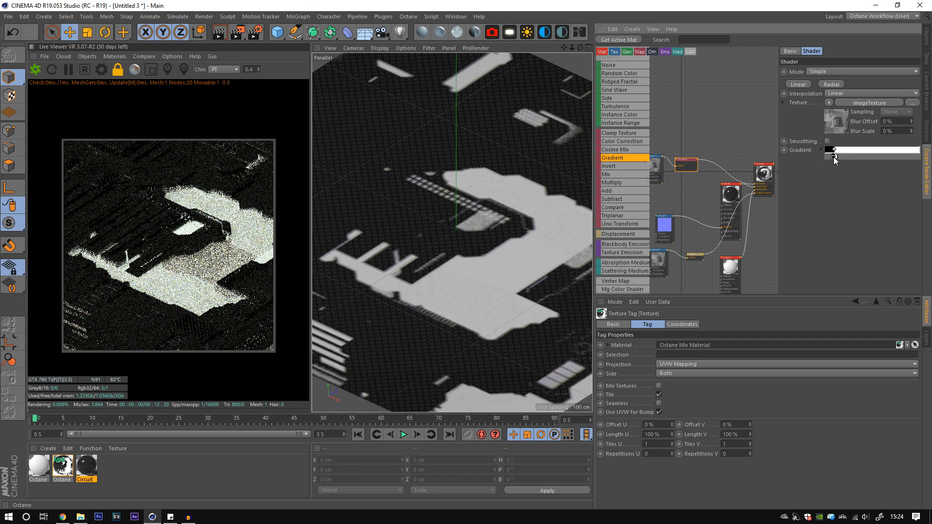
Step: Try raising the Texture Emission power to about 2506
{"action": "middle_click_drag", "start_coordinate": [677, 204], "coordinate": [694, 193]}
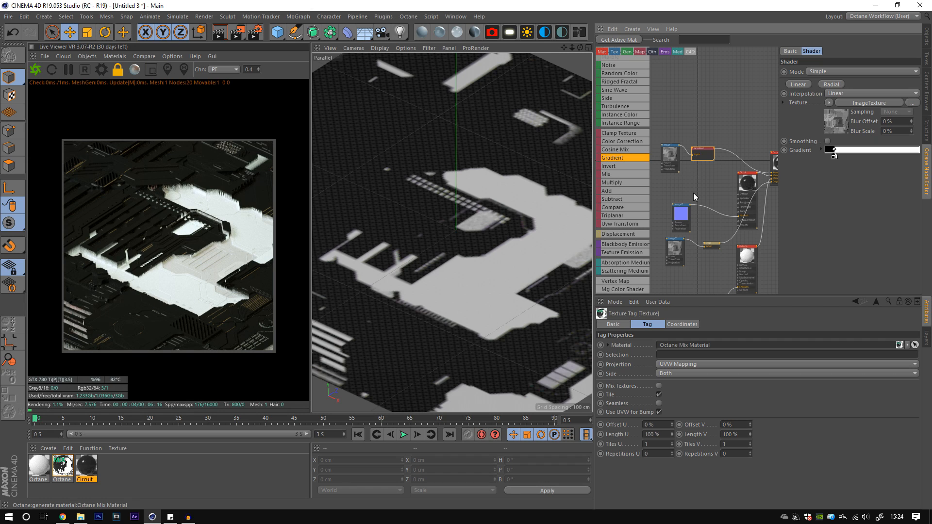
{"action": "middle_click_drag", "start_coordinate": [692, 216], "coordinate": [718, 164]}
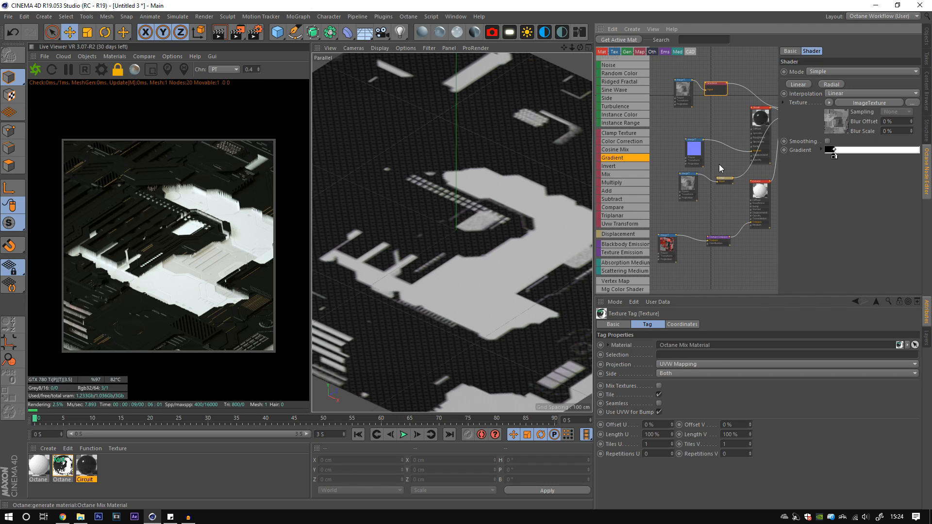
{"action": "left_click", "coordinate": [722, 240]}
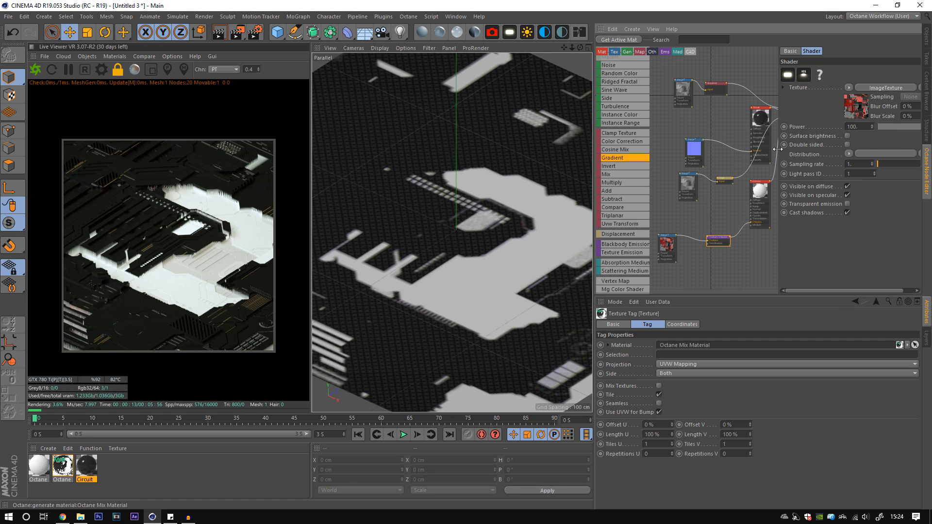
{"action": "left_click_drag", "start_coordinate": [779, 146], "coordinate": [728, 161]}
{"action": "left_click", "coordinate": [911, 127]}
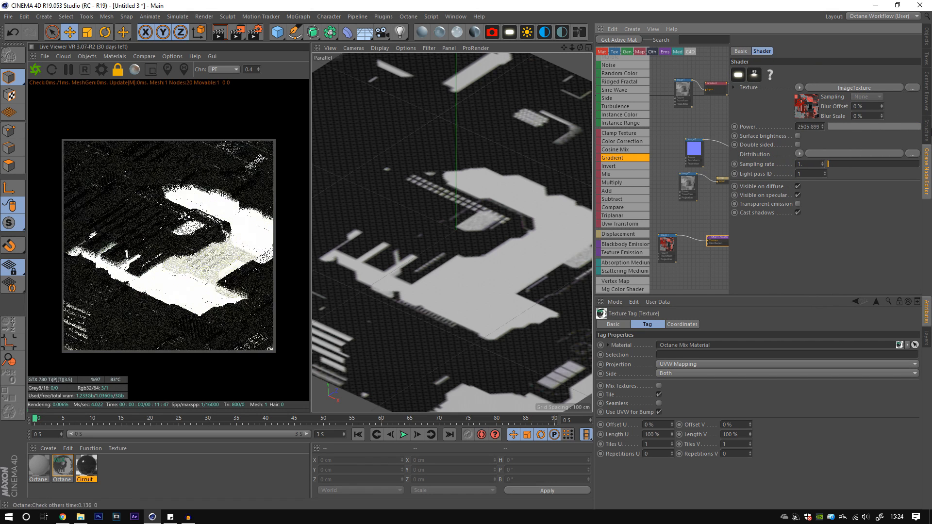
{"action": "key", "text": "ctrl+z"}
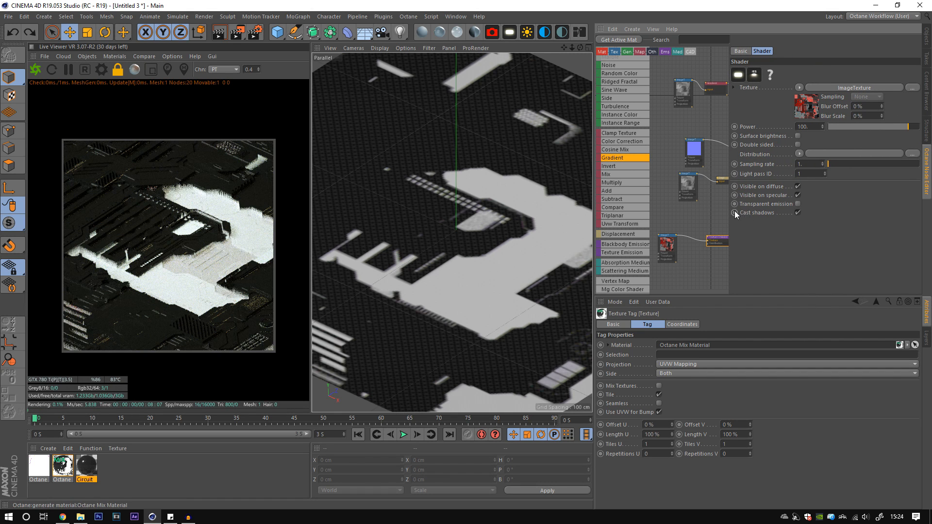
{"action": "left_click_drag", "start_coordinate": [727, 218], "coordinate": [773, 221]}
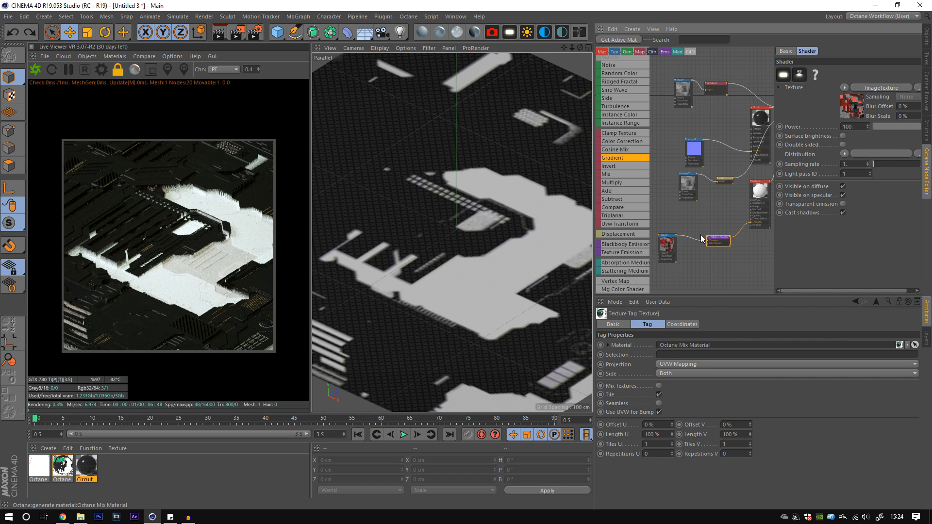
Step: Insert a Color Correction node between the colour map and Texture Emission, with hue about 0.135 and saturation 3
{"action": "left_click", "coordinate": [664, 249]}
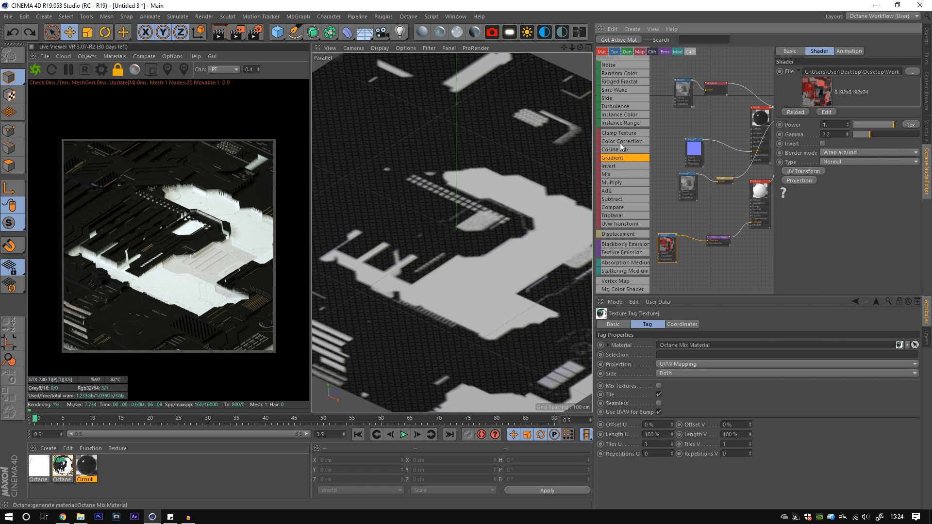
{"action": "left_click_drag", "start_coordinate": [697, 241], "coordinate": [698, 242]}
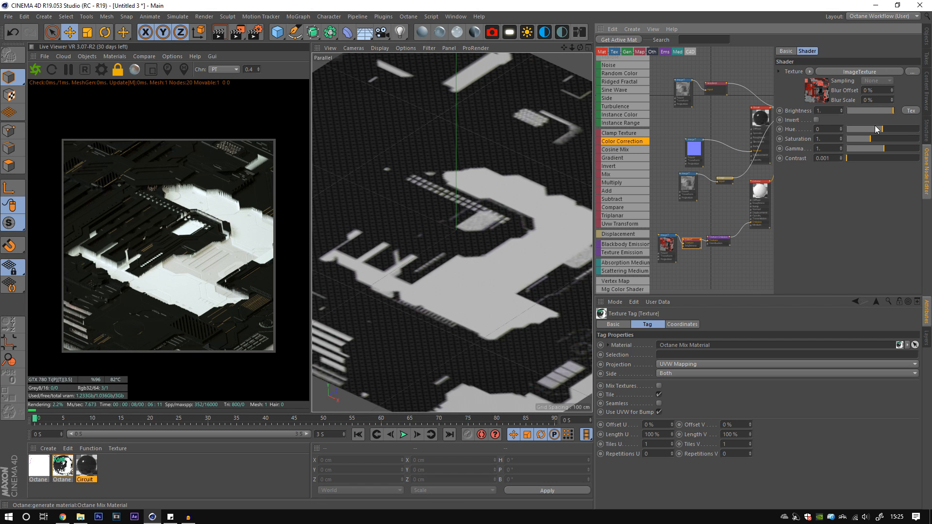
{"action": "left_click_drag", "start_coordinate": [876, 129], "coordinate": [918, 138]}
{"action": "left_click_drag", "start_coordinate": [860, 129], "coordinate": [916, 141]}
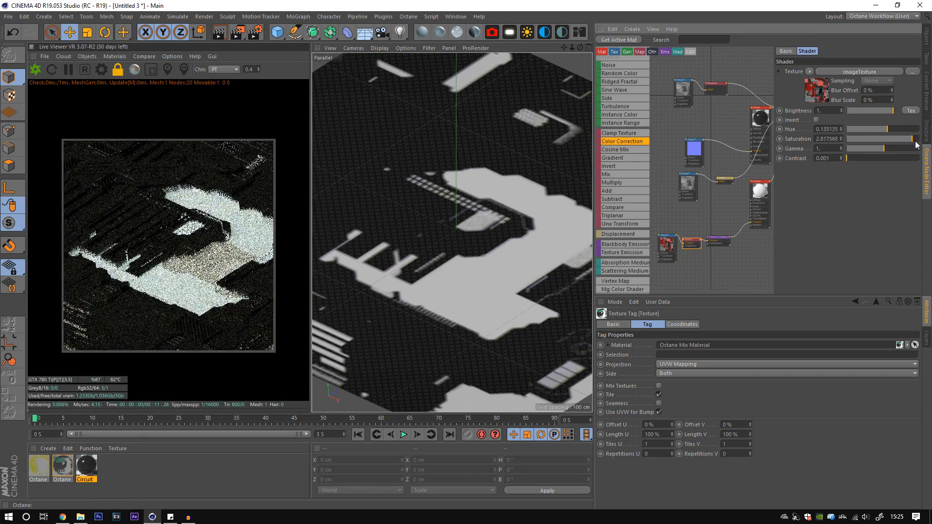
Step: Duplicate the colour map and its Color Correction node, and connect the copy to the emissive Octane Material's diffuse input
{"action": "left_click", "coordinate": [673, 253], "text": "shift"}
{"action": "left_click_drag", "start_coordinate": [687, 239], "coordinate": [698, 211], "text": "ctrl"}
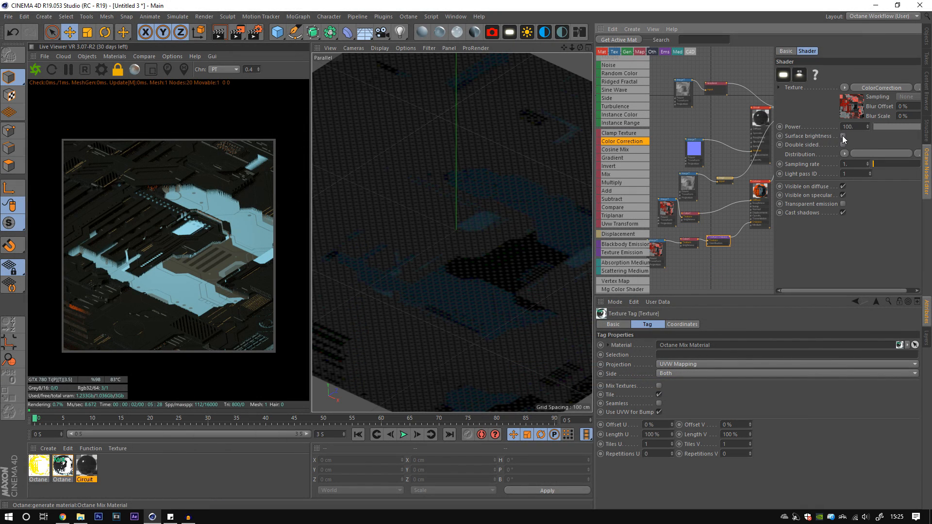
Step: Enable surface brightness on the Texture Emission node and set its power to about 109
{"action": "left_click", "coordinate": [842, 136]}
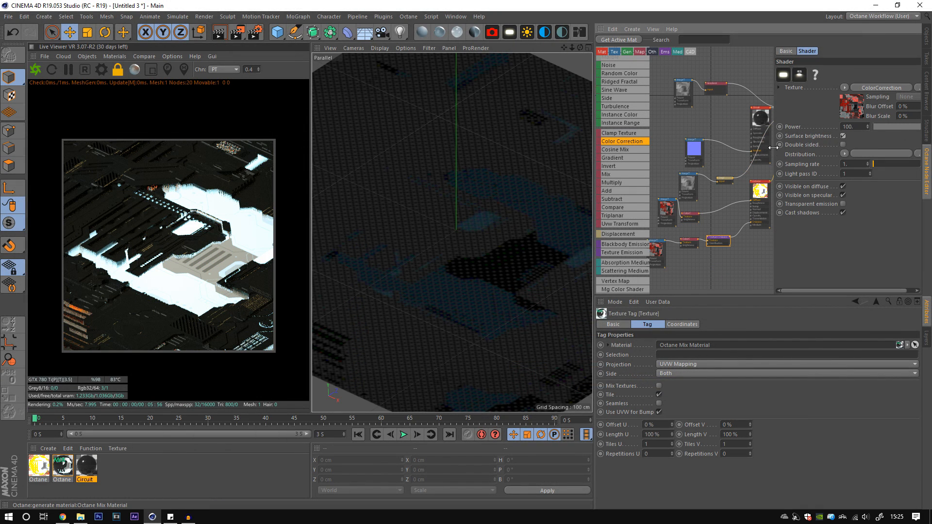
{"action": "left_click_drag", "start_coordinate": [772, 147], "coordinate": [733, 148]}
{"action": "left_click_drag", "start_coordinate": [918, 127], "coordinate": [909, 128]}
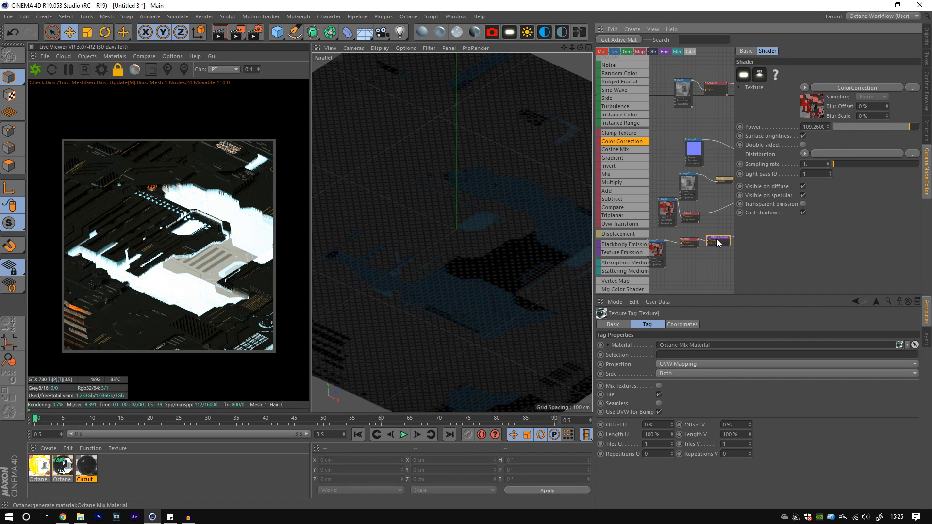
{"action": "left_click_drag", "start_coordinate": [733, 236], "coordinate": [769, 224]}
Step: Try a hue of -1 on the Color Correction node feeding the diffuse input
{"action": "left_click", "coordinate": [692, 219]}
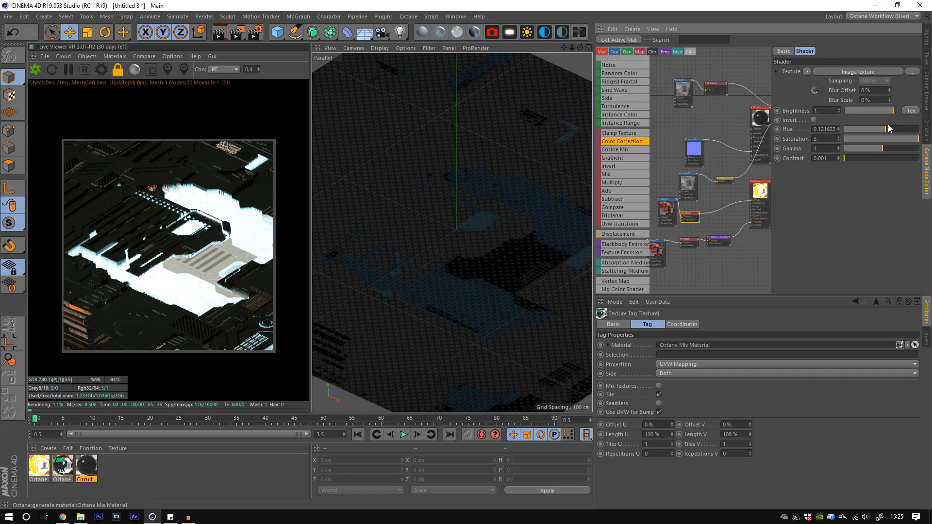
{"action": "left_click_drag", "start_coordinate": [888, 127], "coordinate": [822, 139]}
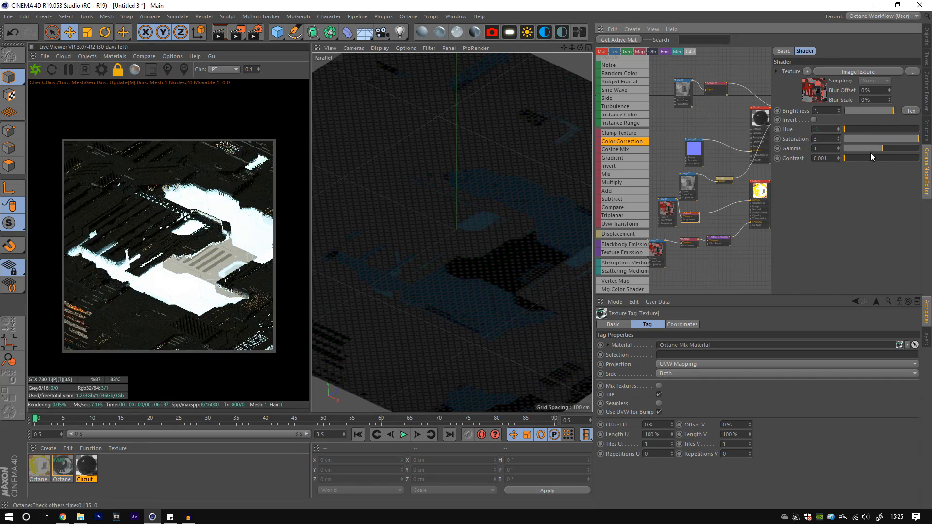
{"action": "key", "text": "ctrl+z"}
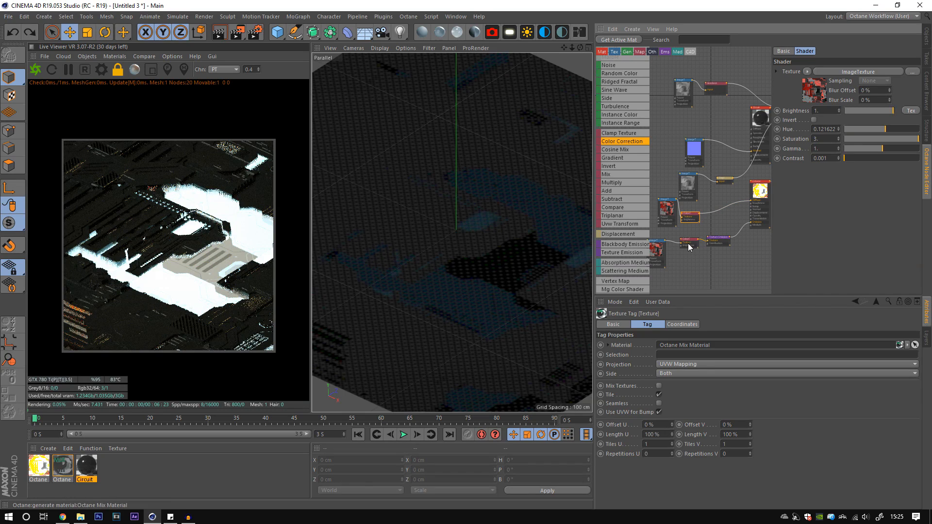
Step: Disconnect the duplicated Color Correction from the diffuse input, and set the emission Color Correction's contrast to about 0.115
{"action": "left_click", "coordinate": [712, 212]}
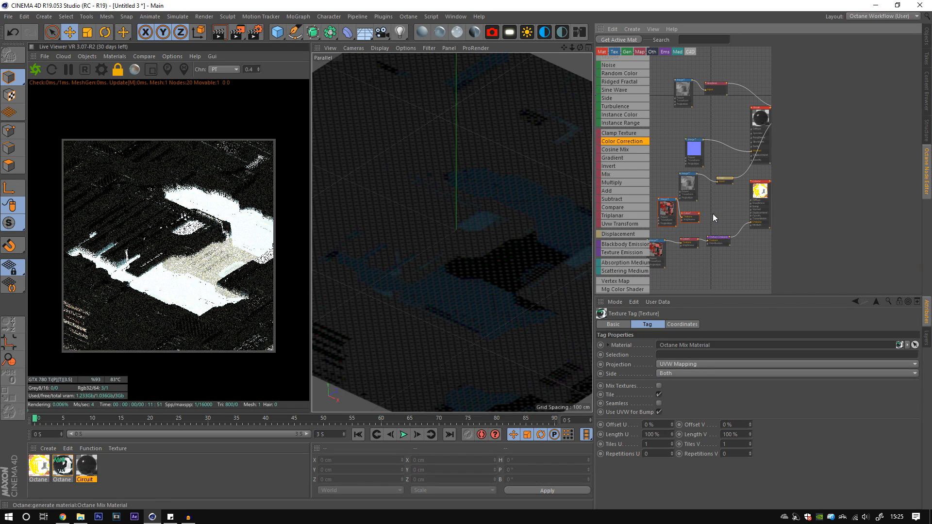
{"action": "left_click", "coordinate": [690, 246]}
{"action": "mouse_move", "coordinate": [886, 148]}
{"action": "left_mouse_down"}
{"action": "mouse_move", "coordinate": [860, 158]}
{"action": "mouse_move", "coordinate": [871, 158]}
{"action": "left_mouse_up"}
{"action": "key", "text": "ctrl+z"}
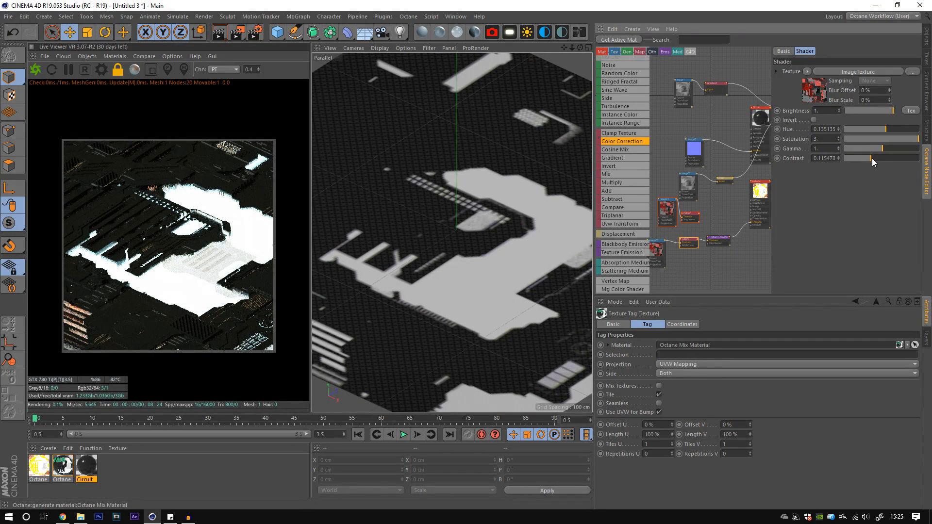
Step: Try inverting the mask's height-map image and shifting the mask gradient's black-to-white boundary toward its white end, then undo both changes
{"action": "left_click", "coordinate": [704, 92]}
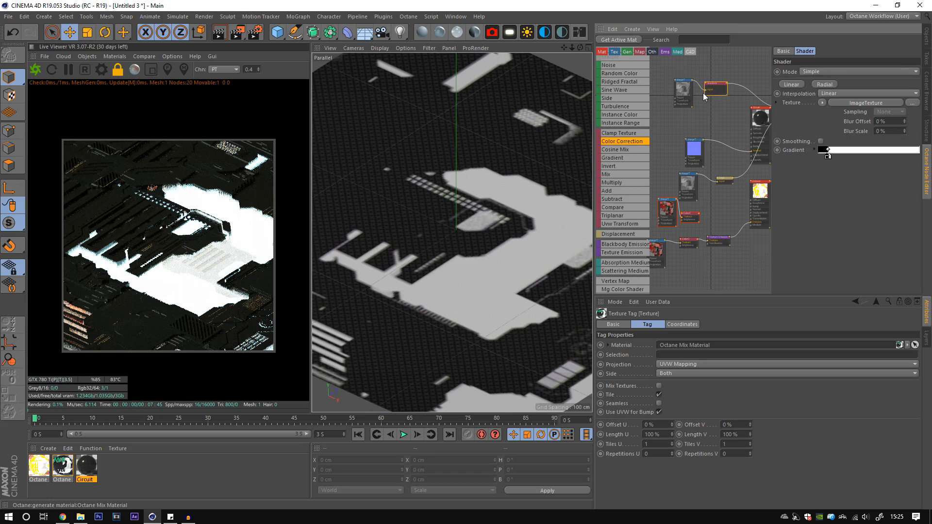
{"action": "left_click", "coordinate": [688, 96]}
{"action": "mouse_move", "coordinate": [871, 137]}
{"action": "left_mouse_down"}
{"action": "mouse_move", "coordinate": [861, 135]}
{"action": "mouse_move", "coordinate": [884, 132]}
{"action": "left_mouse_up"}
{"action": "key", "text": "ctrl+z"}
{"action": "left_click", "coordinate": [821, 142]}
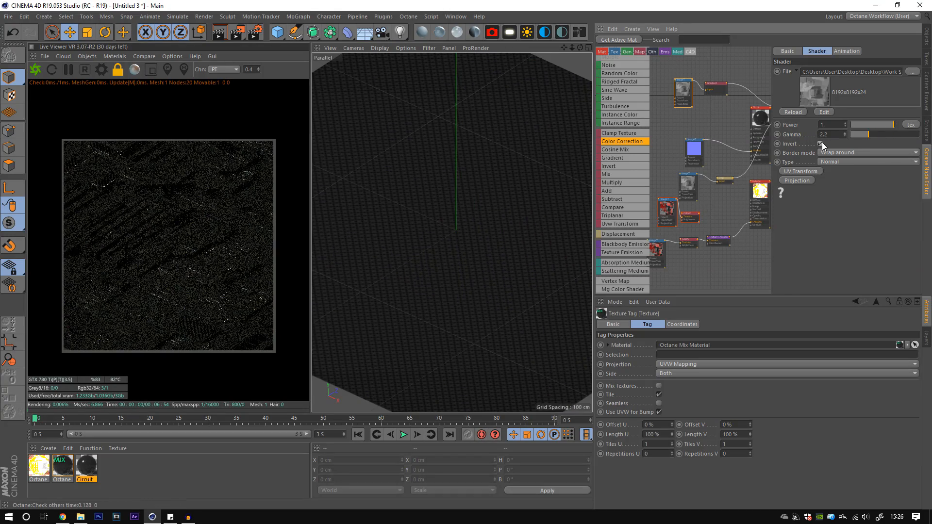
{"action": "left_click", "coordinate": [710, 93]}
{"action": "left_click_drag", "start_coordinate": [833, 157], "coordinate": [898, 155]}
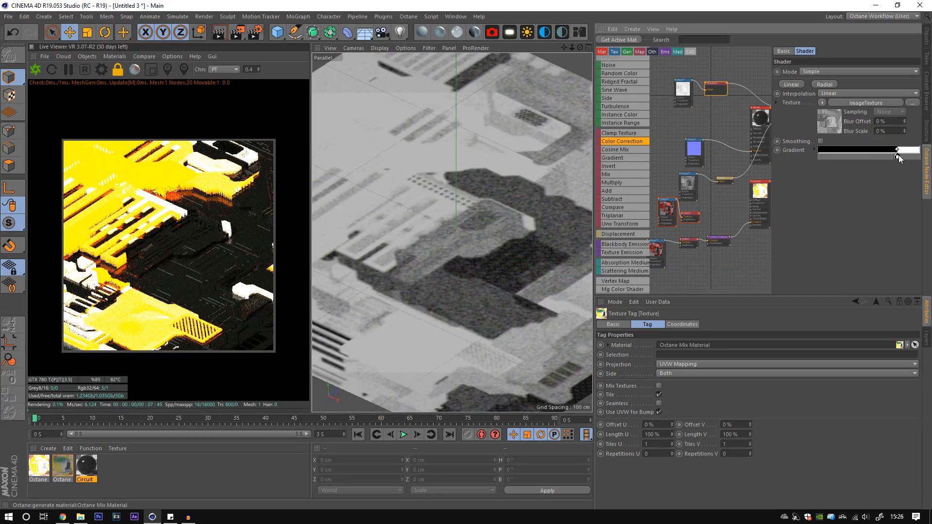
{"action": "key", "text": "ctrl+z"}
{"action": "key", "text": "ctrl+z"}
{"action": "key", "text": "ctrl+z"}
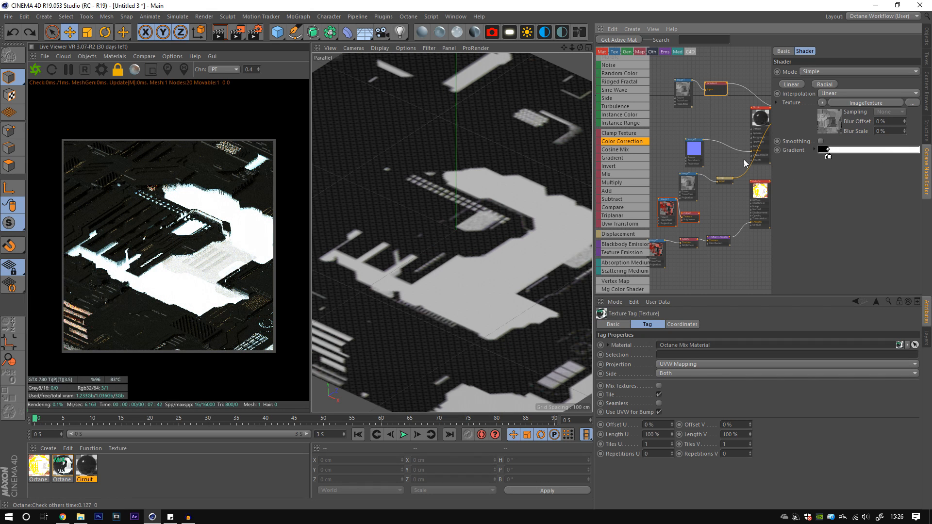
Step: Add an Octane area light to the scene
{"action": "scroll", "coordinate": [734, 157], "scroll_direction": "down", "scroll_amount": 1}
{"action": "scroll", "coordinate": [762, 197], "scroll_direction": "down", "scroll_amount": 1}
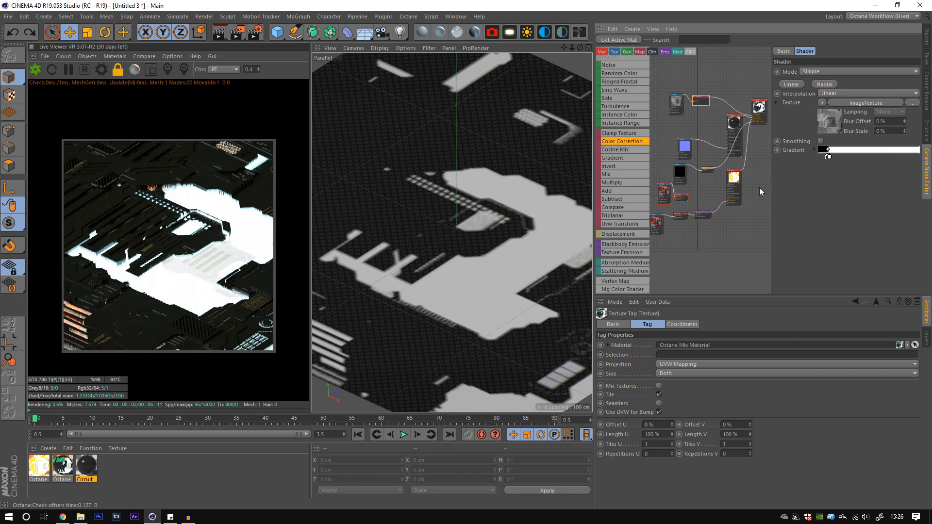
{"action": "scroll", "coordinate": [759, 194], "scroll_direction": "down", "scroll_amount": 1}
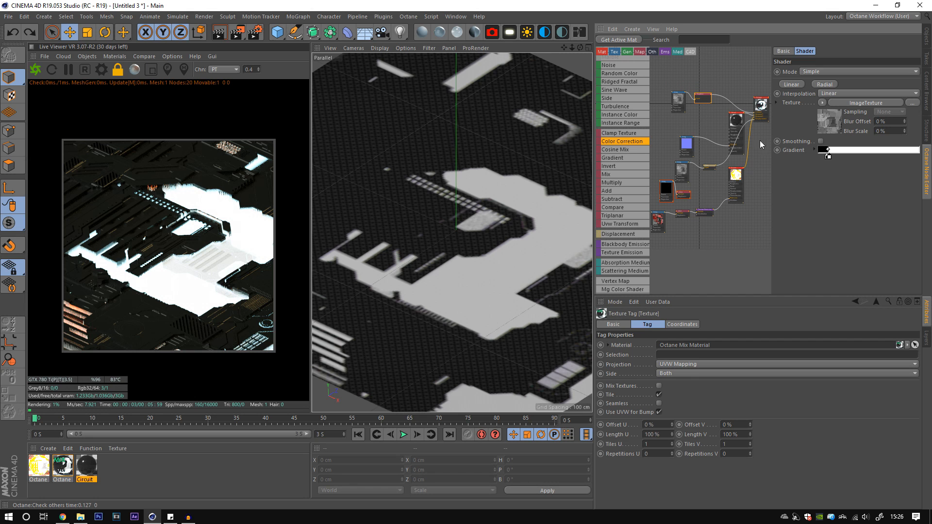
{"action": "left_click", "coordinate": [926, 35]}
{"action": "left_click", "coordinate": [509, 32]}
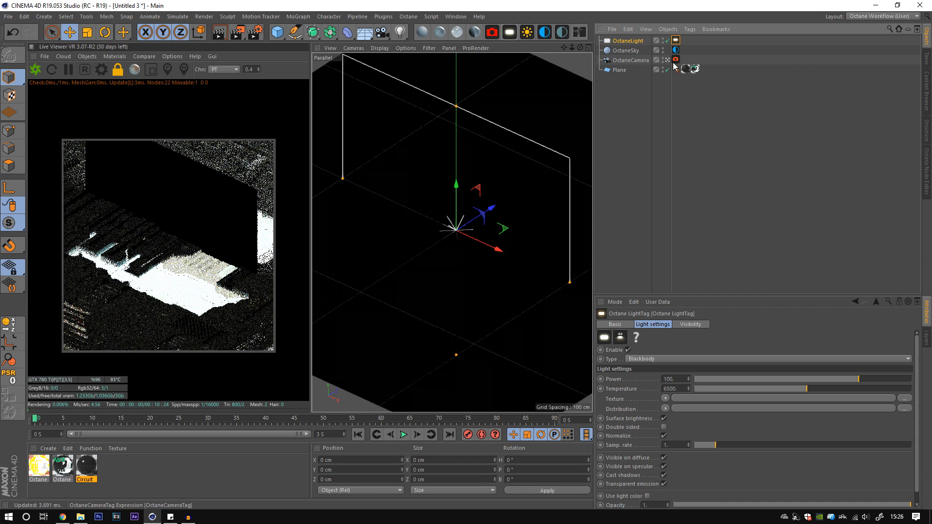
Step: Move the area light to -360 cm on Z and set its colour temperature to about 10968
{"action": "left_click_drag", "start_coordinate": [647, 373], "coordinate": [625, 445]}
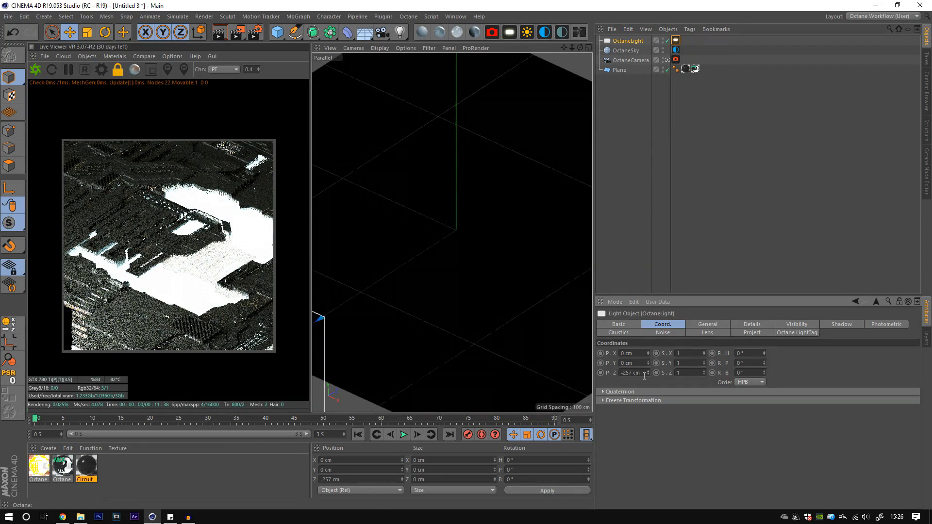
{"action": "left_click_drag", "start_coordinate": [648, 372], "coordinate": [646, 400]}
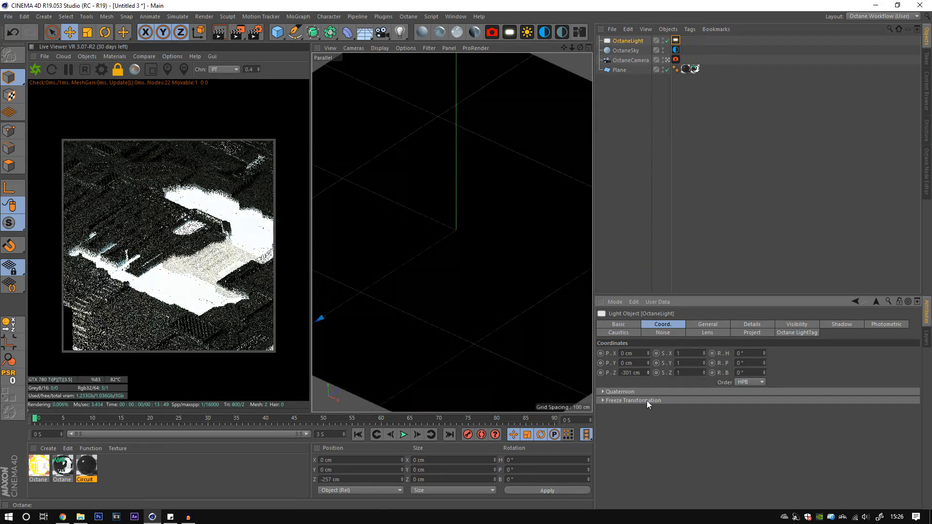
{"action": "left_click", "coordinate": [675, 42]}
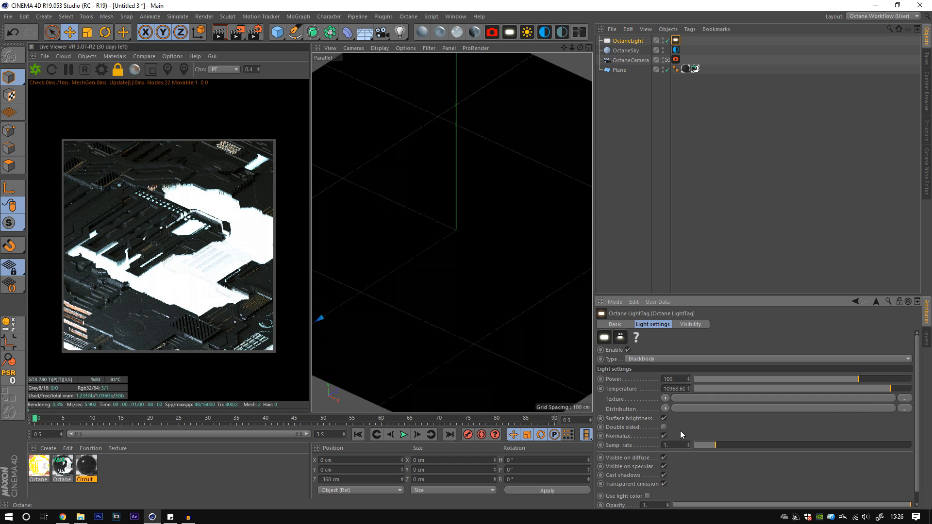
{"action": "left_click", "coordinate": [678, 175]}
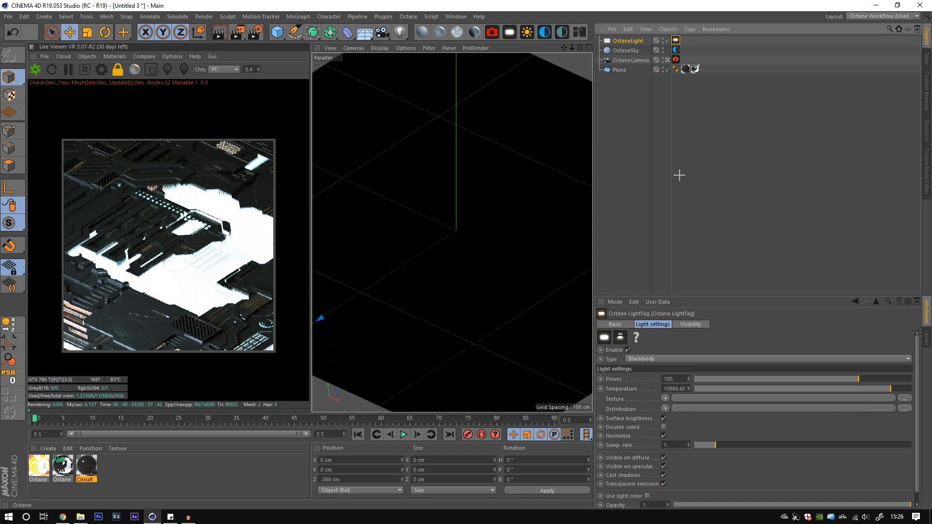
Step: Enable the Octane camera's imager, and set vignetting to 0 and hot pixel removal to about 0.54
{"action": "left_click", "coordinate": [674, 59]}
{"action": "left_click", "coordinate": [672, 353]}
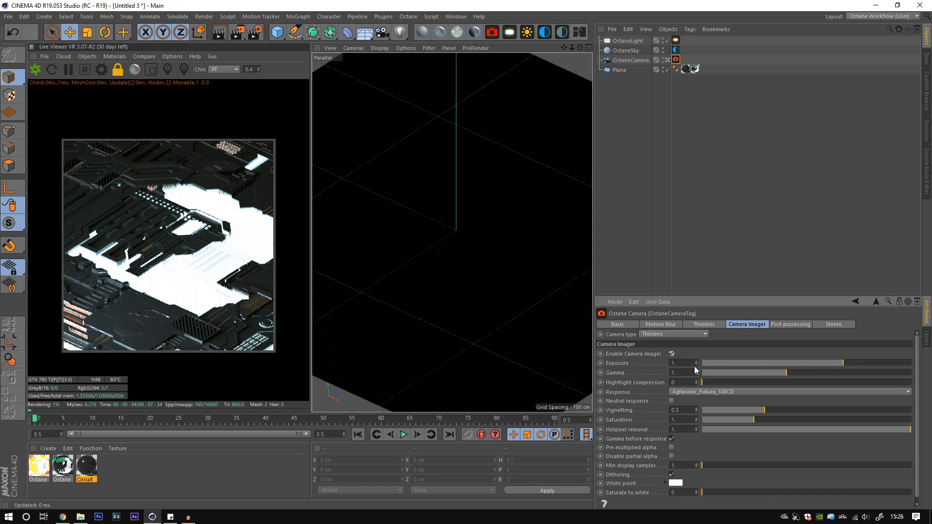
{"action": "left_click", "coordinate": [703, 410]}
{"action": "left_click", "coordinate": [813, 430]}
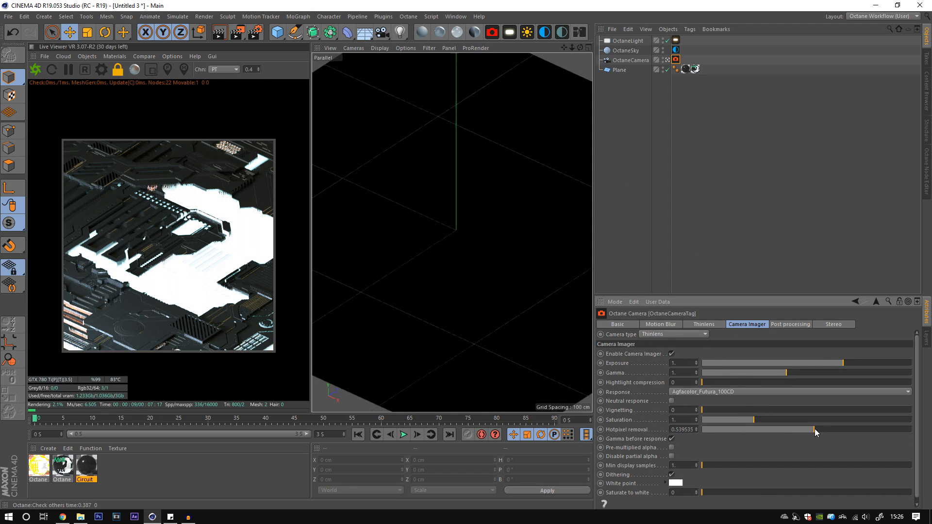
{"action": "left_click", "coordinate": [712, 195]}
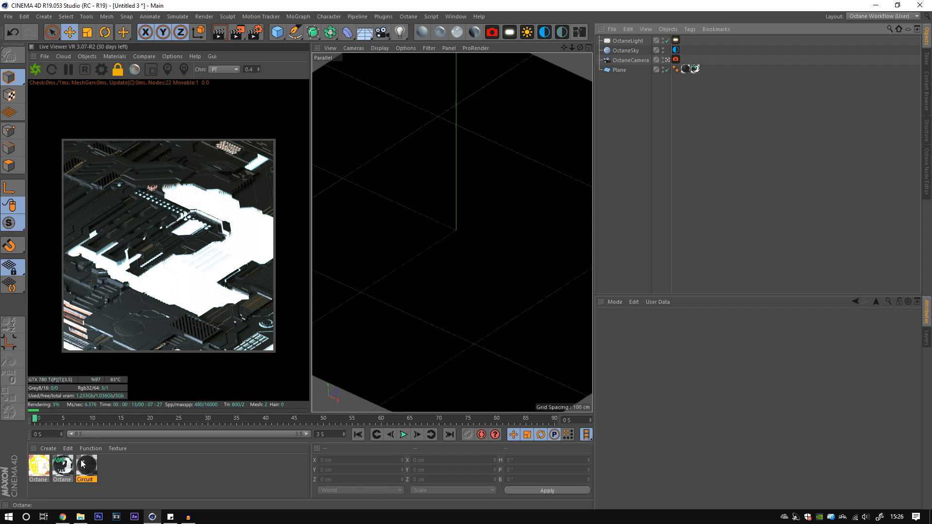
{"action": "left_click", "coordinate": [174, 190]}
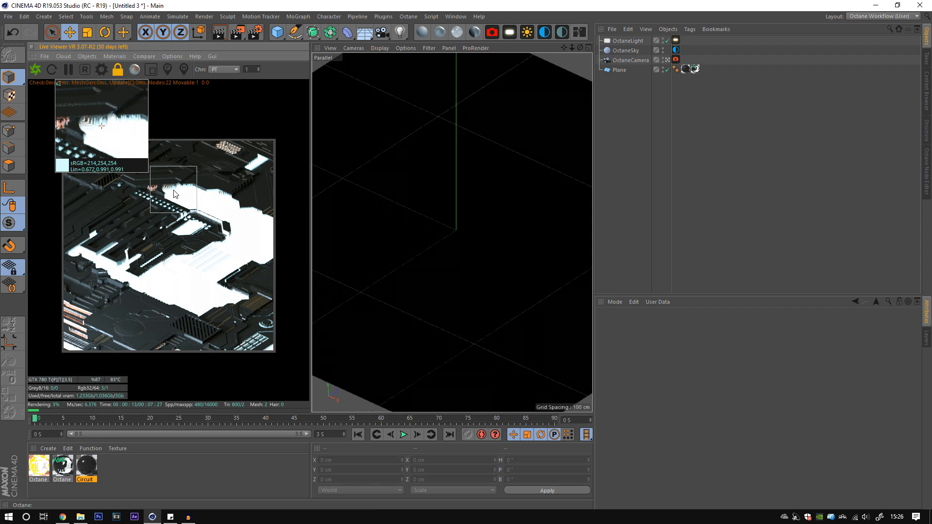
{"action": "left_click", "coordinate": [222, 194]}
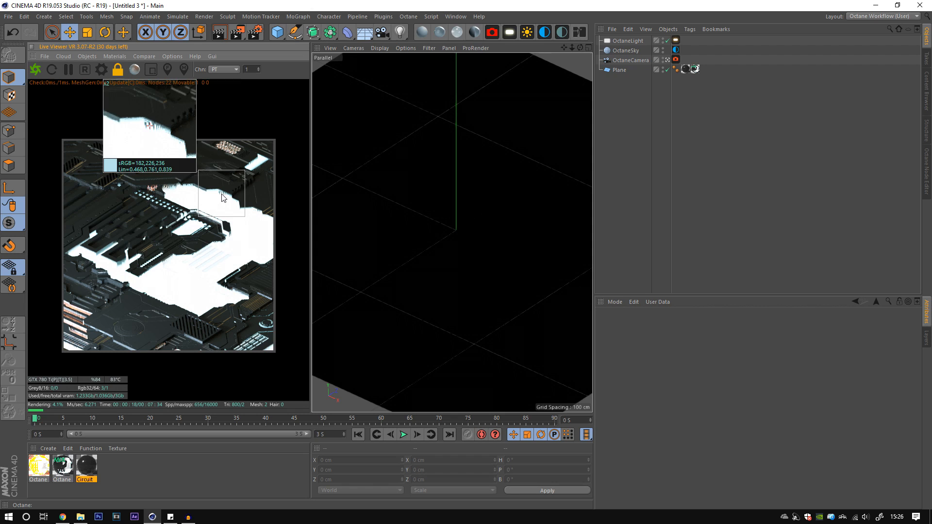
{"action": "left_click", "coordinate": [151, 190]}
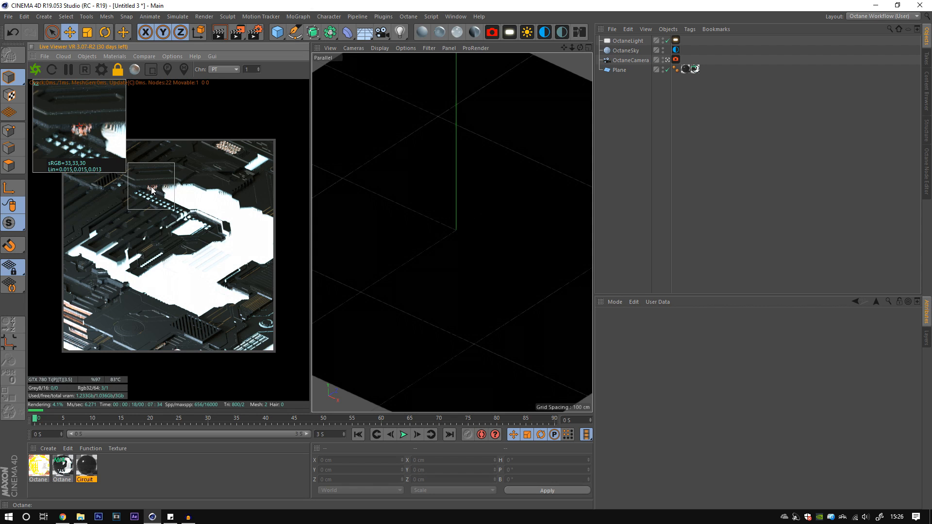
{"action": "left_click", "coordinate": [62, 466]}
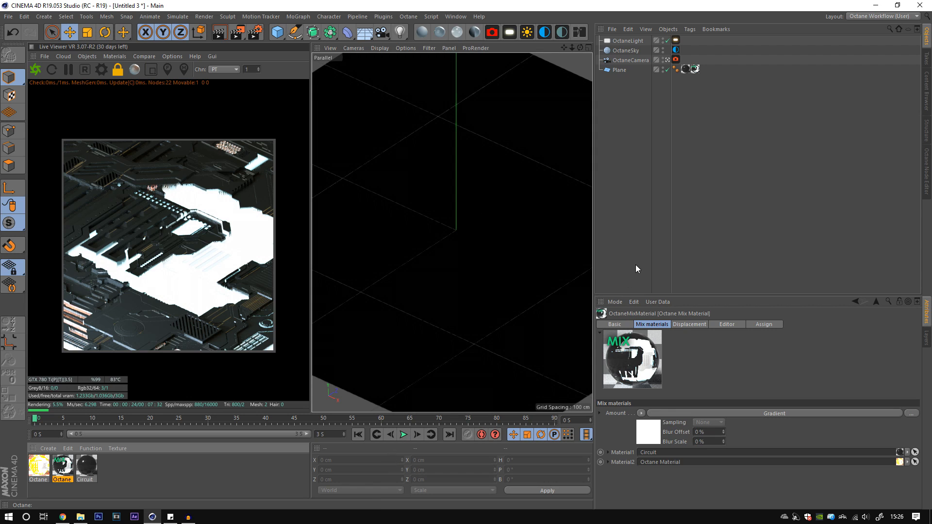
Step: Enable post processing on the Octane camera and set the bloom power to about 25.2
{"action": "left_click", "coordinate": [675, 59]}
{"action": "left_click", "coordinate": [796, 324]}
{"action": "left_click", "coordinate": [654, 353]}
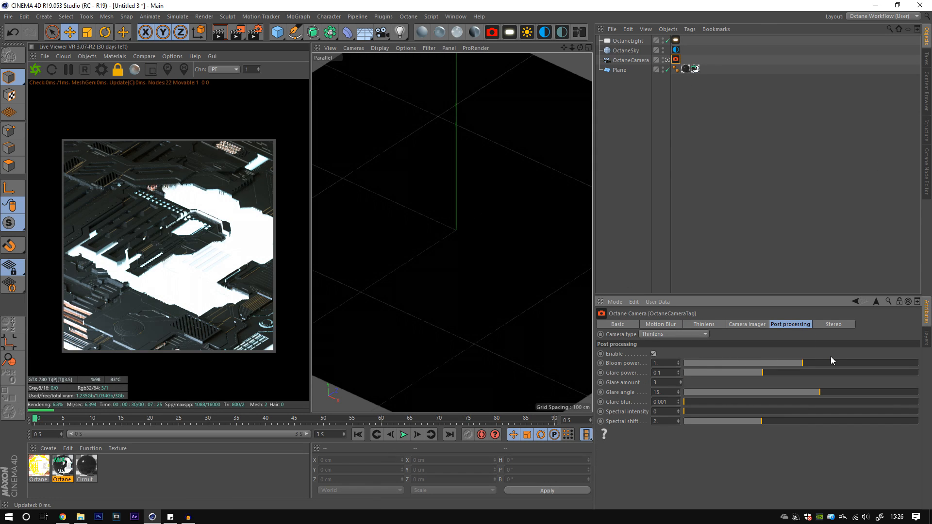
{"action": "left_click_drag", "start_coordinate": [827, 363], "coordinate": [858, 362]}
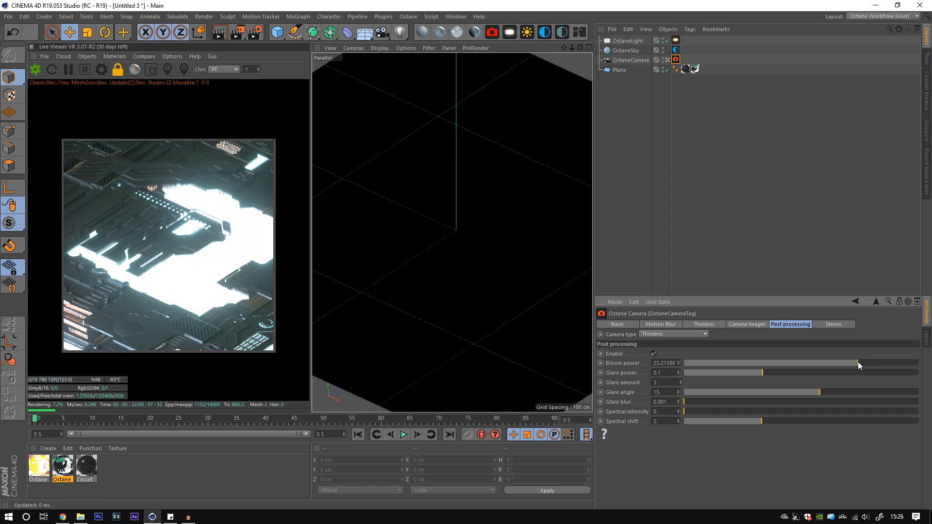
{"action": "left_click", "coordinate": [744, 251]}
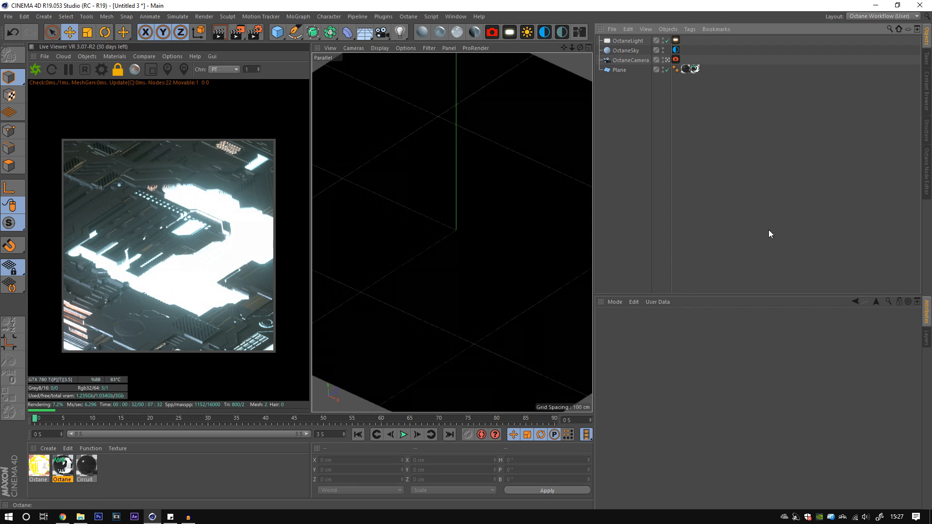
Step: Add a second Mix Material node to the node graph beside the existing mix material
{"action": "left_click", "coordinate": [925, 170]}
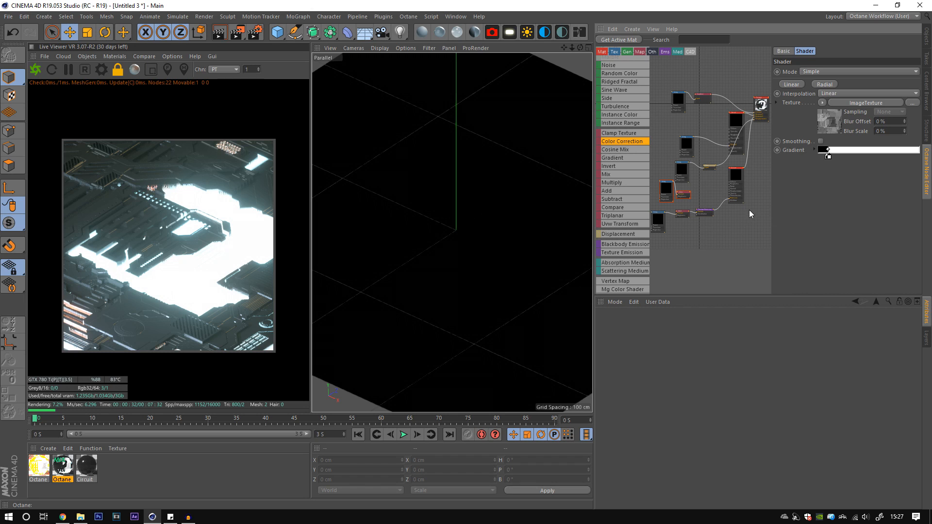
{"action": "middle_click_drag", "start_coordinate": [755, 215], "coordinate": [705, 252]}
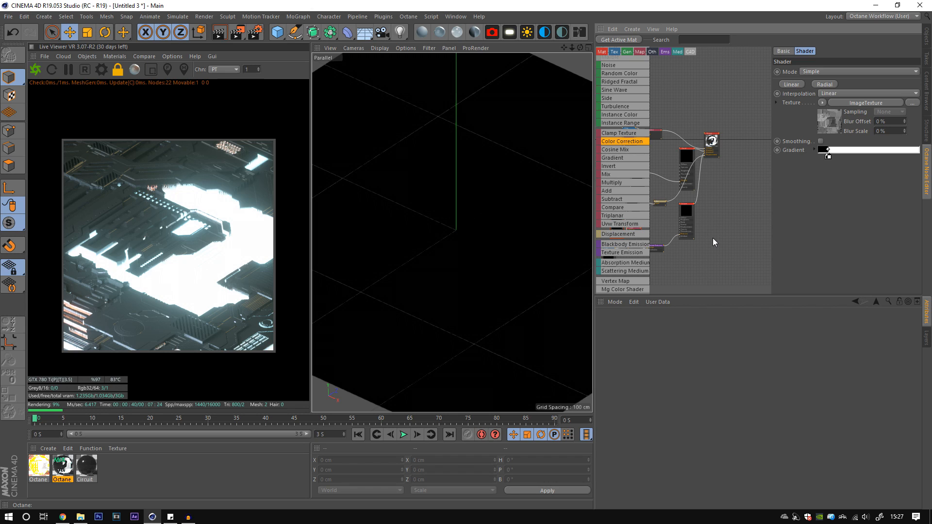
{"action": "middle_click_drag", "start_coordinate": [724, 211], "coordinate": [730, 221]}
{"action": "left_click_drag", "start_coordinate": [686, 169], "coordinate": [680, 174]}
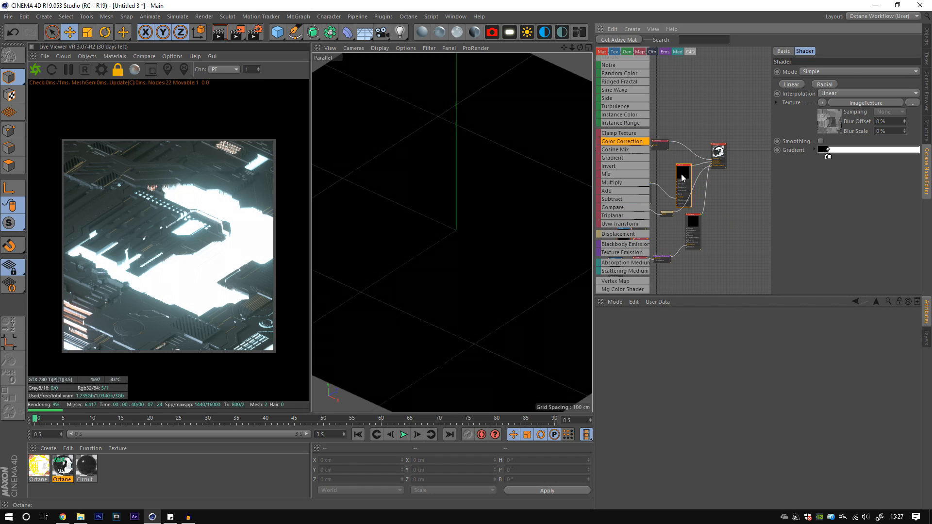
{"action": "middle_click_drag", "start_coordinate": [724, 202], "coordinate": [691, 205]}
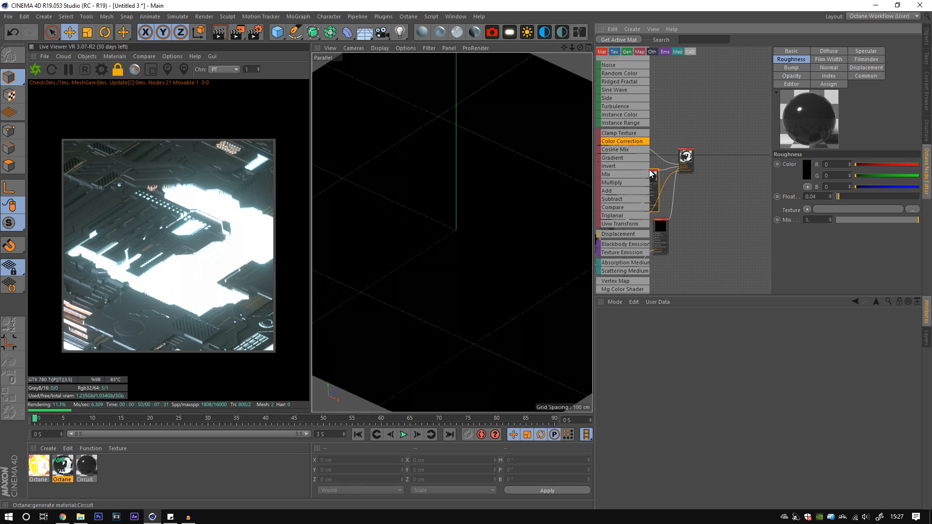
{"action": "scroll", "coordinate": [612, 103], "scroll_direction": "up", "scroll_amount": 2}
{"action": "scroll", "coordinate": [612, 103], "scroll_direction": "up", "scroll_amount": 1}
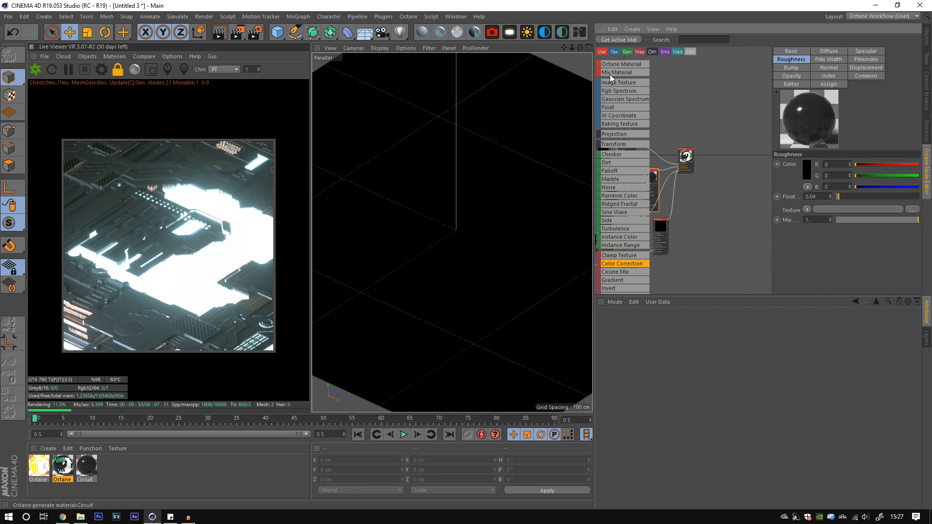
{"action": "left_click_drag", "start_coordinate": [616, 72], "coordinate": [717, 151]}
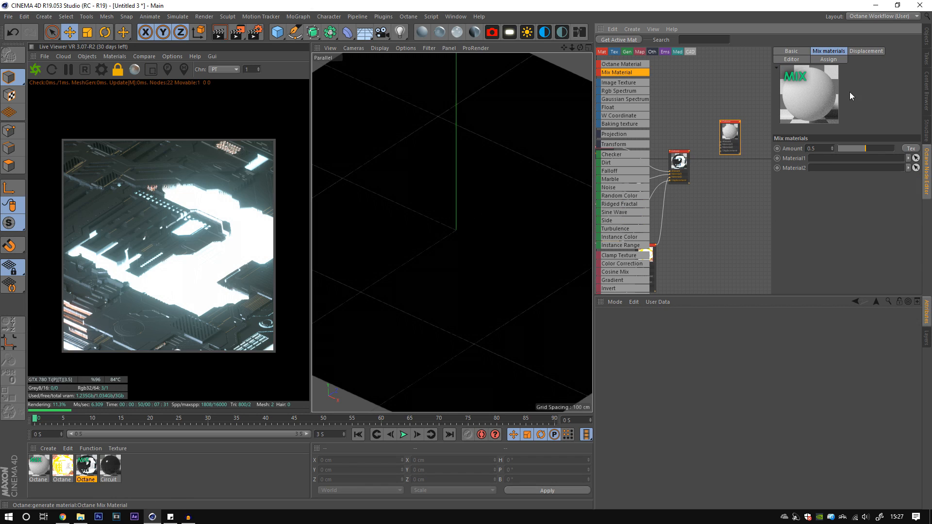
Step: Rename the new mix material to Main and connect the existing mix material to its Material1 input
{"action": "left_click", "coordinate": [792, 51]}
{"action": "left_click_drag", "start_coordinate": [853, 148], "coordinate": [742, 160]}
{"action": "type", "text": "Main"}
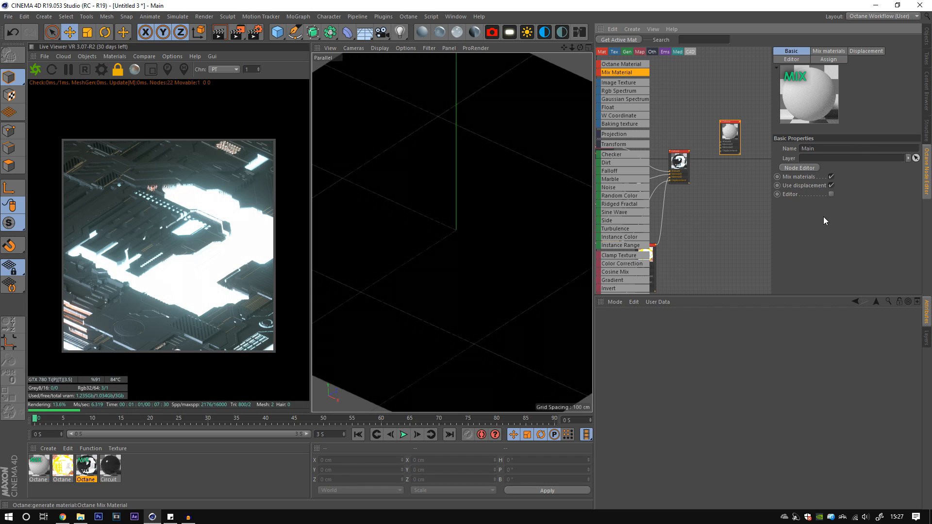
{"action": "key", "text": "Return"}
{"action": "left_click_drag", "start_coordinate": [689, 151], "coordinate": [722, 148]}
Step: Add an Octane Material node, change its material type to Glossy, and set its index to 1
{"action": "left_click_drag", "start_coordinate": [621, 64], "coordinate": [706, 213]}
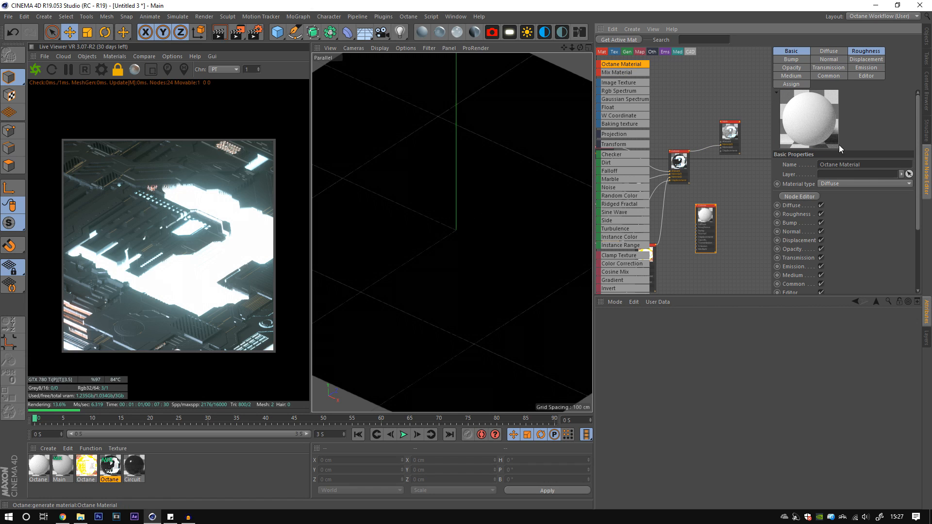
{"action": "left_click", "coordinate": [854, 183]}
{"action": "left_click", "coordinate": [849, 205]}
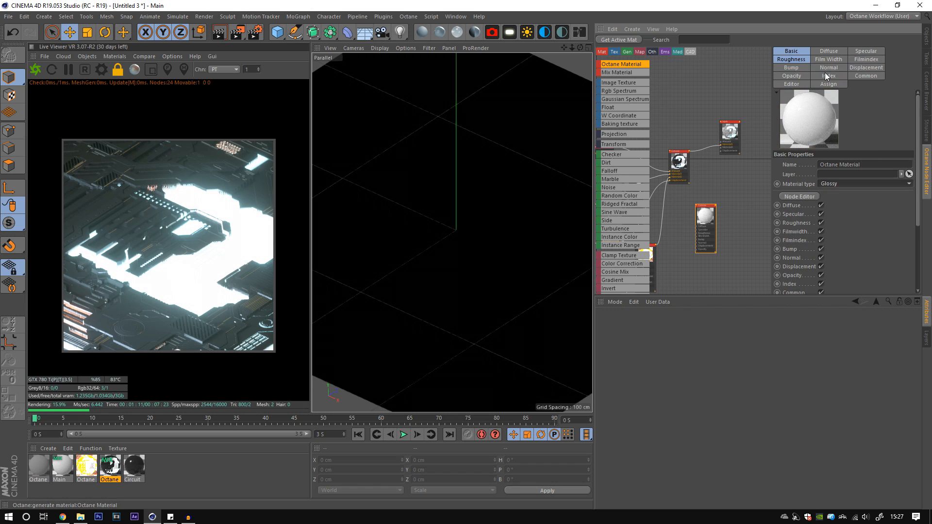
{"action": "left_click", "coordinate": [829, 75]}
{"action": "left_click_drag", "start_coordinate": [836, 165], "coordinate": [796, 167]}
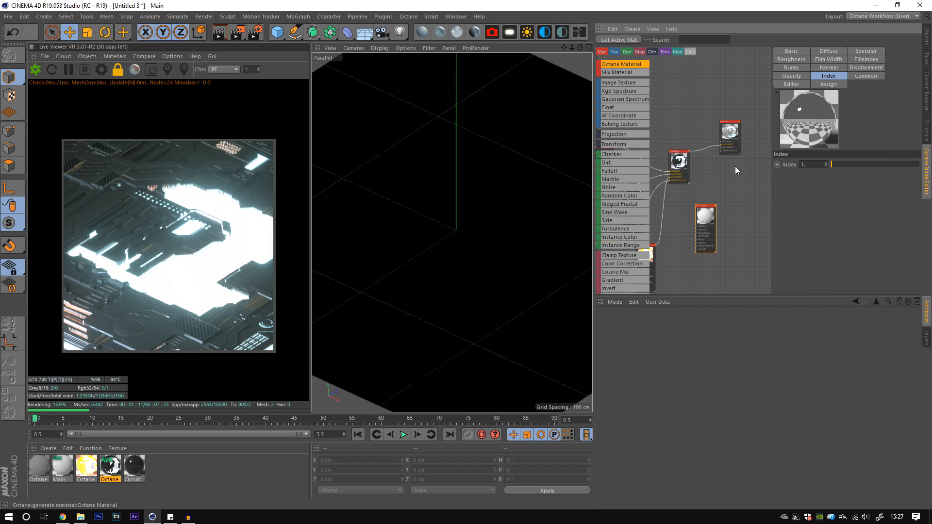
Step: Raise the new glossy material's roughness slightly and set its film width to about 0.034
{"action": "left_click", "coordinate": [790, 59]}
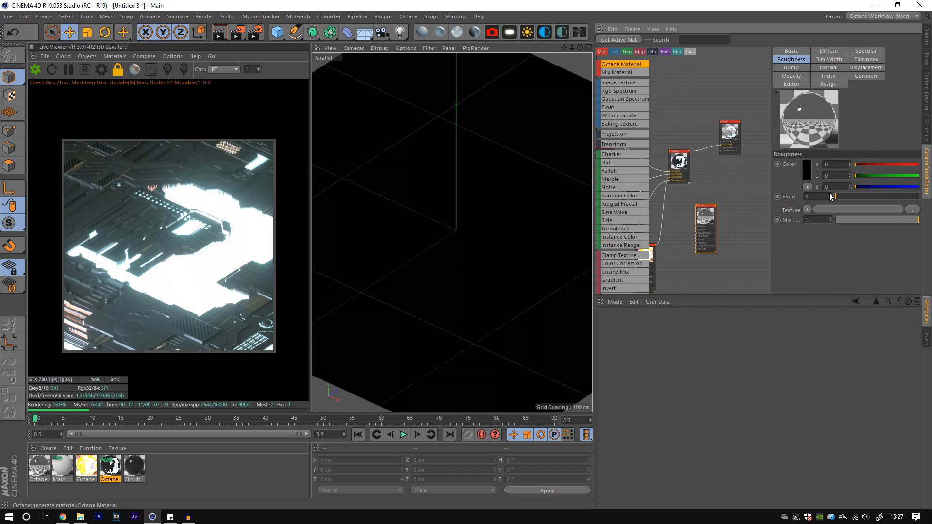
{"action": "left_click", "coordinate": [829, 194]}
{"action": "left_click", "coordinate": [829, 194]}
{"action": "left_click", "coordinate": [829, 193]}
{"action": "left_click", "coordinate": [828, 59]}
{"action": "left_click", "coordinate": [834, 196]}
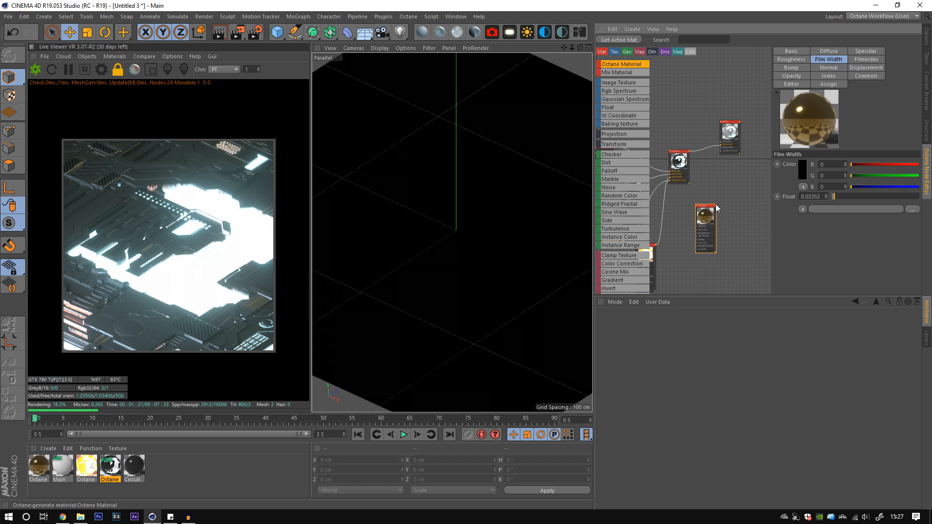
Step: Connect the new glossy material to the Material2 input of the Main mix material
{"action": "left_click_drag", "start_coordinate": [715, 205], "coordinate": [722, 152]}
{"action": "scroll", "coordinate": [722, 152], "scroll_direction": "up", "scroll_amount": 3}
{"action": "left_click_drag", "start_coordinate": [722, 130], "coordinate": [721, 134]}
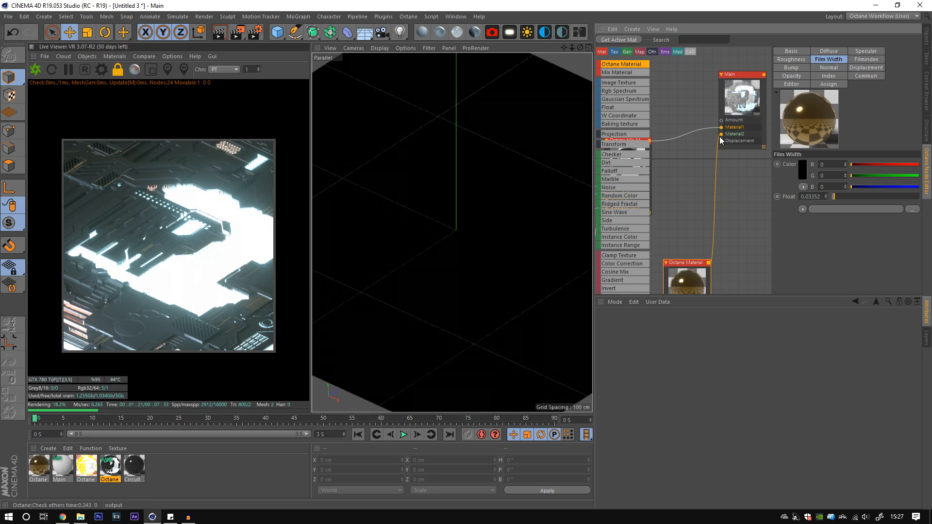
{"action": "scroll", "coordinate": [678, 182], "scroll_direction": "down", "scroll_amount": 4}
{"action": "middle_click_drag", "start_coordinate": [674, 204], "coordinate": [766, 175]}
{"action": "left_click", "coordinate": [720, 182]}
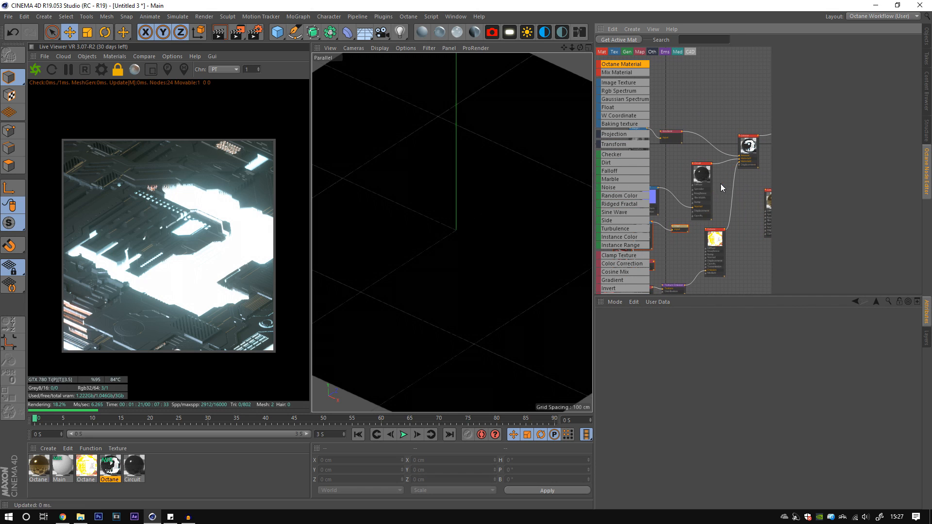
Step: Move the displacement node and its image texture beside the Main mix material and connect the displacement to Main's Displacement input
{"action": "middle_click_drag", "start_coordinate": [719, 203], "coordinate": [686, 204]}
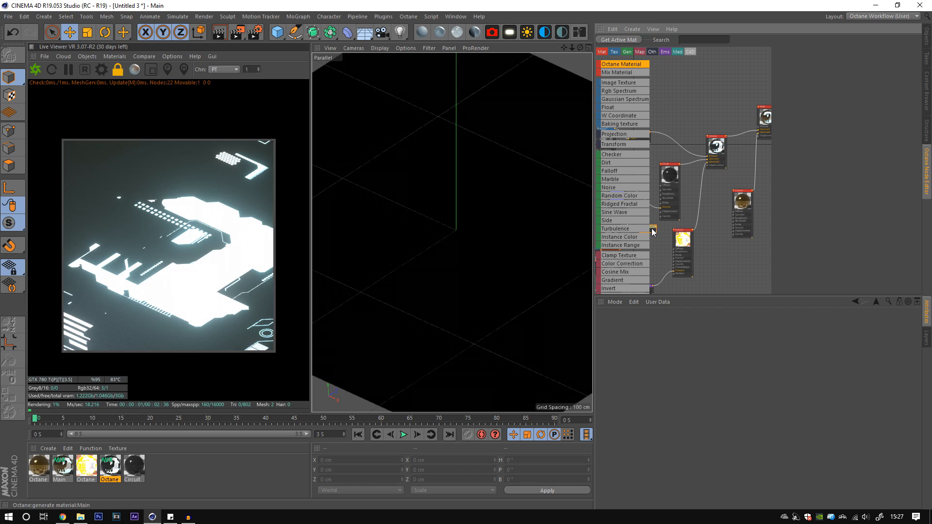
{"action": "left_click_drag", "start_coordinate": [660, 233], "coordinate": [712, 216]}
{"action": "middle_click_drag", "start_coordinate": [703, 203], "coordinate": [712, 195]}
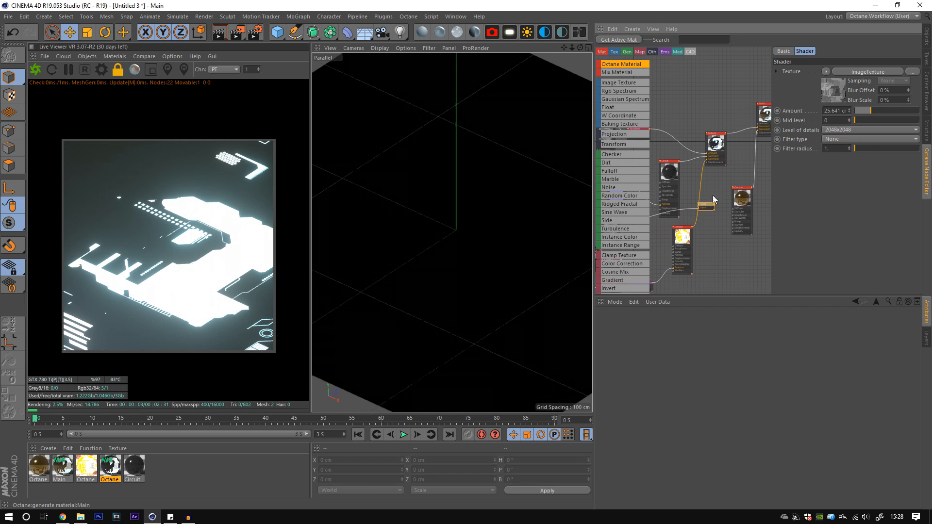
{"action": "right_click", "coordinate": [705, 207]}
{"action": "left_click", "coordinate": [730, 290]}
{"action": "left_click_drag", "start_coordinate": [710, 205], "coordinate": [762, 146]}
{"action": "left_click_drag", "start_coordinate": [661, 172], "coordinate": [770, 187]}
{"action": "middle_click_drag", "start_coordinate": [741, 170], "coordinate": [691, 191]}
{"action": "scroll", "coordinate": [700, 173], "scroll_direction": "up", "scroll_amount": 3}
{"action": "left_click_drag", "start_coordinate": [730, 160], "coordinate": [712, 137]}
Step: Apply the Main material to the circuit surface in the scene
{"action": "left_click_drag", "start_coordinate": [67, 468], "coordinate": [380, 299]}
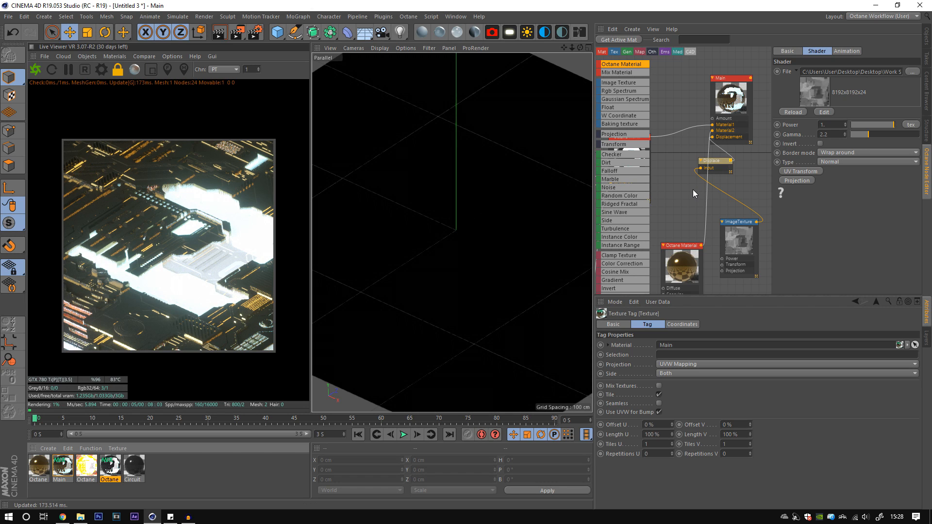
{"action": "middle_click_drag", "start_coordinate": [688, 164], "coordinate": [717, 232]}
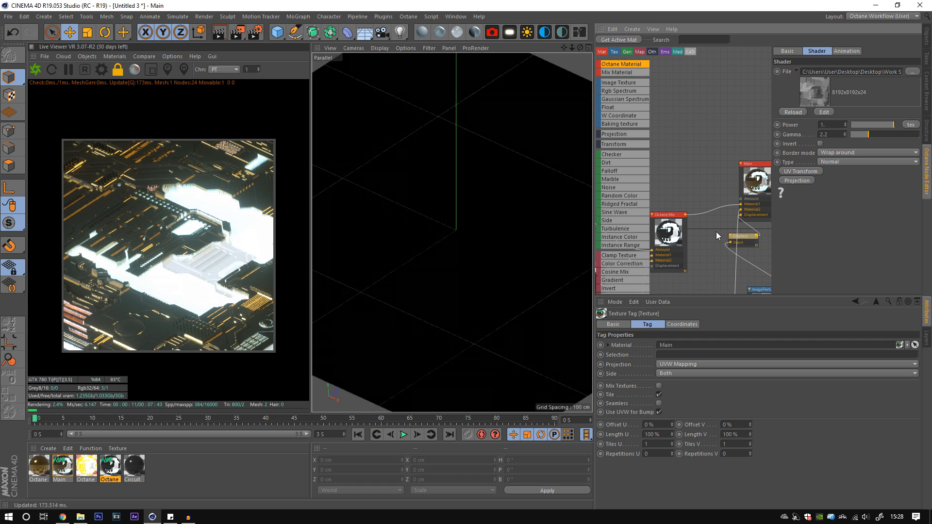
Step: Save the scene as Tutorial in the Tutorial folder inside Circuit Boards
{"action": "key", "text": "ctrl+s"}
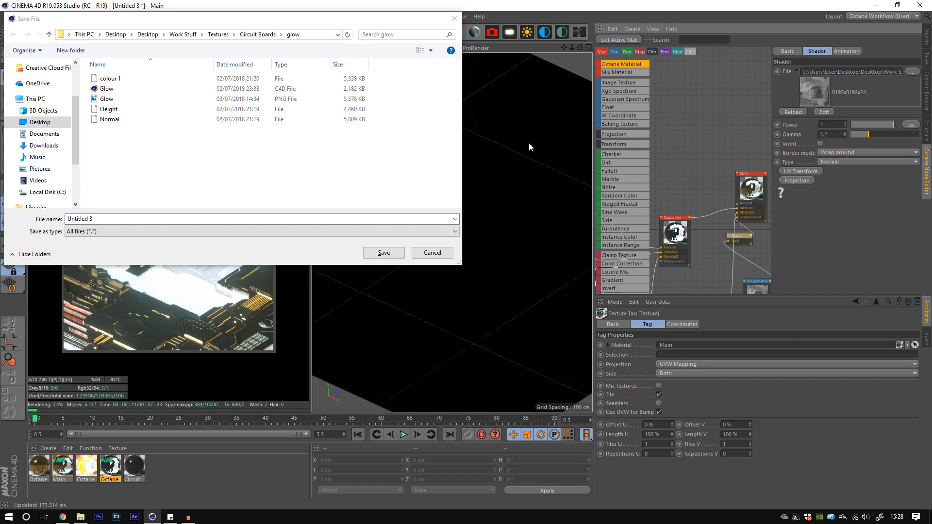
{"action": "left_click", "coordinate": [257, 35]}
{"action": "double_click", "coordinate": [109, 119]}
{"action": "left_click", "coordinate": [100, 218]}
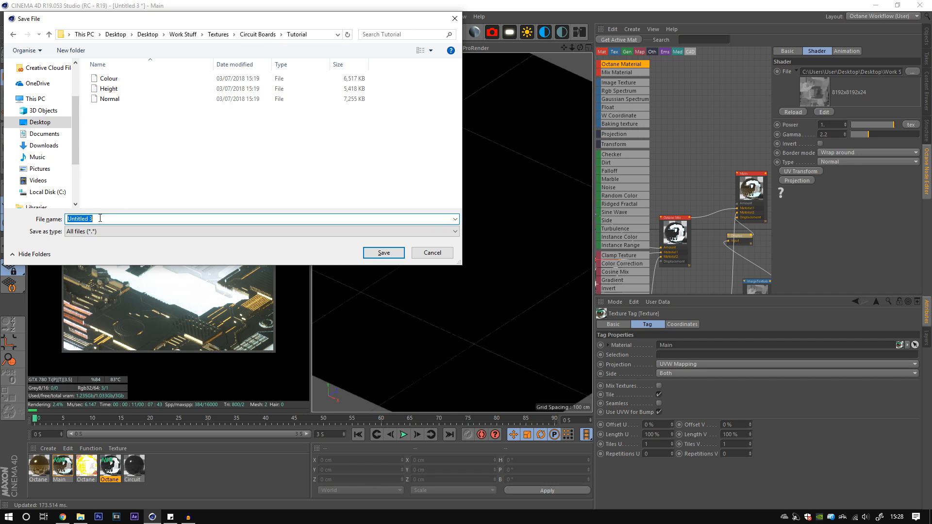
{"action": "type", "text": "Tutorial"}
{"action": "key", "text": "Return"}
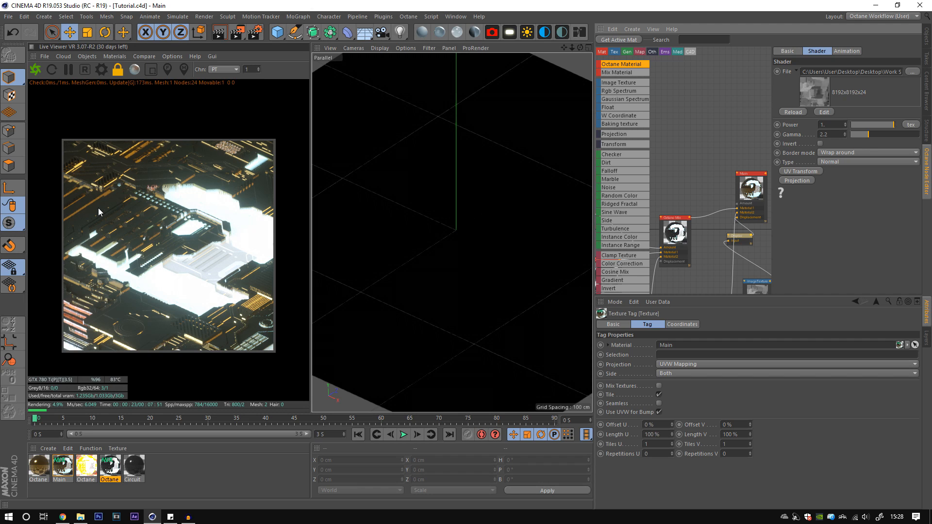
Step: Examine the mix material that combines Circuit with the emissive material and how it feeds the Main mix
{"action": "scroll", "coordinate": [691, 193], "scroll_direction": "down", "scroll_amount": 3}
{"action": "middle_click_drag", "start_coordinate": [706, 251], "coordinate": [750, 214]}
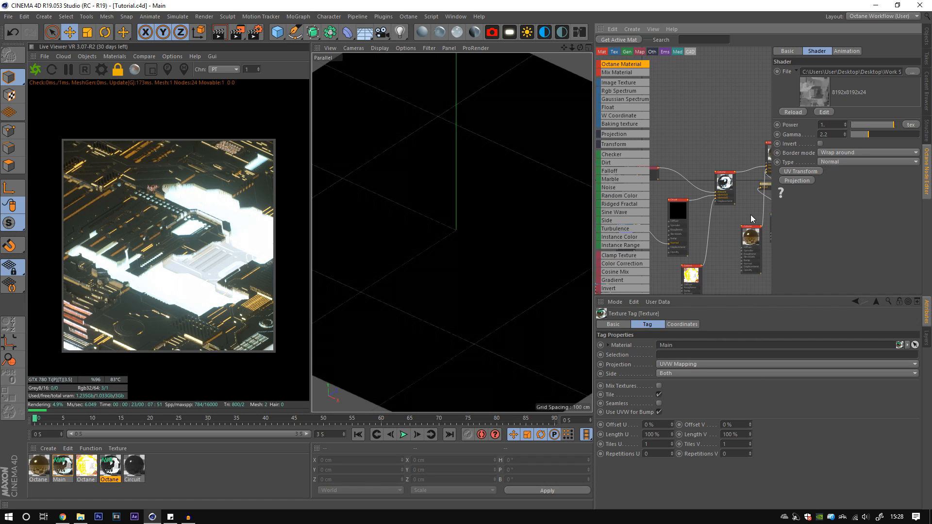
{"action": "left_click", "coordinate": [724, 183]}
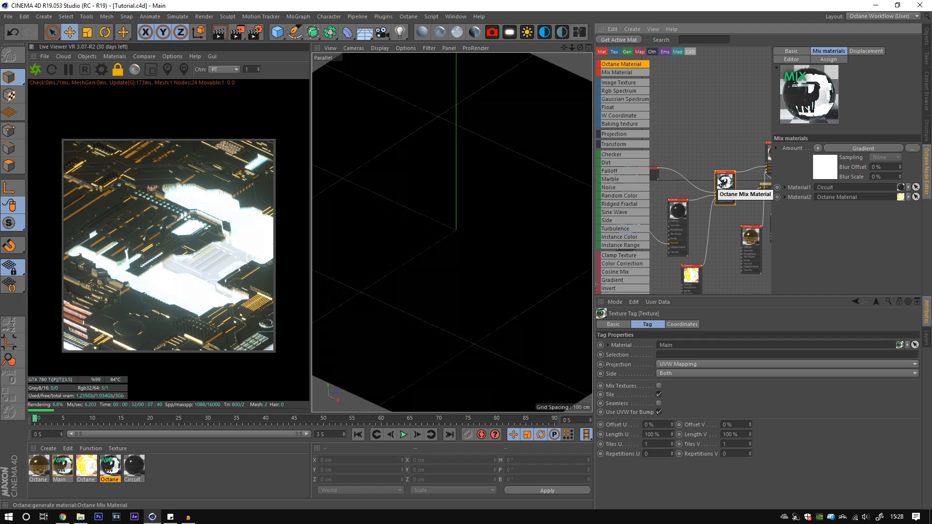
{"action": "middle_click_drag", "start_coordinate": [719, 226], "coordinate": [696, 219]}
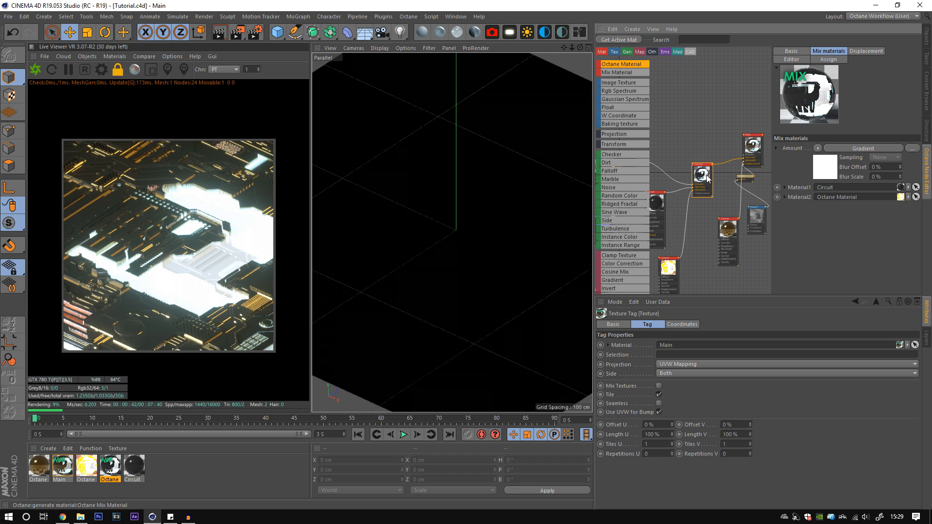
{"action": "left_click_drag", "start_coordinate": [707, 186], "coordinate": [707, 178]}
{"action": "scroll", "coordinate": [717, 174], "scroll_direction": "down", "scroll_amount": 1}
{"action": "mouse_move", "coordinate": [717, 173]}
{"action": "middle_mouse_down"}
{"action": "mouse_move", "coordinate": [707, 193]}
{"action": "mouse_move", "coordinate": [712, 182]}
{"action": "middle_mouse_up"}
{"action": "scroll", "coordinate": [707, 193], "scroll_direction": "up", "scroll_amount": 2}
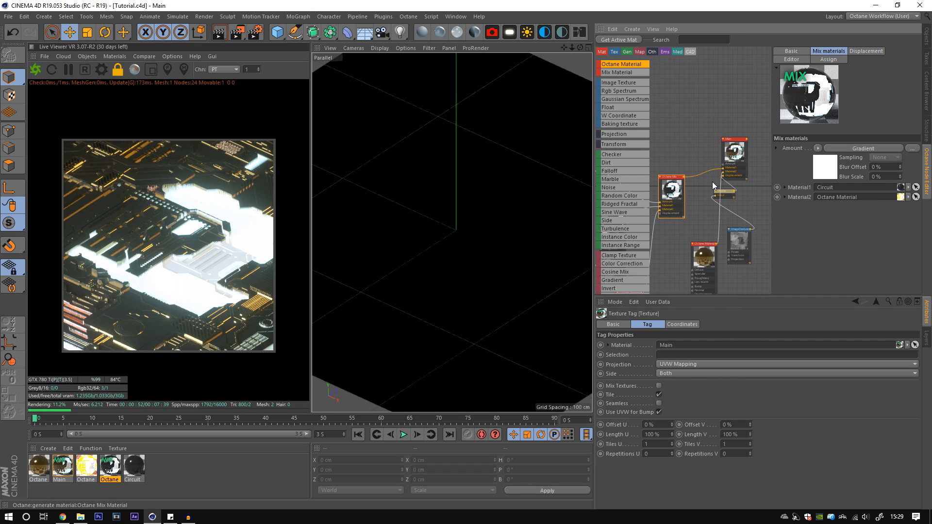
Step: Add an Image Texture node with DGruwier_dirt_08_fingerprints_smudges_white from the Surface Imperfections folder and connect it to Main's Amount input
{"action": "left_click", "coordinate": [613, 82]}
{"action": "middle_click_drag", "start_coordinate": [687, 154], "coordinate": [716, 153]}
{"action": "left_click_drag", "start_coordinate": [755, 127], "coordinate": [684, 124]}
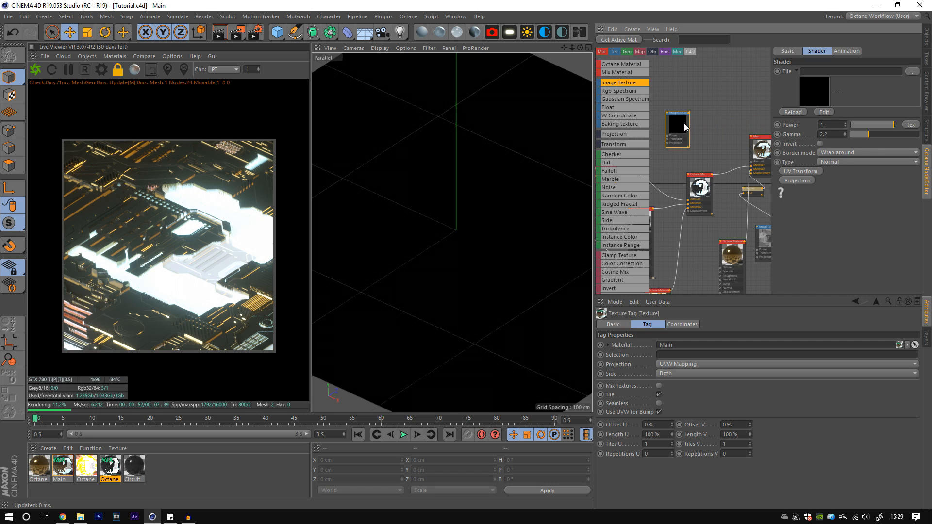
{"action": "left_click", "coordinate": [912, 71]}
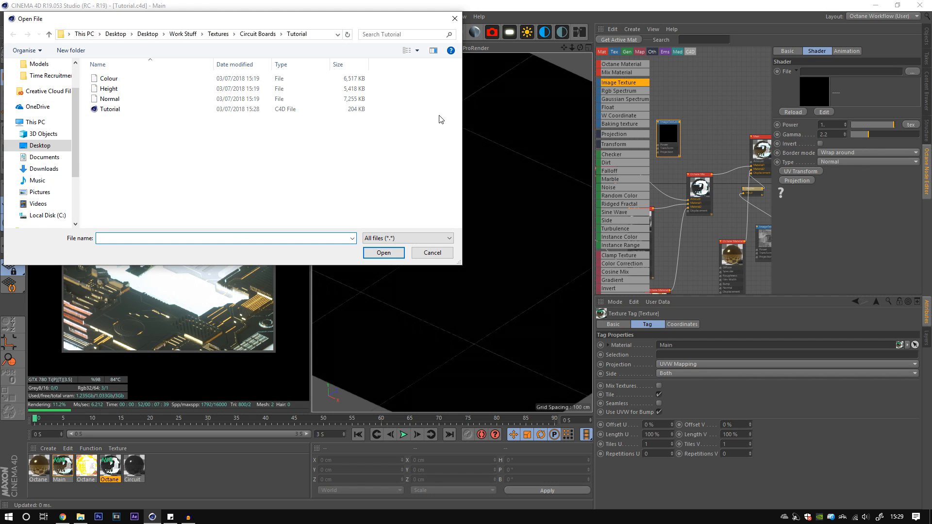
{"action": "left_click", "coordinate": [247, 33]}
{"action": "left_click", "coordinate": [218, 34]}
{"action": "scroll", "coordinate": [152, 146], "scroll_direction": "down", "scroll_amount": 5}
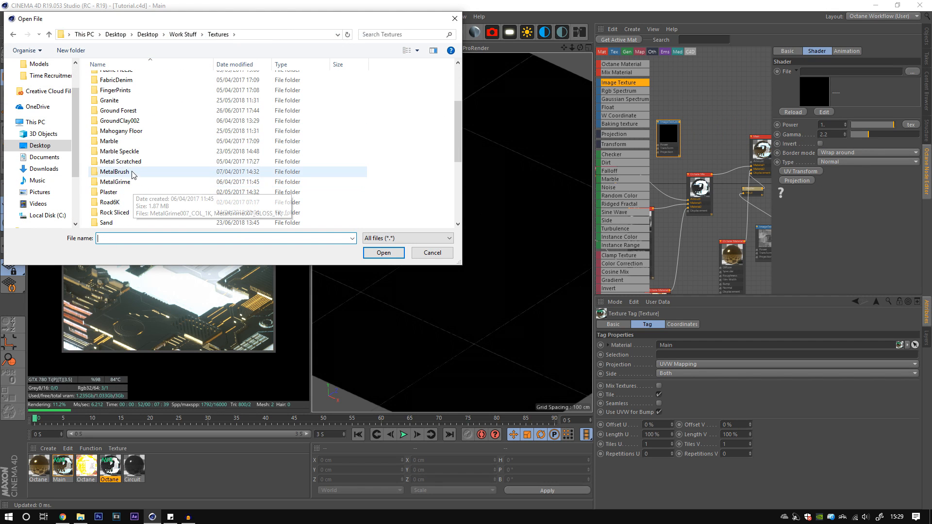
{"action": "double_click", "coordinate": [136, 222]}
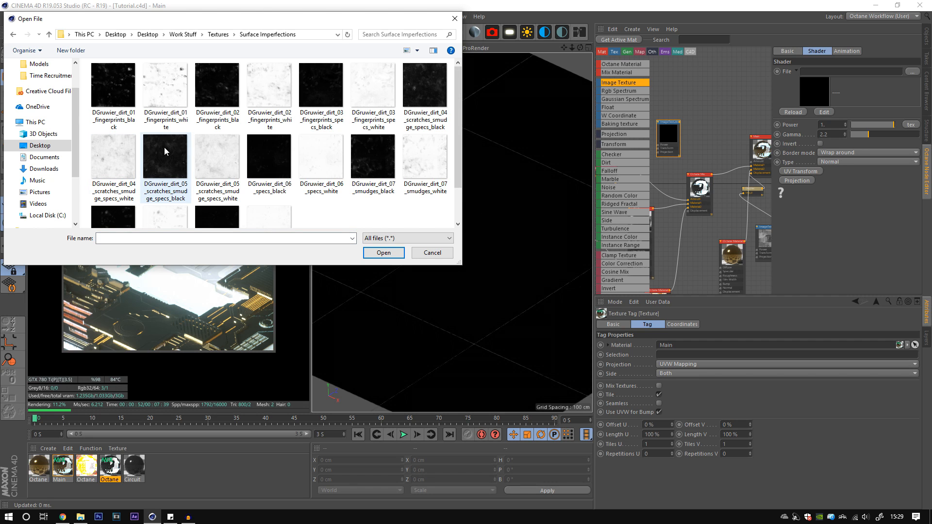
{"action": "scroll", "coordinate": [260, 160], "scroll_direction": "down", "scroll_amount": 1}
{"action": "left_click", "coordinate": [171, 186]}
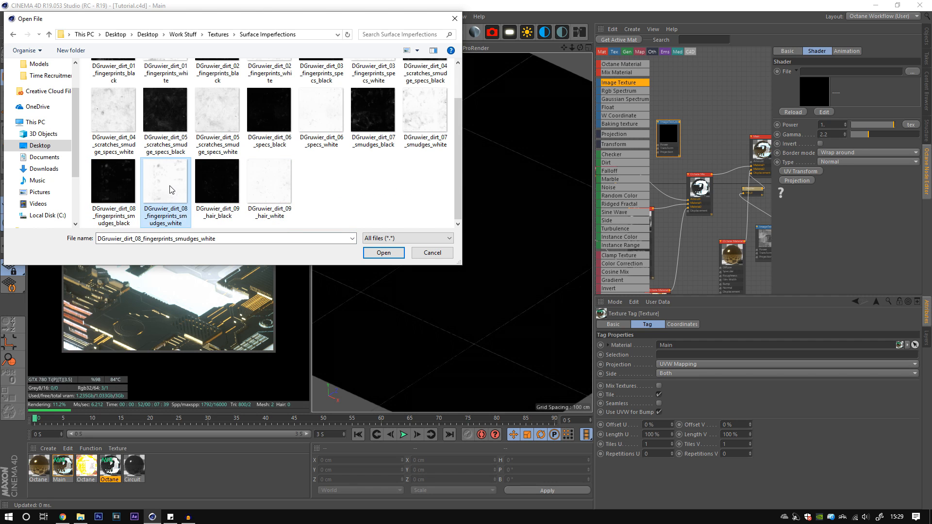
{"action": "left_click", "coordinate": [383, 253]}
{"action": "left_click", "coordinate": [519, 292]}
{"action": "left_click_drag", "start_coordinate": [679, 122], "coordinate": [752, 167]}
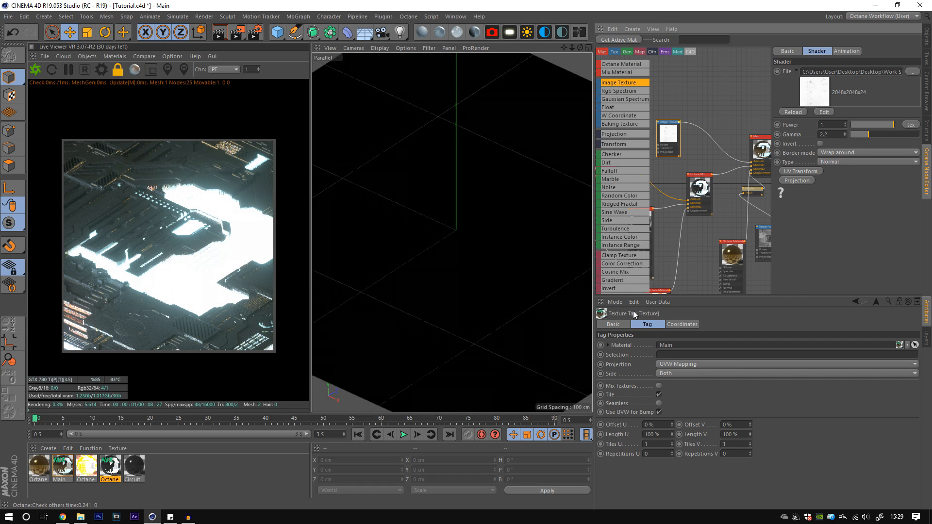
{"action": "left_click_drag", "start_coordinate": [615, 279], "coordinate": [705, 136]}
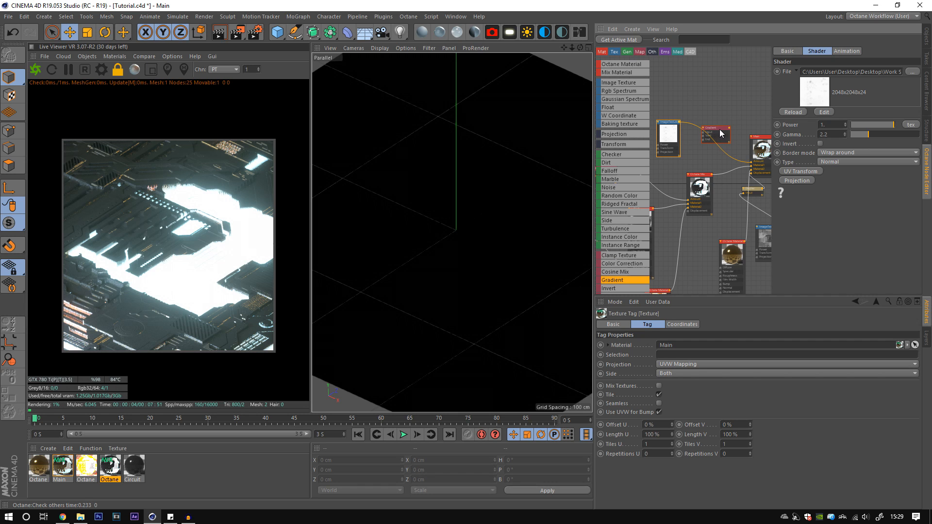
{"action": "left_click", "coordinate": [715, 130]}
{"action": "key", "text": "Delete"}
Step: Insert a Gradient node between the smudge image texture and Main's Amount input
{"action": "left_click_drag", "start_coordinate": [612, 283], "coordinate": [764, 91]}
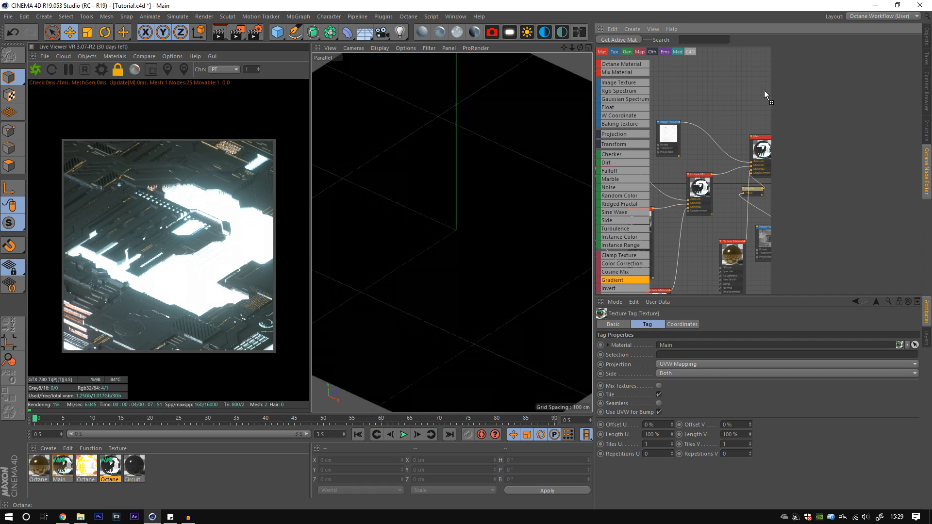
{"action": "left_click_drag", "start_coordinate": [701, 129], "coordinate": [702, 131]}
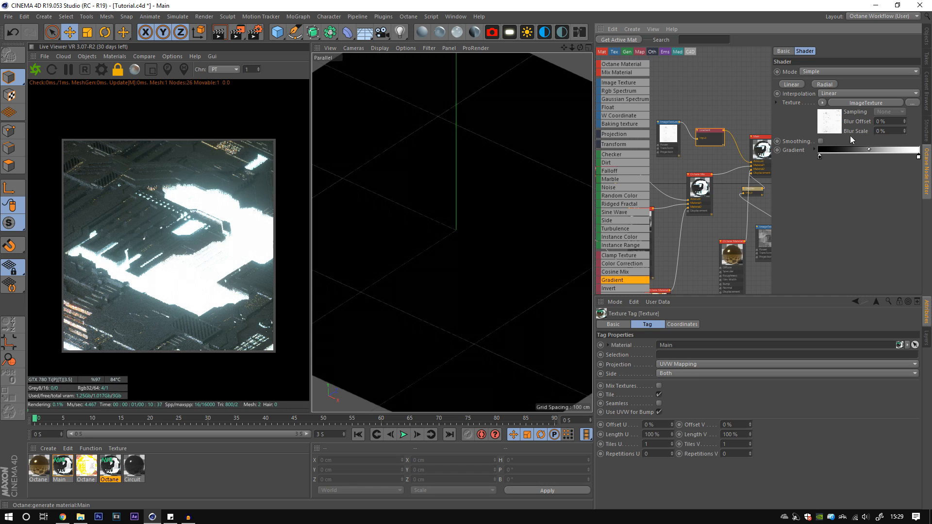
Step: Set the smudge texture's gamma to 8 and move the gradient's black and white knots close together, about three quarters along
{"action": "left_click_drag", "start_coordinate": [918, 157], "coordinate": [832, 154]}
{"action": "left_click", "coordinate": [676, 136]}
{"action": "left_click", "coordinate": [889, 137]}
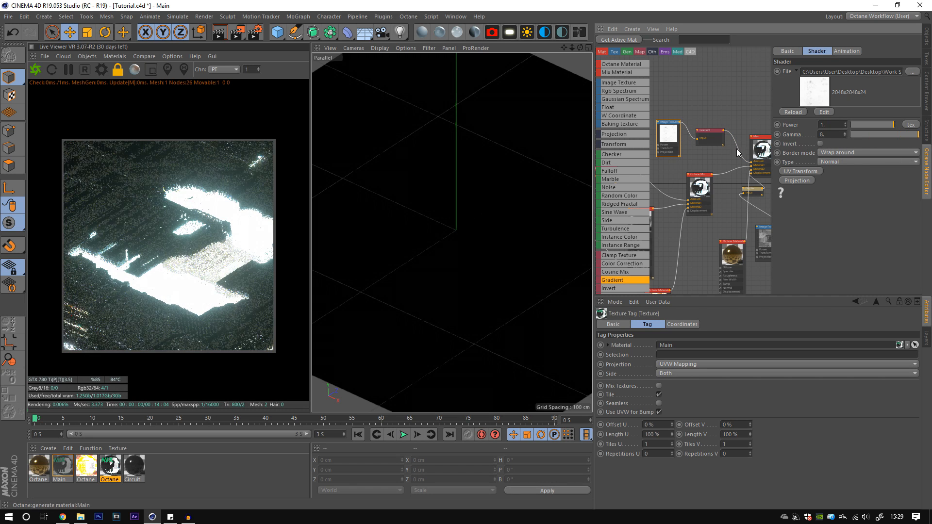
{"action": "left_click", "coordinate": [711, 137]}
{"action": "left_click_drag", "start_coordinate": [833, 156], "coordinate": [895, 156]}
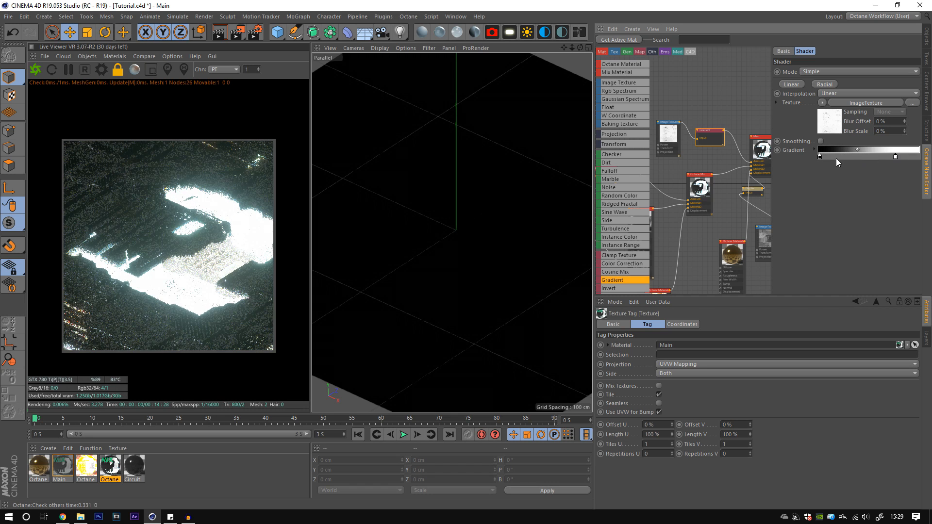
{"action": "left_click_drag", "start_coordinate": [820, 156], "coordinate": [888, 157]}
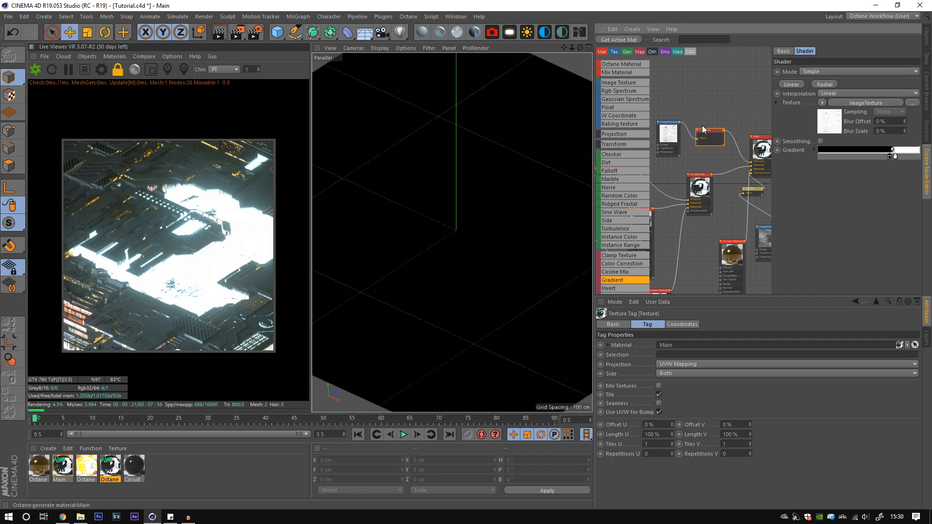
Step: Select the Gradient node together with its image texture and move both farther away from the Main mix material
{"action": "right_click", "coordinate": [709, 142]}
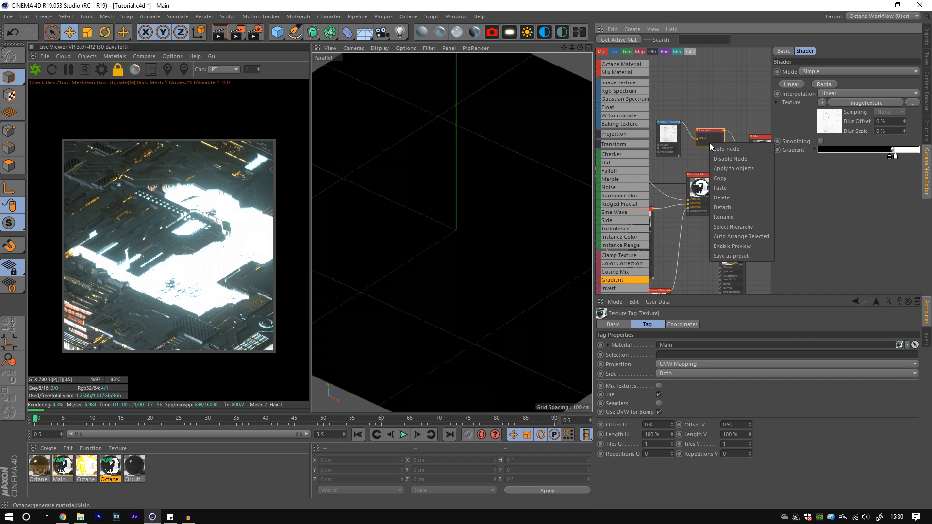
{"action": "left_click", "coordinate": [735, 199]}
{"action": "left_click_drag", "start_coordinate": [709, 139], "coordinate": [693, 120]}
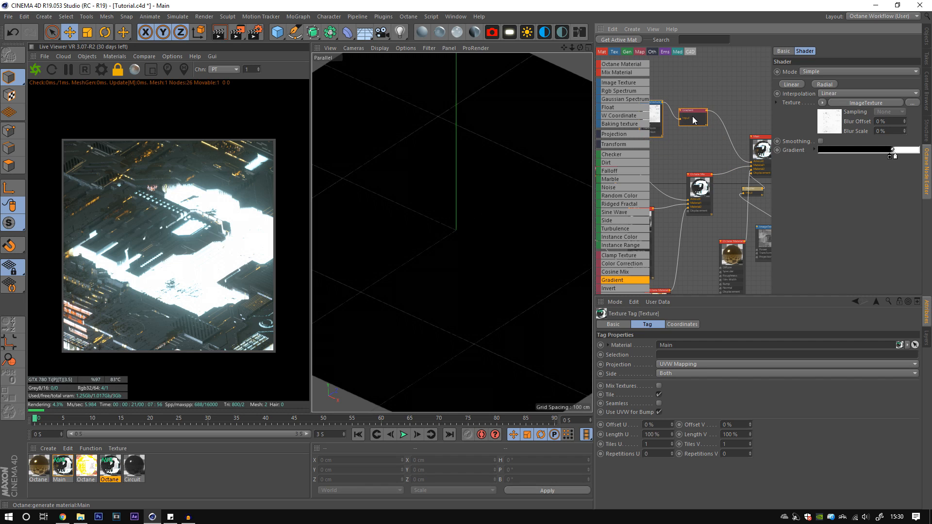
{"action": "left_click", "coordinate": [689, 153]}
Step: Insert a Mix texture node between the Gradient node and Main's Amount input
{"action": "scroll", "coordinate": [689, 153], "scroll_direction": "down", "scroll_amount": 2}
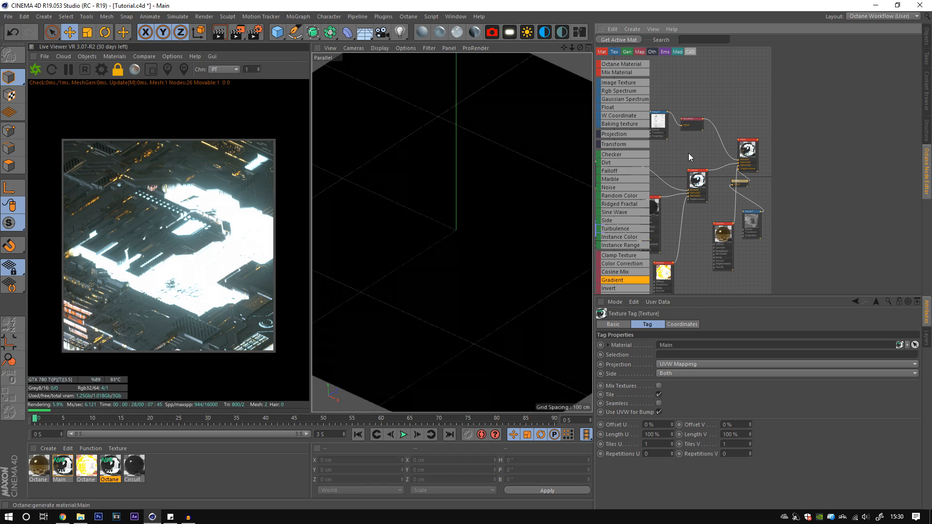
{"action": "middle_click_drag", "start_coordinate": [688, 152], "coordinate": [717, 158]}
{"action": "scroll", "coordinate": [705, 155], "scroll_direction": "down", "scroll_amount": 1}
{"action": "scroll", "coordinate": [699, 183], "scroll_direction": "up", "scroll_amount": 1}
{"action": "scroll", "coordinate": [700, 183], "scroll_direction": "up", "scroll_amount": 1}
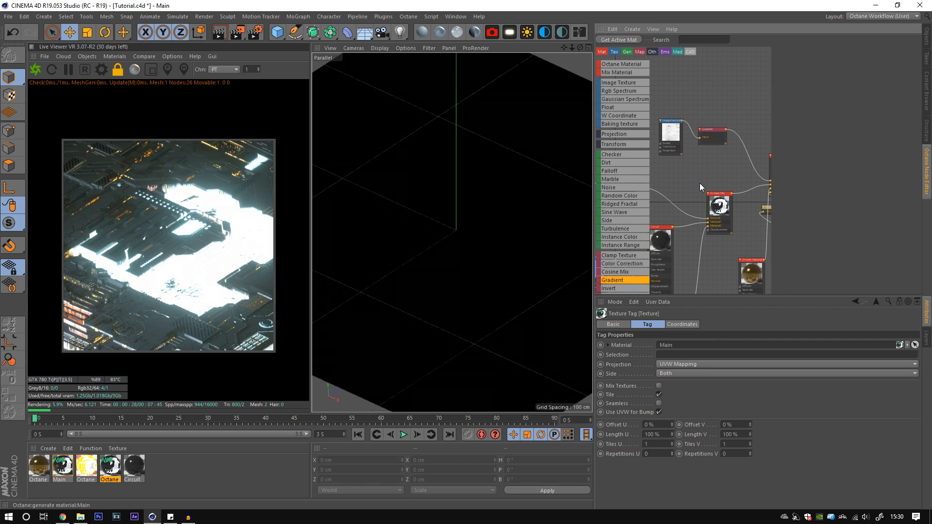
{"action": "mouse_move", "coordinate": [700, 179]}
{"action": "middle_mouse_down"}
{"action": "mouse_move", "coordinate": [736, 179]}
{"action": "mouse_move", "coordinate": [697, 193]}
{"action": "middle_mouse_up"}
{"action": "left_click", "coordinate": [658, 146]}
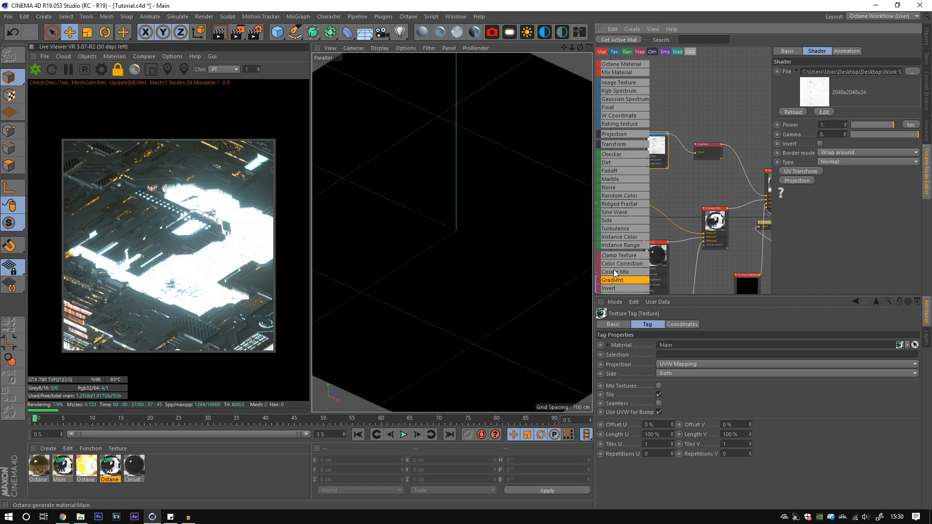
{"action": "scroll", "coordinate": [611, 278], "scroll_direction": "down", "scroll_amount": 1}
{"action": "left_click_drag", "start_coordinate": [610, 278], "coordinate": [736, 180]}
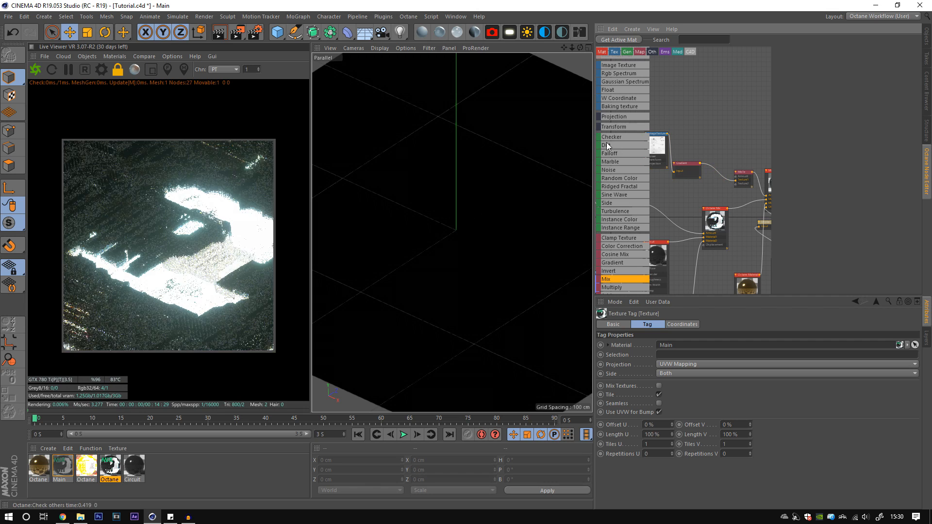
Step: Add a Dirt node below the Gradient node and connect it to the new Mix texture node
{"action": "mouse_move", "coordinate": [607, 143]}
{"action": "left_mouse_down"}
{"action": "mouse_move", "coordinate": [690, 190]}
{"action": "mouse_move", "coordinate": [736, 176]}
{"action": "left_mouse_up"}
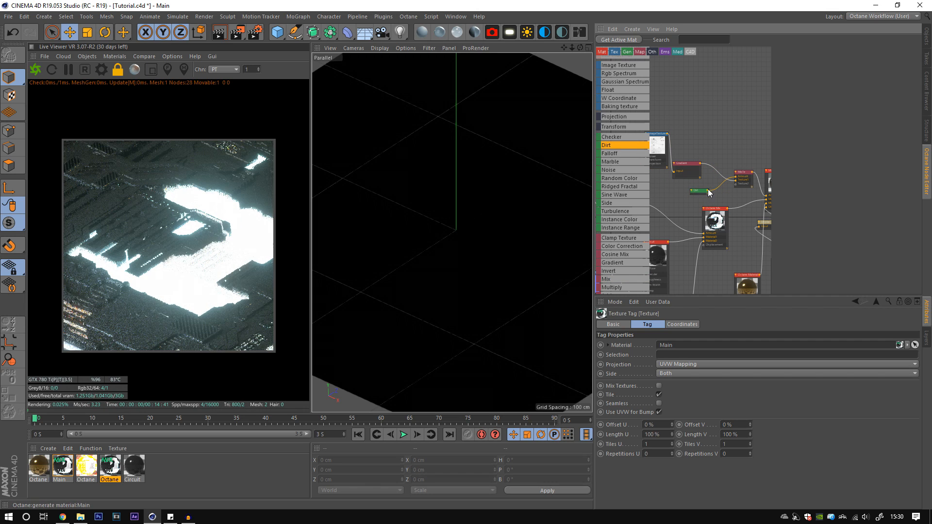
{"action": "left_click_drag", "start_coordinate": [708, 190], "coordinate": [741, 189]}
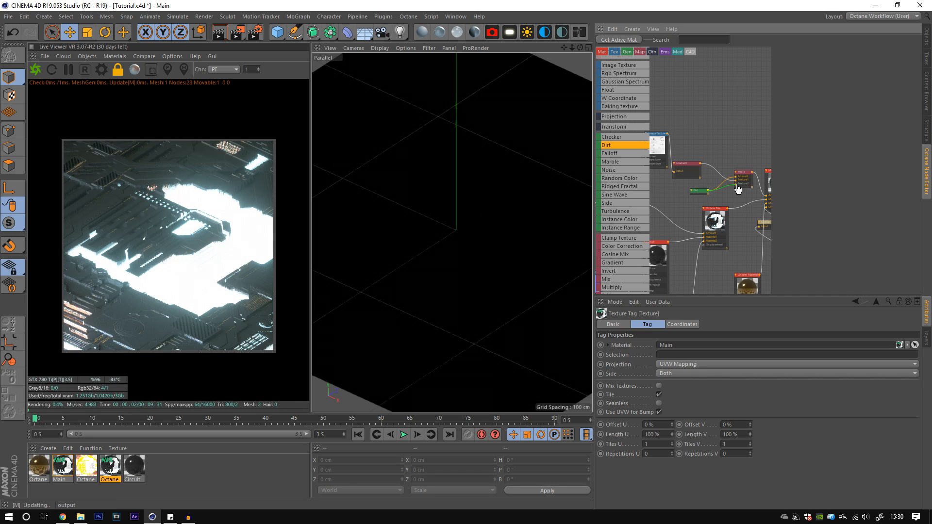
{"action": "left_click_drag", "start_coordinate": [695, 191], "coordinate": [684, 190]}
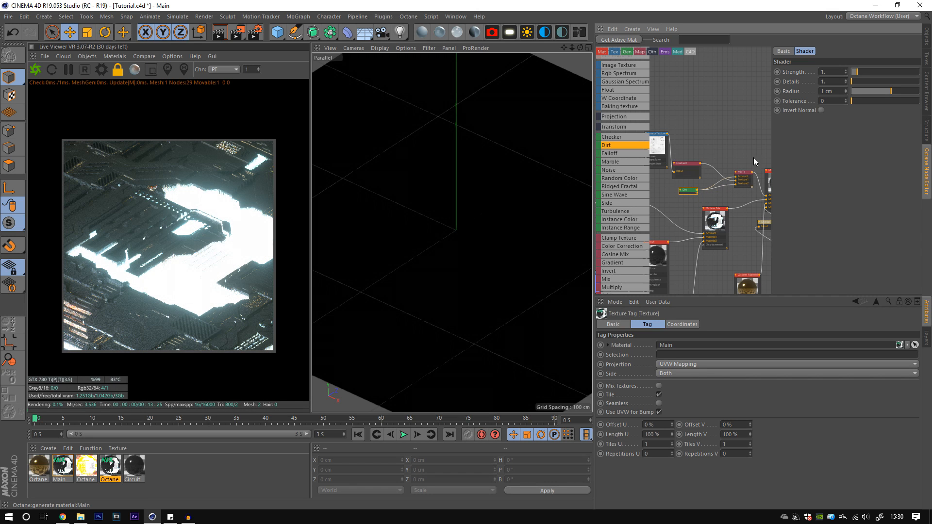
Step: Set the Dirt node's strength to about 9.2, details to about 24, radius to about 25.5 cm and tolerance to about 0.009
{"action": "left_click_drag", "start_coordinate": [865, 73], "coordinate": [890, 92]}
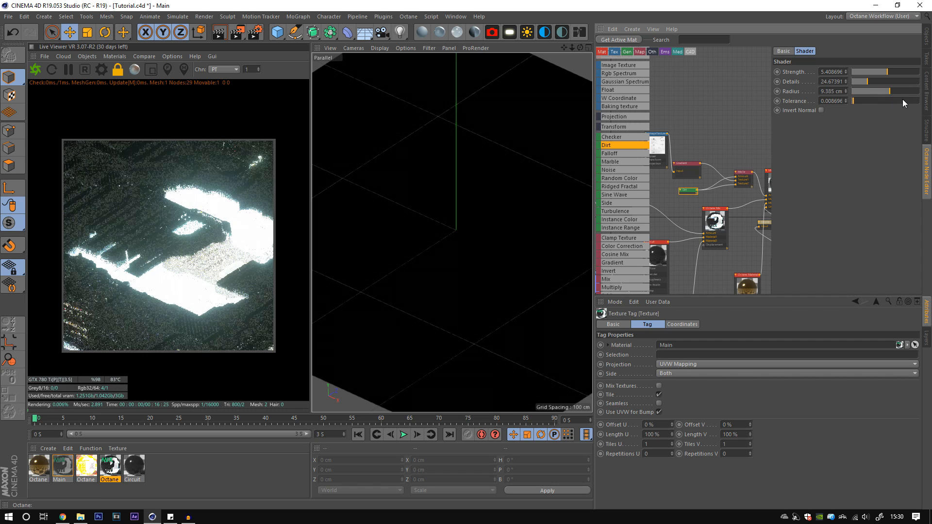
{"action": "left_click", "coordinate": [904, 92]}
{"action": "left_click", "coordinate": [910, 71]}
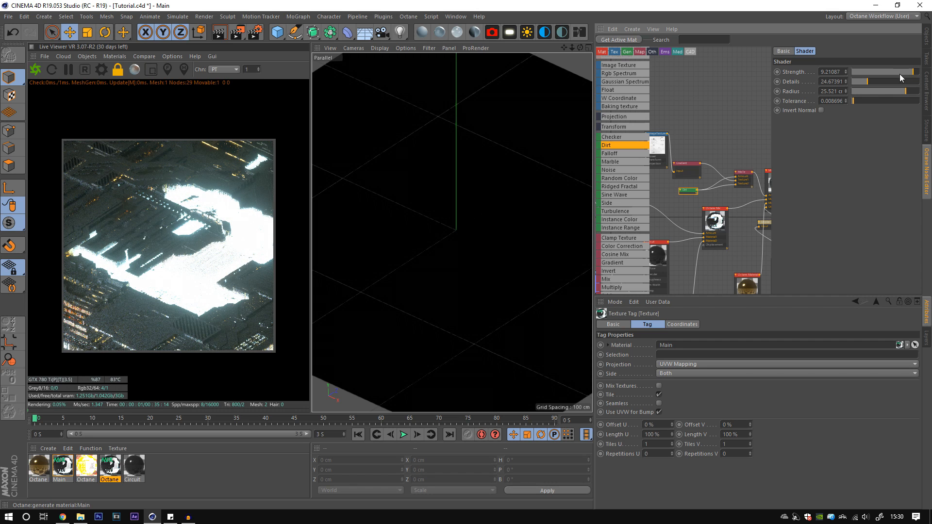
{"action": "left_click", "coordinate": [876, 82]}
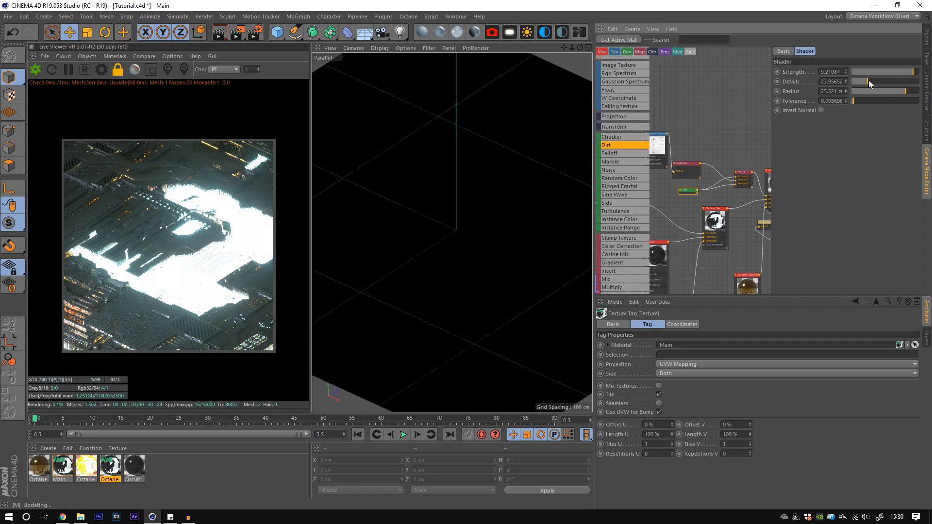
Step: Enable Invert Normal on the Dirt node and set strength to about 6.8, details to about 23.2 and radius to about 20.4 cm
{"action": "left_click", "coordinate": [820, 111]}
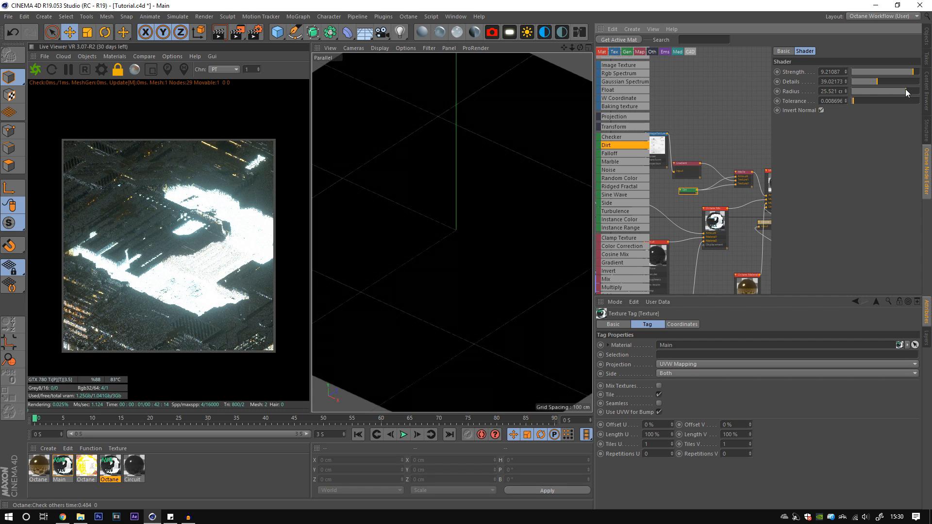
{"action": "left_click_drag", "start_coordinate": [904, 91], "coordinate": [896, 72]}
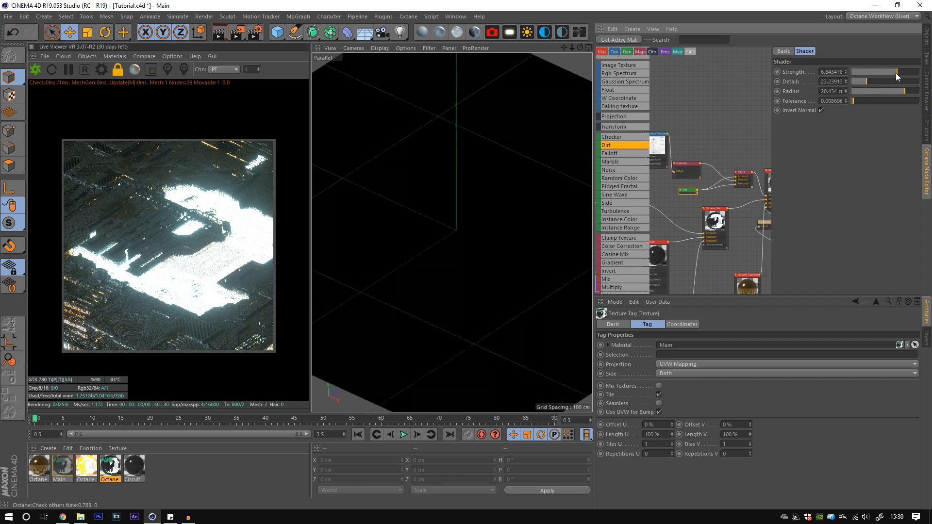
Step: Rewire the Mix texture so the Gradient feeds Texture2 and the Dirt node feeds Amount and Texture1
{"action": "left_click", "coordinate": [724, 188]}
{"action": "left_click", "coordinate": [712, 182]}
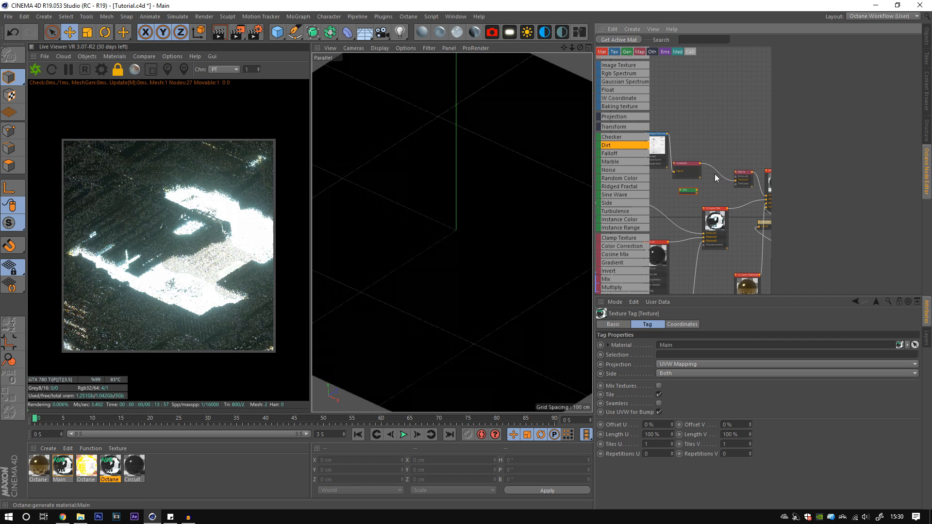
{"action": "left_click", "coordinate": [709, 167]}
{"action": "left_click_drag", "start_coordinate": [699, 163], "coordinate": [735, 177]}
{"action": "scroll", "coordinate": [727, 181], "scroll_direction": "up", "scroll_amount": 3}
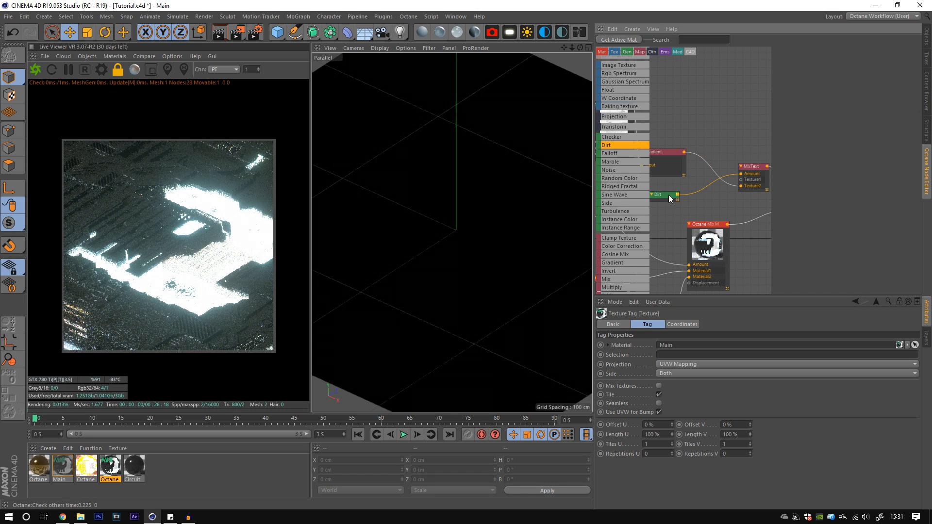
{"action": "mouse_move", "coordinate": [677, 194]}
{"action": "left_mouse_down"}
{"action": "mouse_move", "coordinate": [740, 179]}
{"action": "mouse_move", "coordinate": [678, 193]}
{"action": "left_mouse_up"}
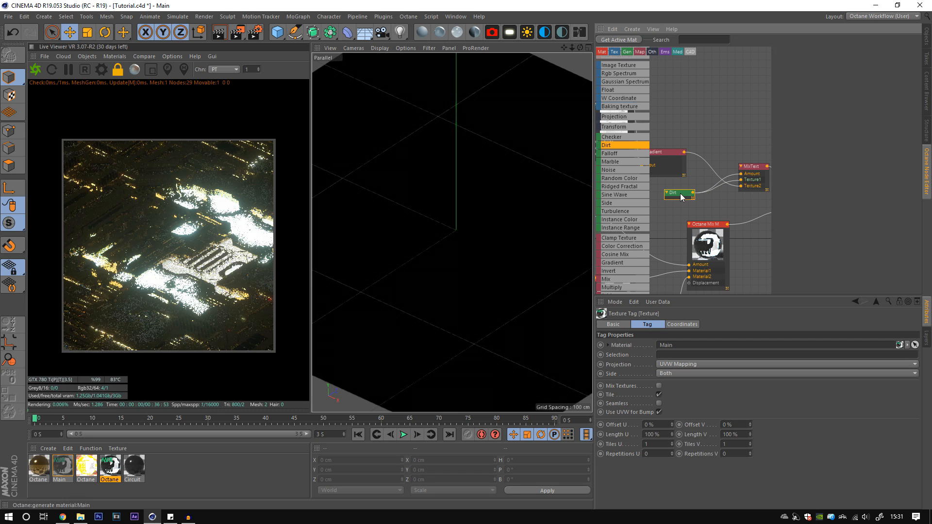
Step: Set the Dirt node's radius to about 2 cm and its details to about 10.3
{"action": "mouse_move", "coordinate": [904, 91]}
{"action": "left_mouse_down"}
{"action": "mouse_move", "coordinate": [880, 91]}
{"action": "mouse_move", "coordinate": [892, 91]}
{"action": "left_mouse_up"}
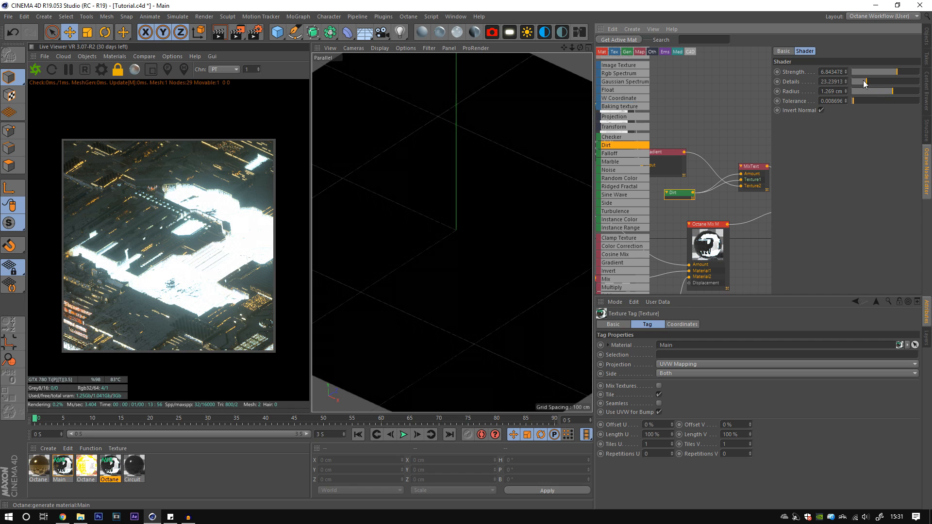
{"action": "left_click_drag", "start_coordinate": [866, 82], "coordinate": [891, 91]}
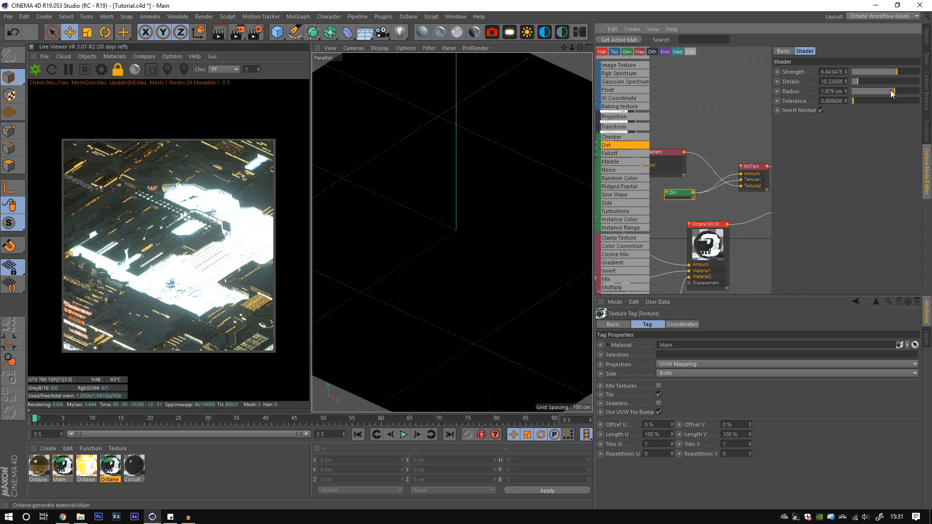
Step: Set the roughness float of the gold film-coated glossy material to about 0.047
{"action": "scroll", "coordinate": [753, 191], "scroll_direction": "down", "scroll_amount": 3}
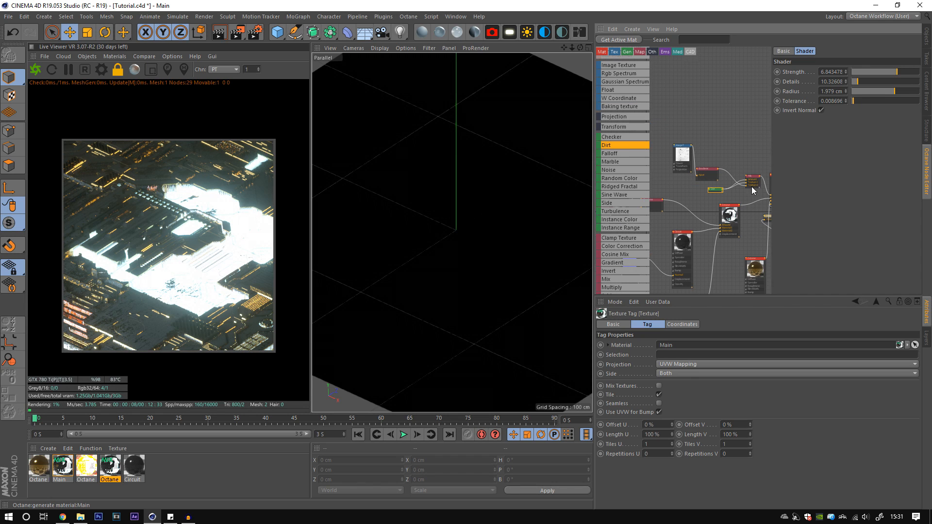
{"action": "middle_click_drag", "start_coordinate": [743, 227], "coordinate": [698, 175]}
{"action": "left_click", "coordinate": [712, 226]}
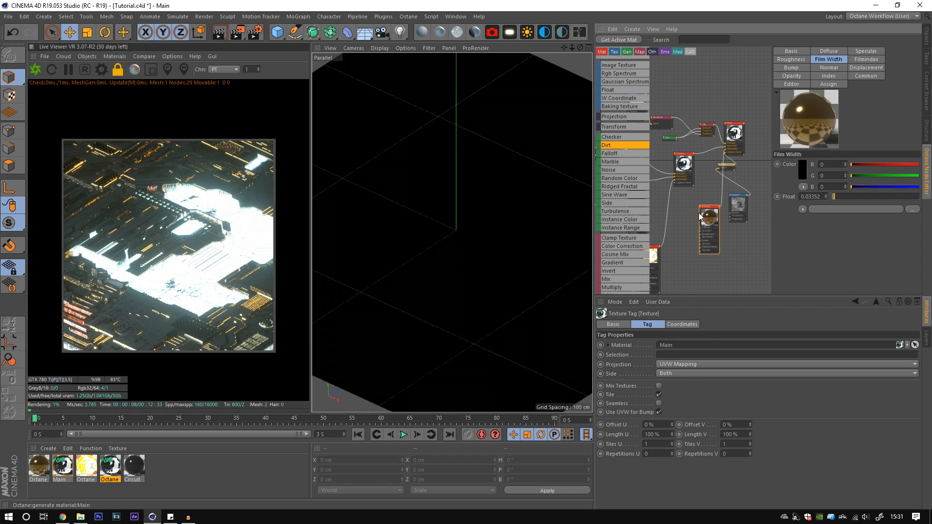
{"action": "middle_click_drag", "start_coordinate": [690, 214], "coordinate": [690, 194]}
{"action": "left_click", "coordinate": [791, 59]}
{"action": "left_click", "coordinate": [841, 199]}
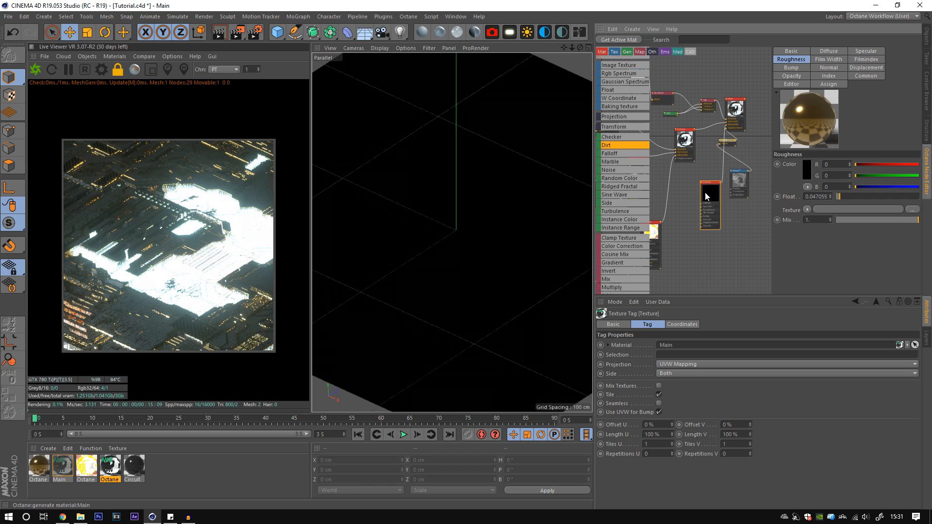
Step: Set the roughness float of the dark glossy Circuit material to 0.07
{"action": "middle_click_drag", "start_coordinate": [693, 184], "coordinate": [801, 175]}
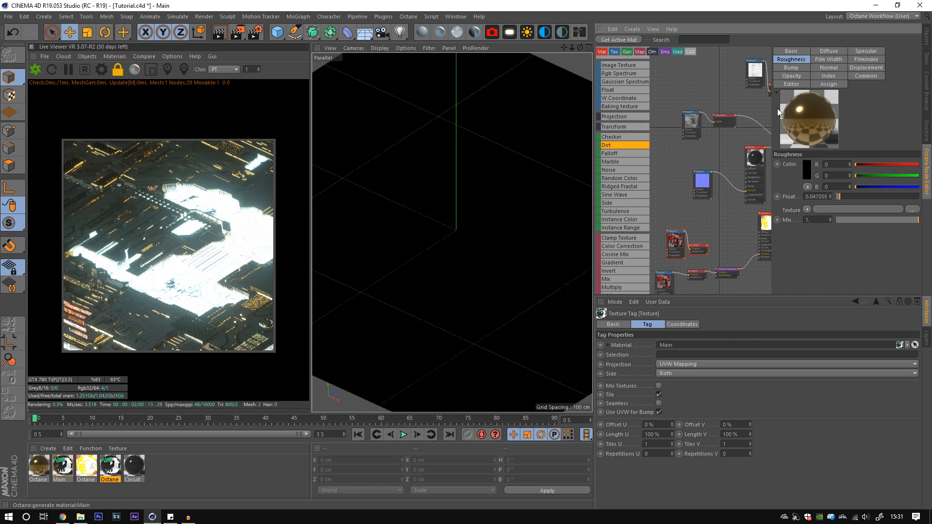
{"action": "left_click", "coordinate": [755, 86]}
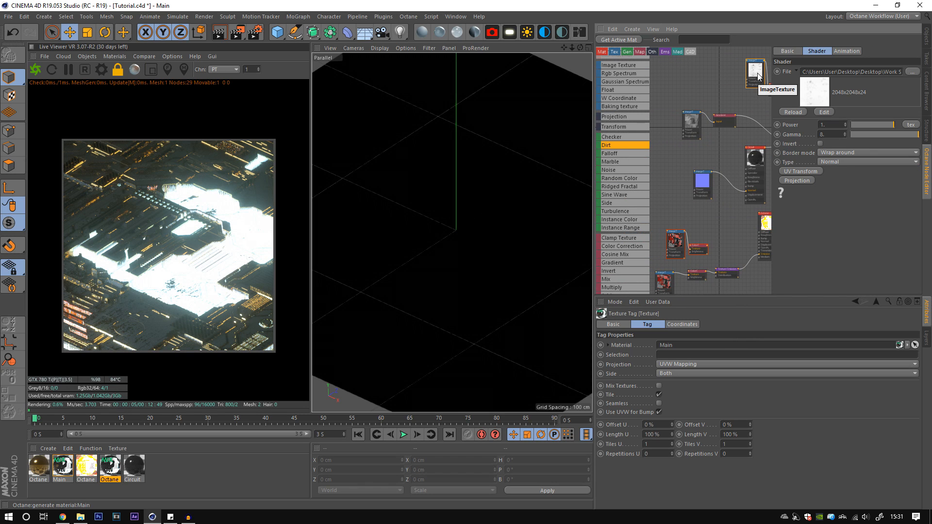
{"action": "middle_click_drag", "start_coordinate": [743, 156], "coordinate": [720, 145]}
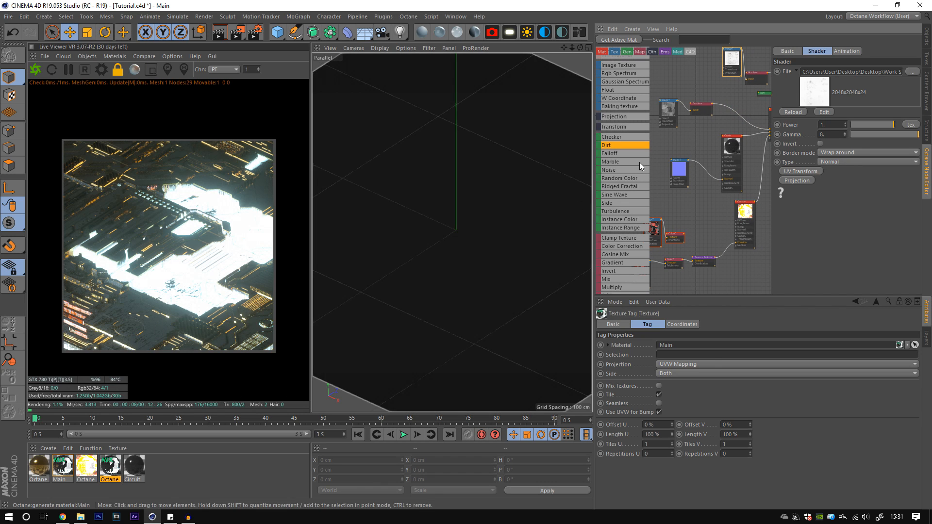
{"action": "left_click", "coordinate": [730, 150]}
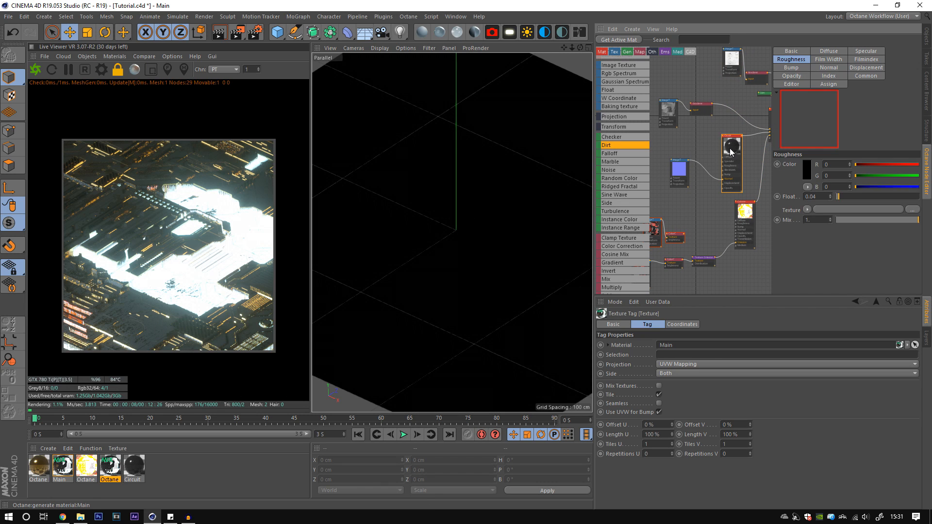
{"action": "left_click", "coordinate": [830, 194]}
{"action": "left_click", "coordinate": [830, 193]}
{"action": "left_click", "coordinate": [830, 193]}
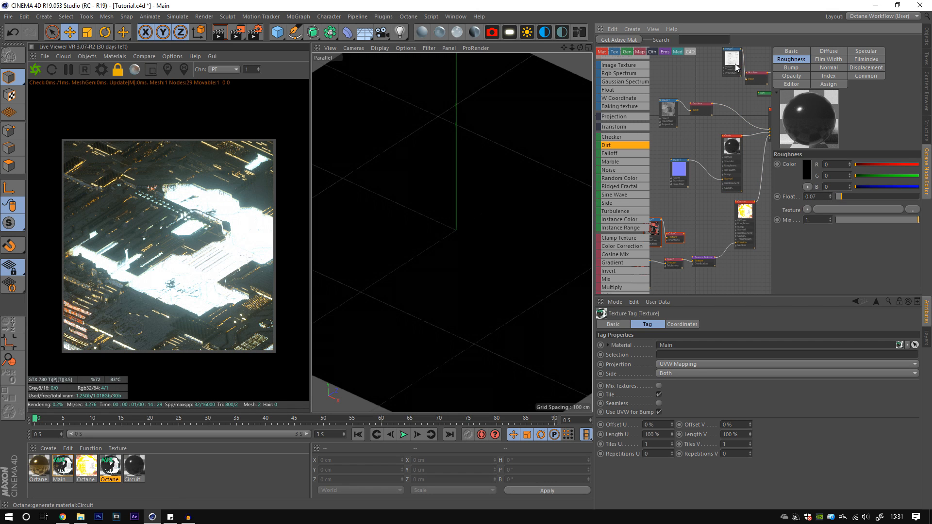
Step: Duplicate the white smudge image texture near the Circuit material and load DGruwier_dirt_02_fingerprints_white into the copy
{"action": "left_click_drag", "start_coordinate": [733, 63], "coordinate": [657, 140], "text": "ctrl"}
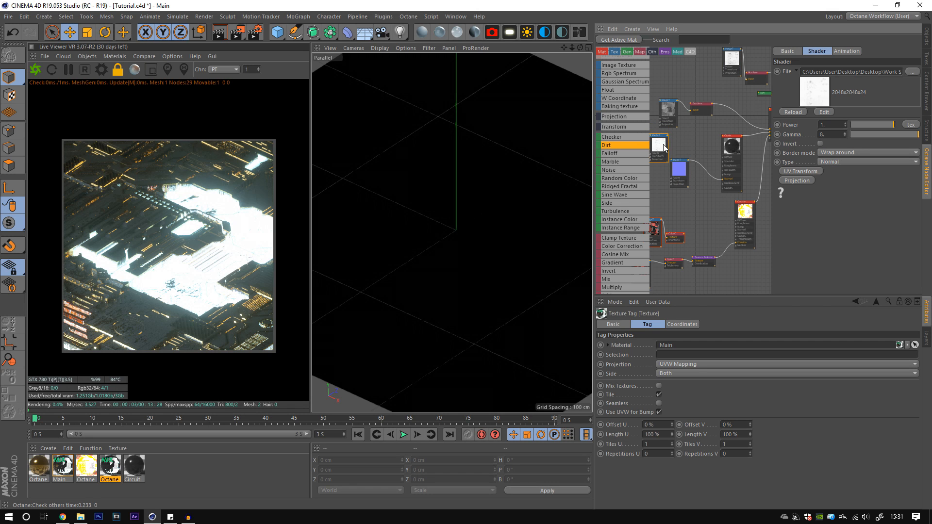
{"action": "left_click", "coordinate": [912, 72]}
{"action": "left_click", "coordinate": [269, 85]}
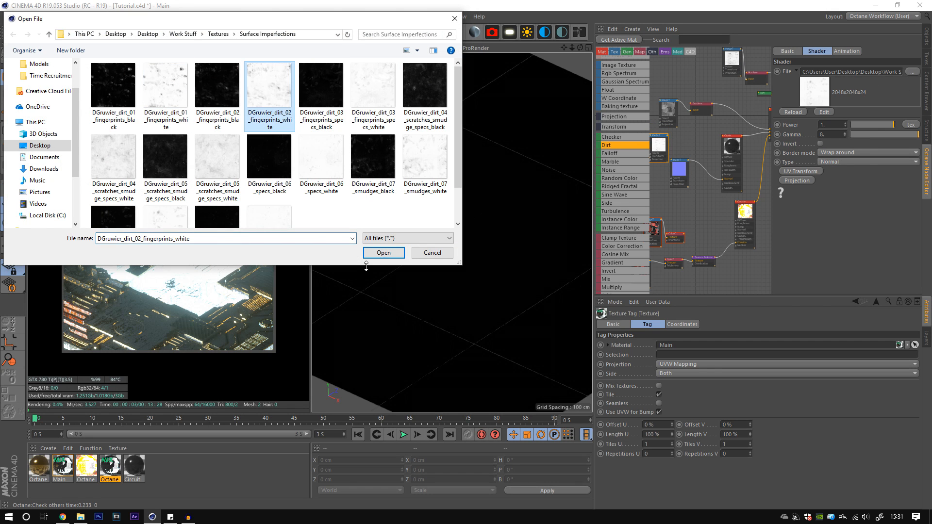
{"action": "left_click", "coordinate": [374, 255]}
{"action": "left_click", "coordinate": [519, 293]}
{"action": "scroll", "coordinate": [680, 137], "scroll_direction": "up", "scroll_amount": 1}
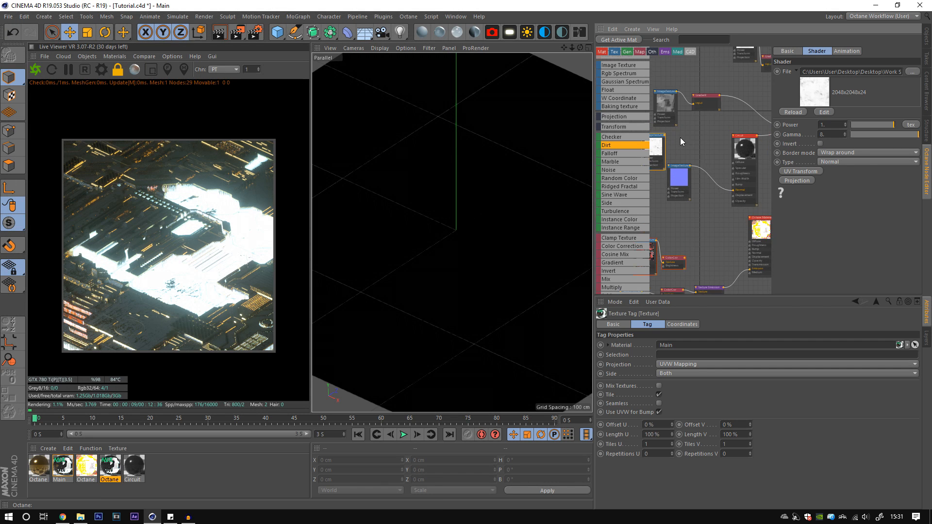
Step: Connect the fingerprints texture to the Circuit material's Roughness input and insert a Gradient node between them
{"action": "left_click_drag", "start_coordinate": [664, 136], "coordinate": [743, 172]}
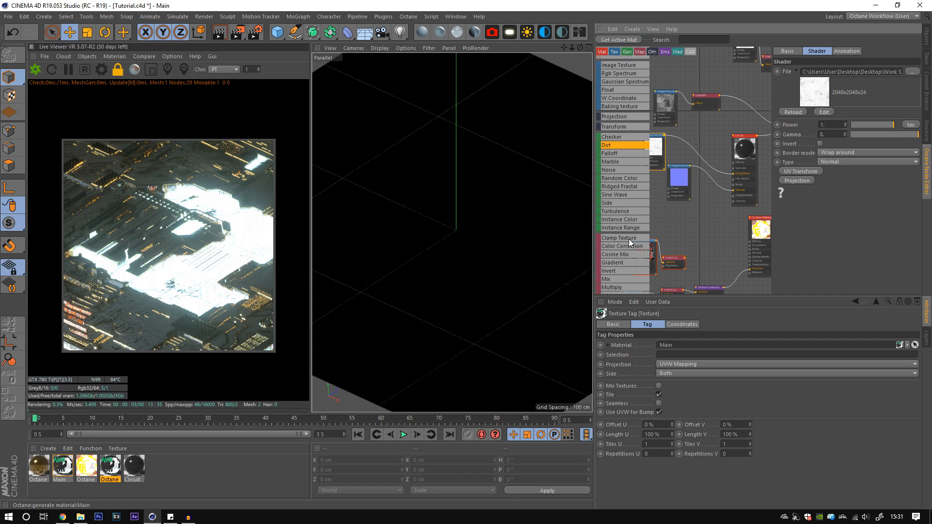
{"action": "left_click", "coordinate": [625, 263]}
{"action": "left_click", "coordinate": [690, 145]}
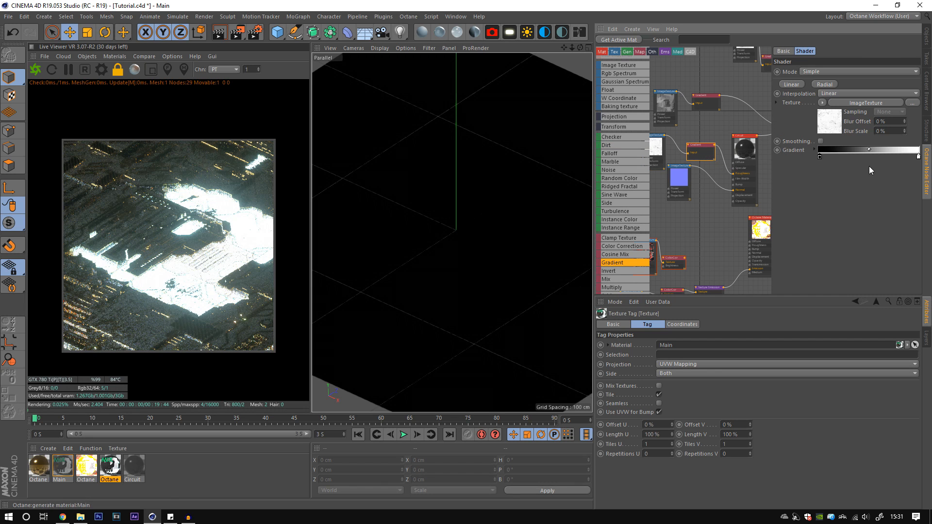
Step: Move the roughness Gradient's black and white knots close together at about one fifth of the ramp and save the scene
{"action": "left_click_drag", "start_coordinate": [820, 157], "coordinate": [906, 157]}
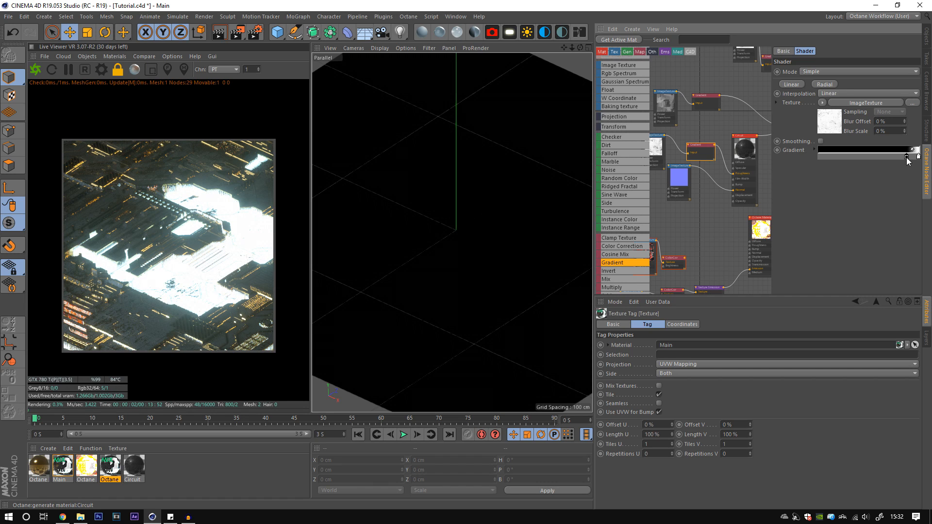
{"action": "left_click_drag", "start_coordinate": [906, 158], "coordinate": [897, 156]}
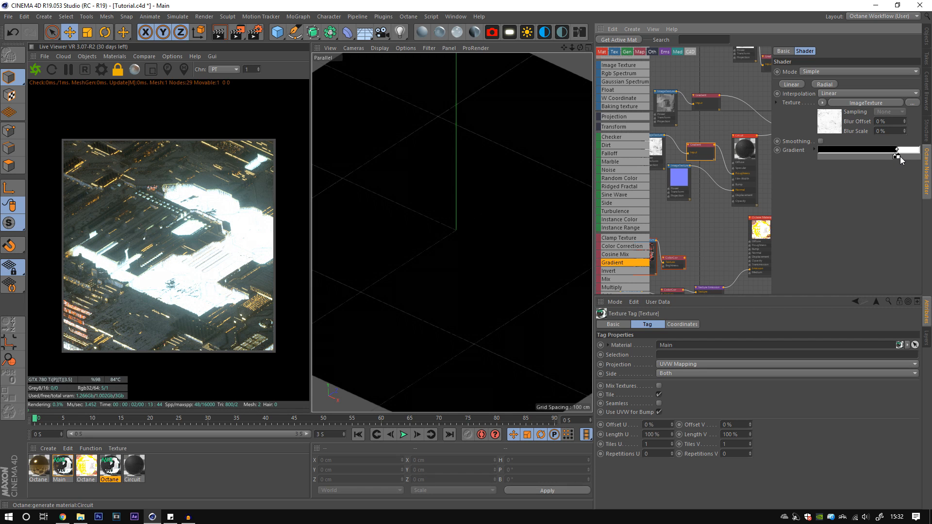
{"action": "left_click_drag", "start_coordinate": [900, 156], "coordinate": [861, 158]}
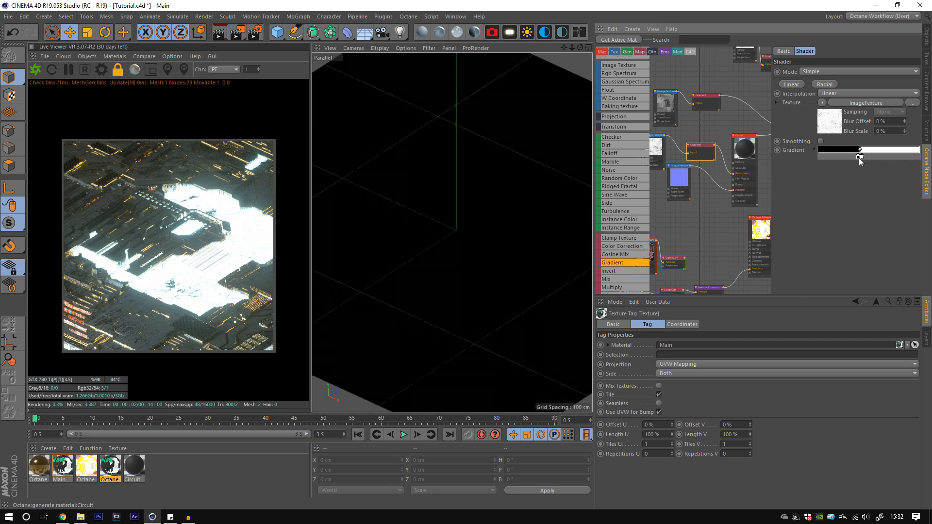
{"action": "left_click_drag", "start_coordinate": [859, 159], "coordinate": [840, 160]}
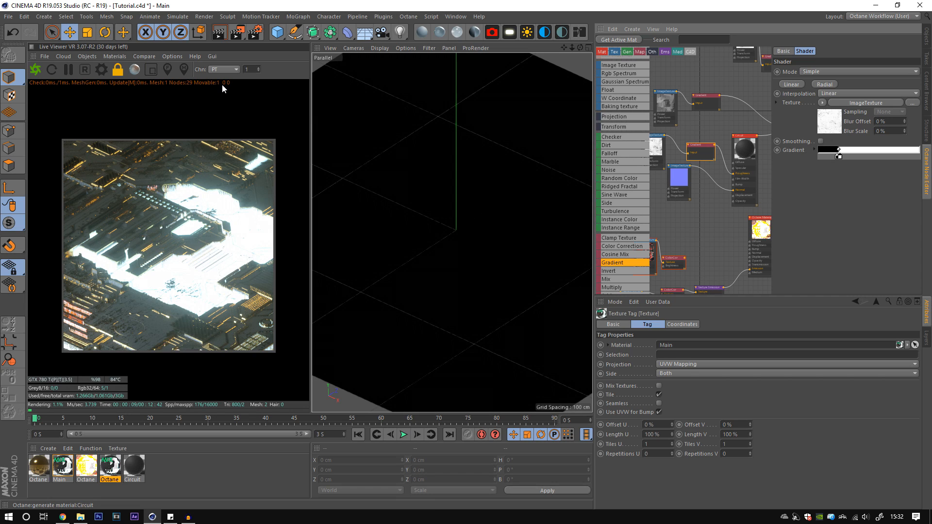
{"action": "key", "text": "ctrl+s"}
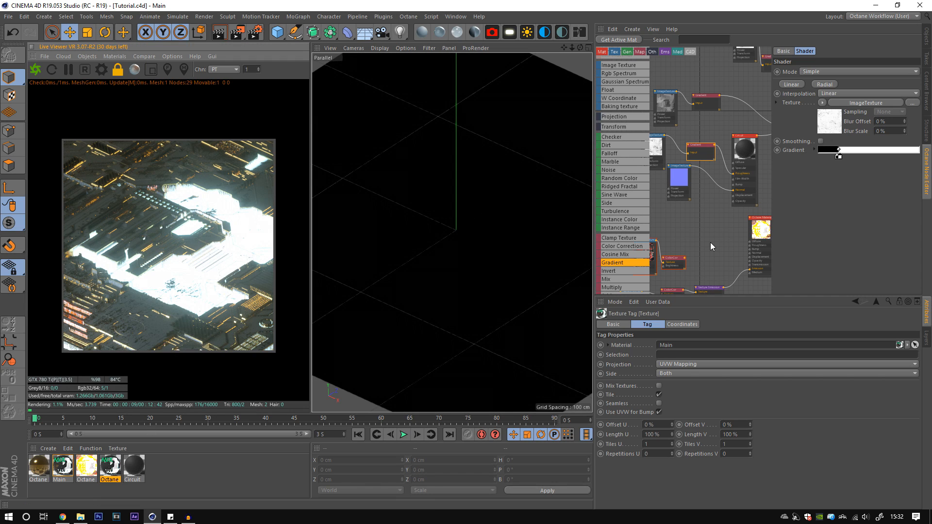
Step: Connect the unused upper Color Correction node to the emissive material's Diffuse input
{"action": "scroll", "coordinate": [710, 242], "scroll_direction": "down", "scroll_amount": 2}
{"action": "middle_click_drag", "start_coordinate": [709, 250], "coordinate": [709, 197]}
{"action": "left_click", "coordinate": [667, 240]}
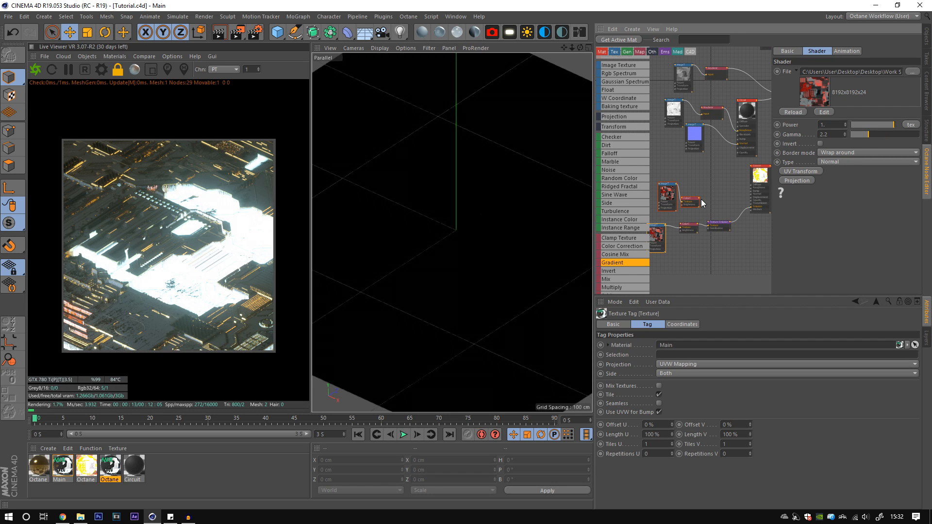
{"action": "left_click_drag", "start_coordinate": [700, 199], "coordinate": [752, 187]}
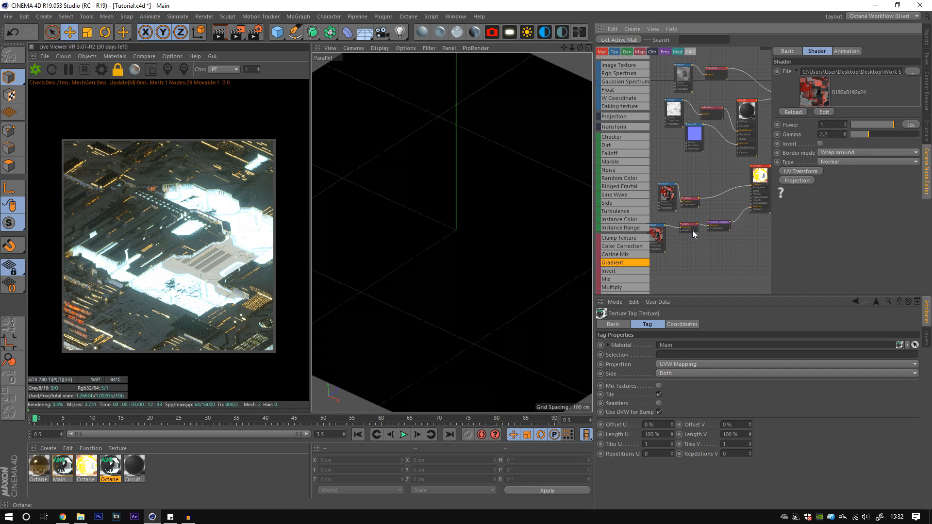
Step: Set the hue to about -0.399 on the emission's Color Correction node and copy that value to the upper Color Correction node
{"action": "left_click", "coordinate": [692, 230]}
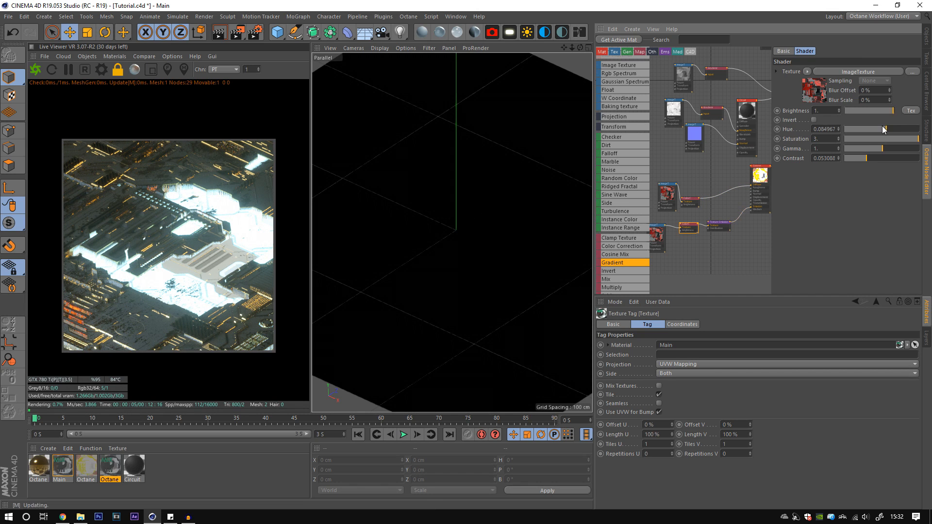
{"action": "left_click_drag", "start_coordinate": [883, 129], "coordinate": [866, 129]}
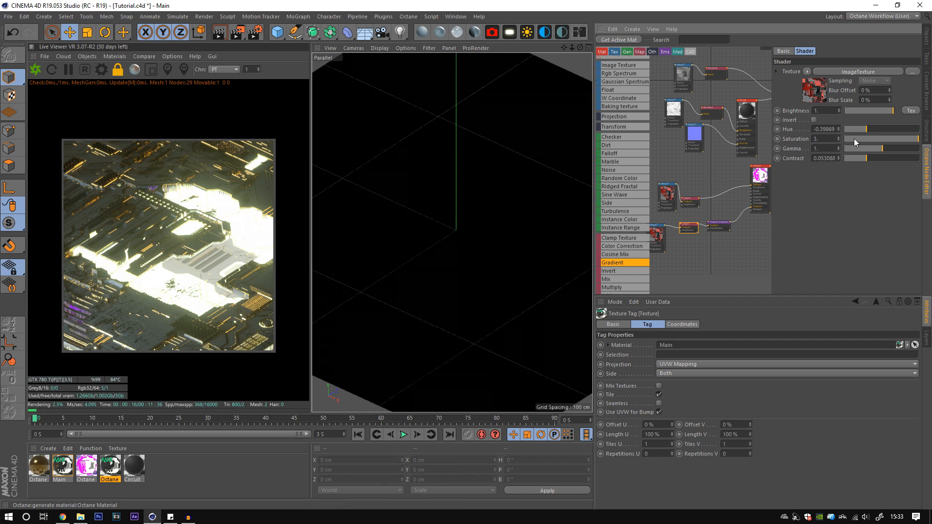
{"action": "left_click", "coordinate": [815, 129]}
{"action": "left_click", "coordinate": [692, 203]}
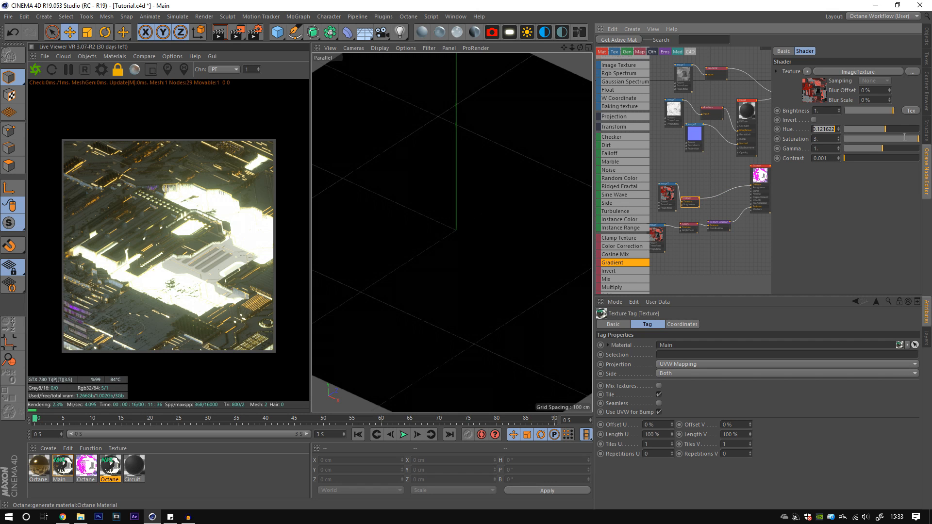
{"action": "left_click", "coordinate": [853, 211]}
Step: Add an Rgb Spectrum node below the lower Color Correction node and connect it to the Texture Emission's Distribution input
{"action": "middle_click_drag", "start_coordinate": [672, 237], "coordinate": [682, 222]}
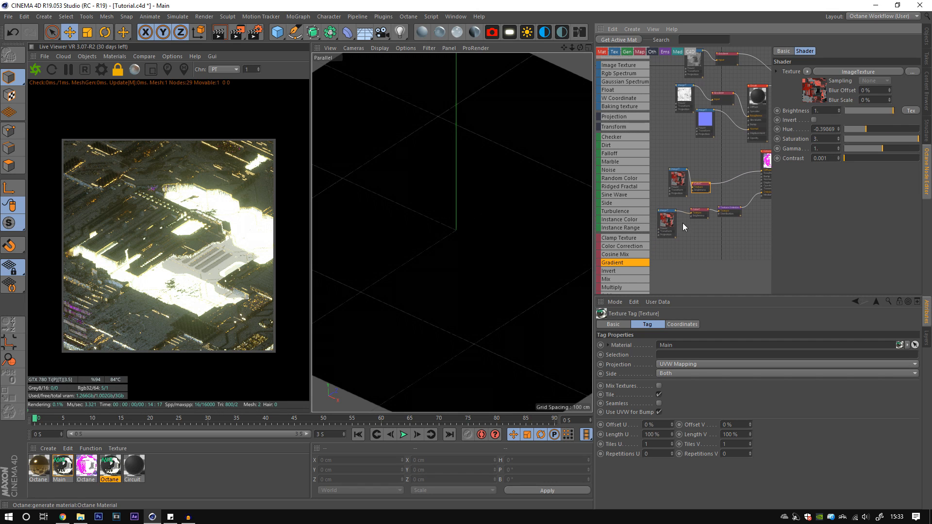
{"action": "scroll", "coordinate": [619, 97], "scroll_direction": "up", "scroll_amount": 2}
{"action": "left_click_drag", "start_coordinate": [619, 91], "coordinate": [730, 191]}
{"action": "scroll", "coordinate": [707, 235], "scroll_direction": "up", "scroll_amount": 3}
{"action": "left_click_drag", "start_coordinate": [704, 235], "coordinate": [694, 234]}
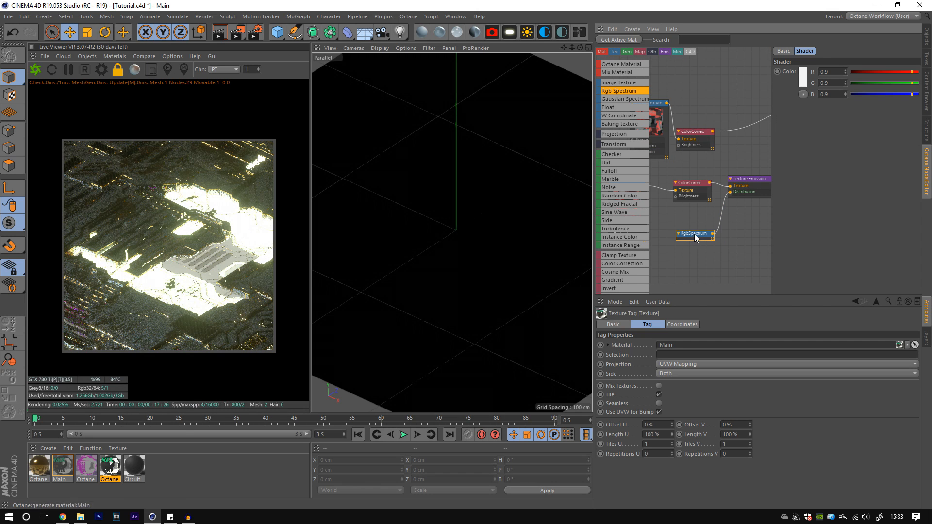
Step: Set the Rgb Spectrum colour to a golden yellow of about R 0.604, G 0.391, B 0.088, with hue 42° and value 80%
{"action": "left_click", "coordinate": [802, 79]}
{"action": "left_click", "coordinate": [778, 81]}
{"action": "left_click_drag", "start_coordinate": [787, 91], "coordinate": [815, 94]}
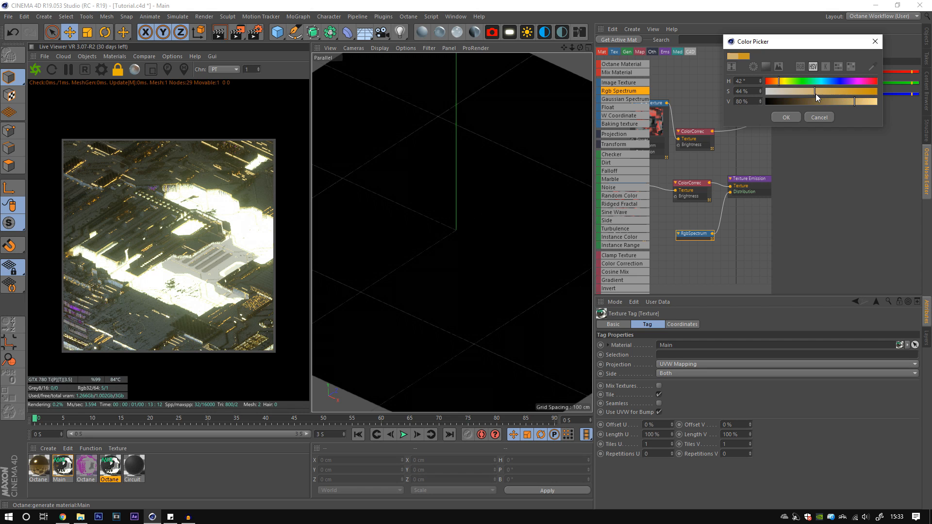
{"action": "left_click", "coordinate": [790, 118]}
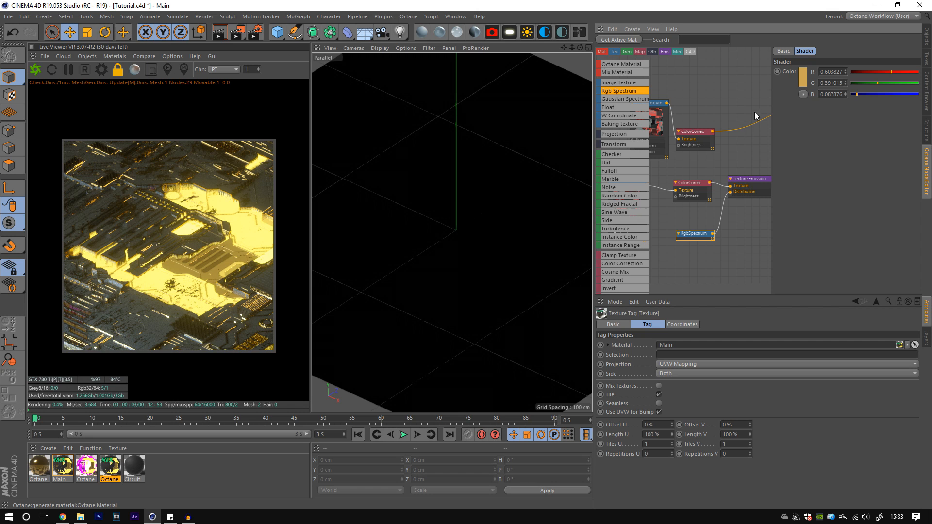
{"action": "left_click", "coordinate": [727, 141]}
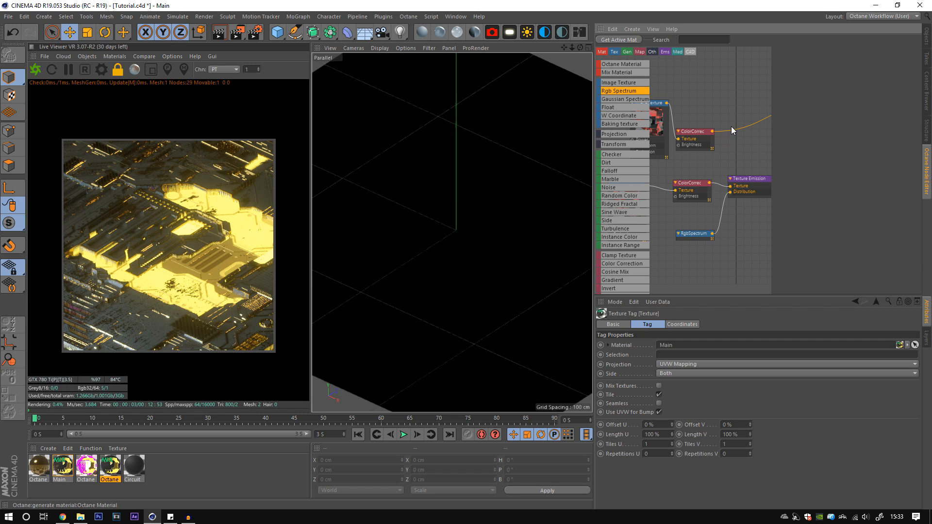
Step: Disconnect the upper Color Correction node from the Diffuse input and set the Rgb Spectrum colour to hue 47°, saturation 55% and value 91%
{"action": "left_click", "coordinate": [731, 132]}
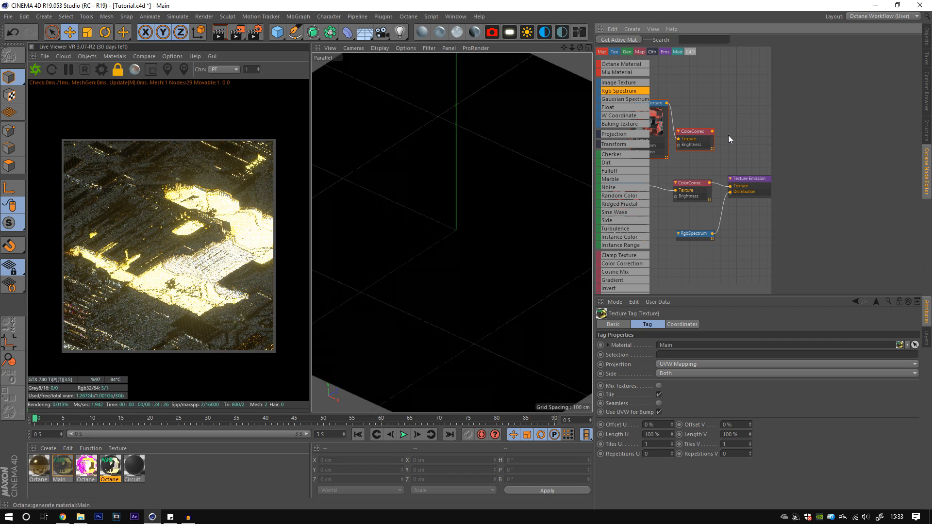
{"action": "left_click", "coordinate": [707, 235]}
{"action": "left_click", "coordinate": [804, 83]}
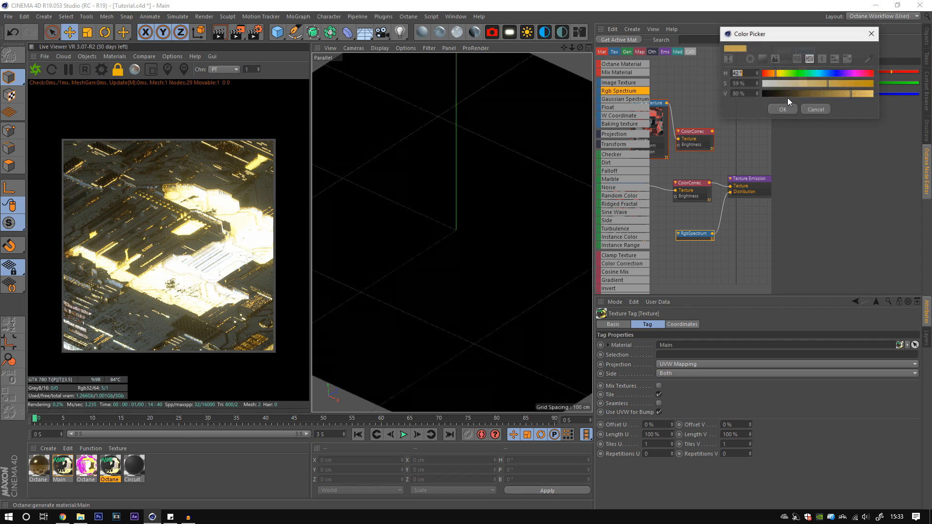
{"action": "left_click_drag", "start_coordinate": [771, 74], "coordinate": [823, 84]}
{"action": "left_click", "coordinate": [863, 93]}
{"action": "left_click", "coordinate": [790, 114]}
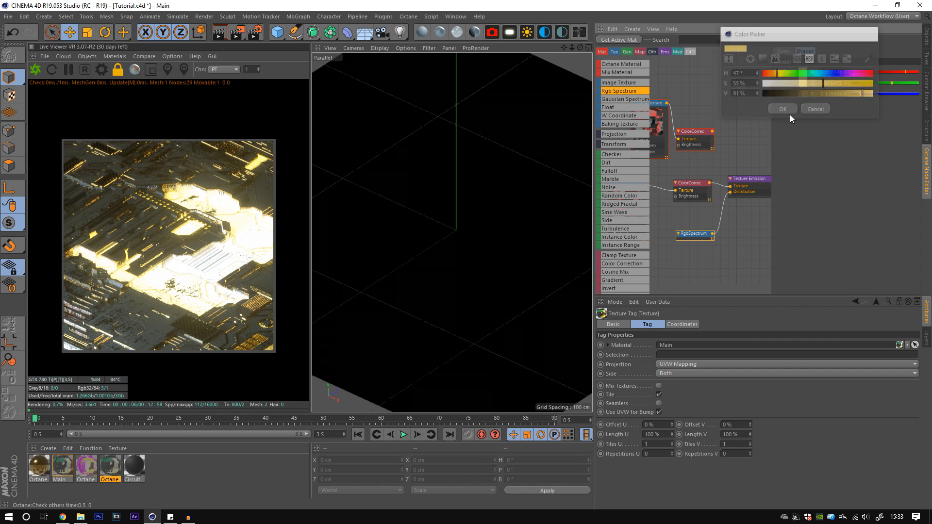
{"action": "scroll", "coordinate": [717, 198], "scroll_direction": "down", "scroll_amount": 1}
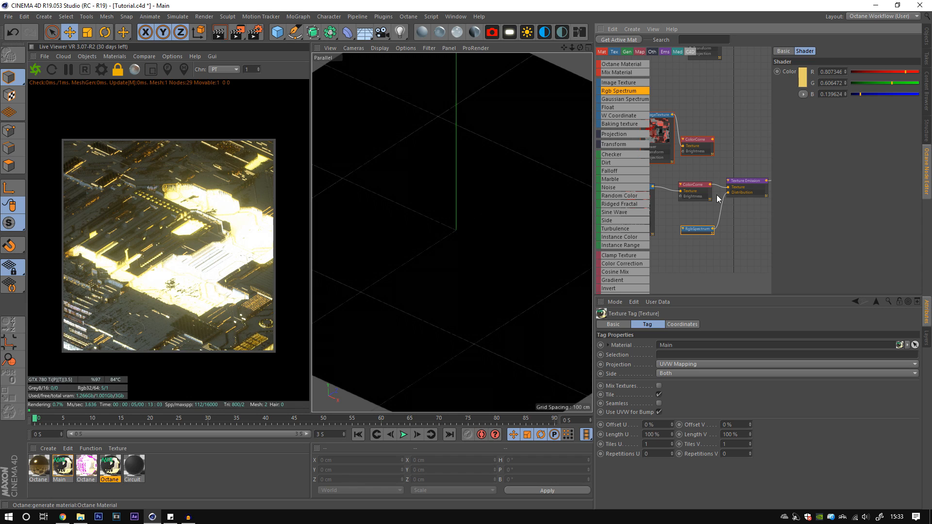
Step: Change the blackbody temperature in the OctaneLight's light tag
{"action": "left_click", "coordinate": [926, 35]}
{"action": "left_click", "coordinate": [816, 68]}
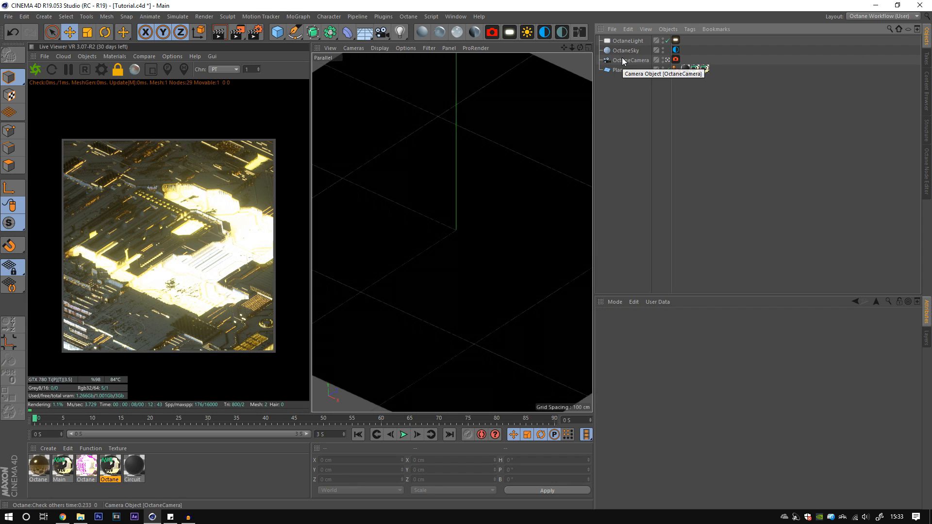
{"action": "left_click", "coordinate": [675, 40]}
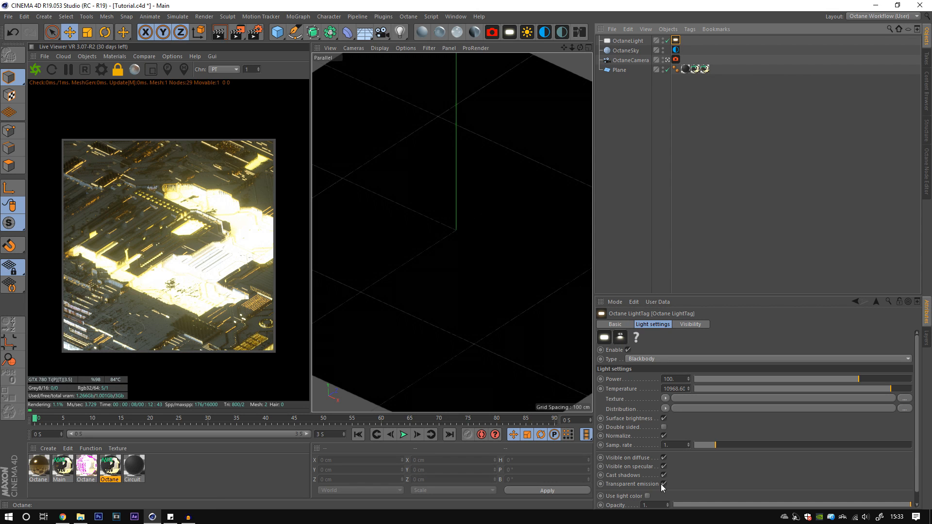
{"action": "type", "text": "000"}
{"action": "key", "text": "Return"}
{"action": "left_click", "coordinate": [697, 103]}
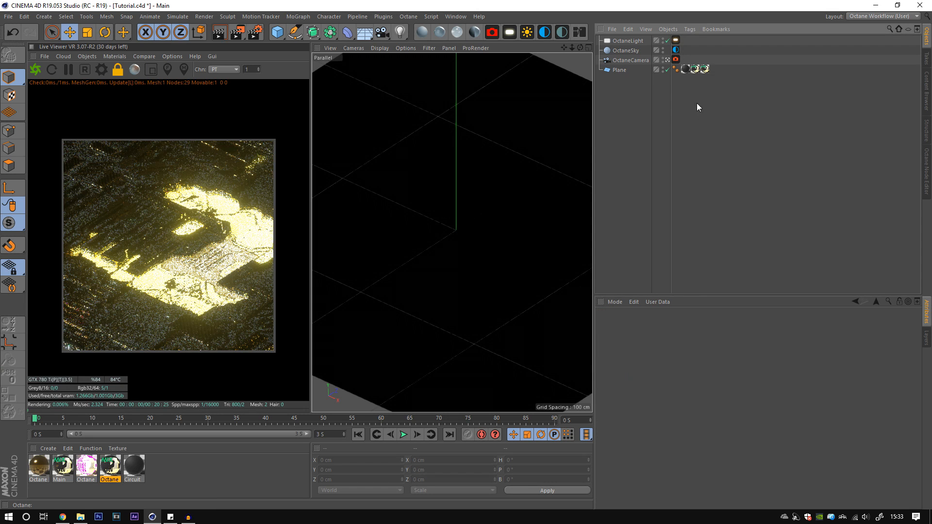
Step: In the OctaneCamera's post processing, set bloom power to about 51, glare power to about 17.5, glare amount to 1 and glare angle to 0
{"action": "left_click", "coordinate": [675, 59]}
{"action": "left_click_drag", "start_coordinate": [857, 363], "coordinate": [868, 366]}
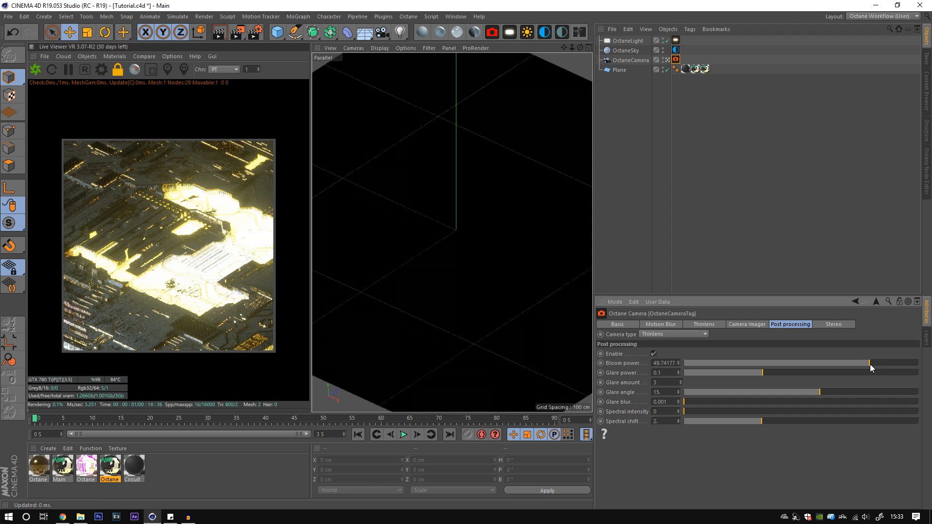
{"action": "left_click_drag", "start_coordinate": [789, 374], "coordinate": [851, 372]}
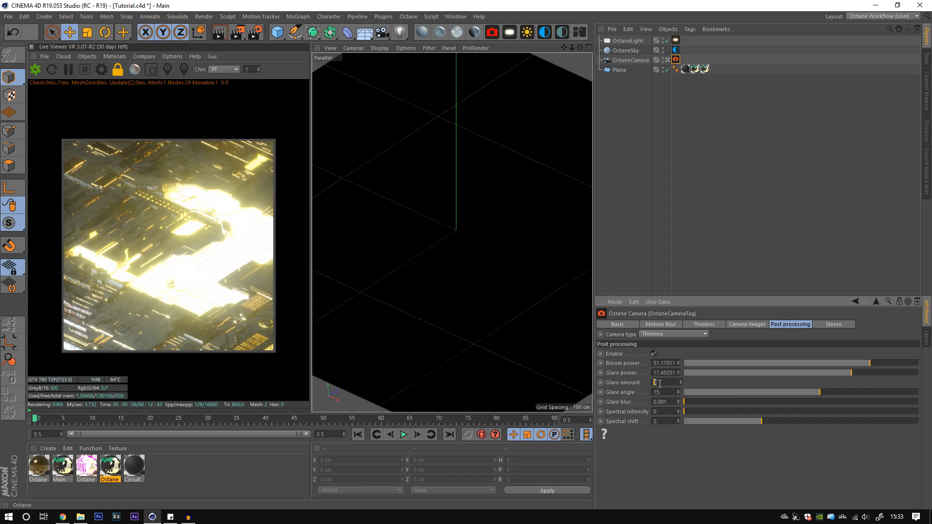
{"action": "type", "text": "1"}
{"action": "key", "text": "Tab"}
{"action": "type", "text": "0"}
{"action": "key", "text": "Return"}
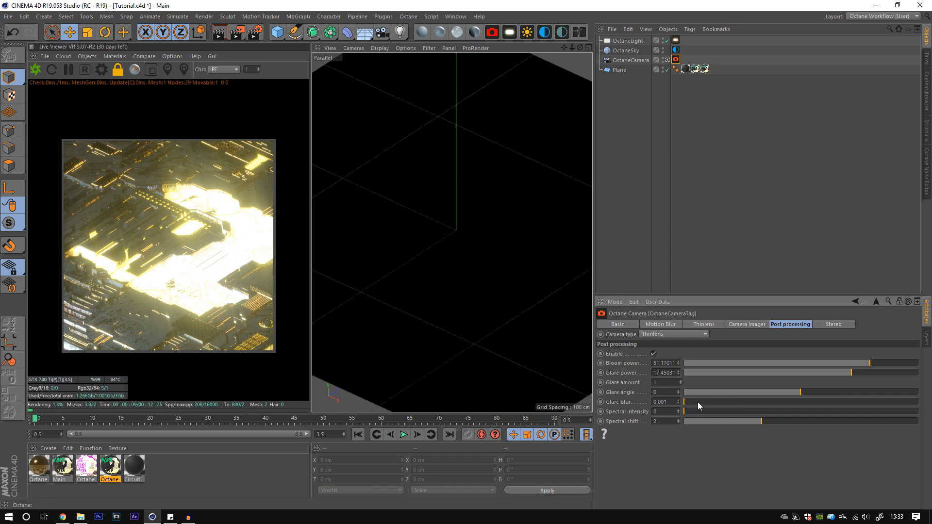
Step: Set the camera's glare blur to about 0.037, glare power to about 24.5 and bloom power to about 23.8
{"action": "left_click_drag", "start_coordinate": [698, 403], "coordinate": [726, 407]}
{"action": "mouse_move", "coordinate": [851, 372]}
{"action": "left_mouse_down"}
{"action": "mouse_move", "coordinate": [839, 376]}
{"action": "mouse_move", "coordinate": [857, 374]}
{"action": "left_mouse_up"}
{"action": "left_click", "coordinate": [856, 363]}
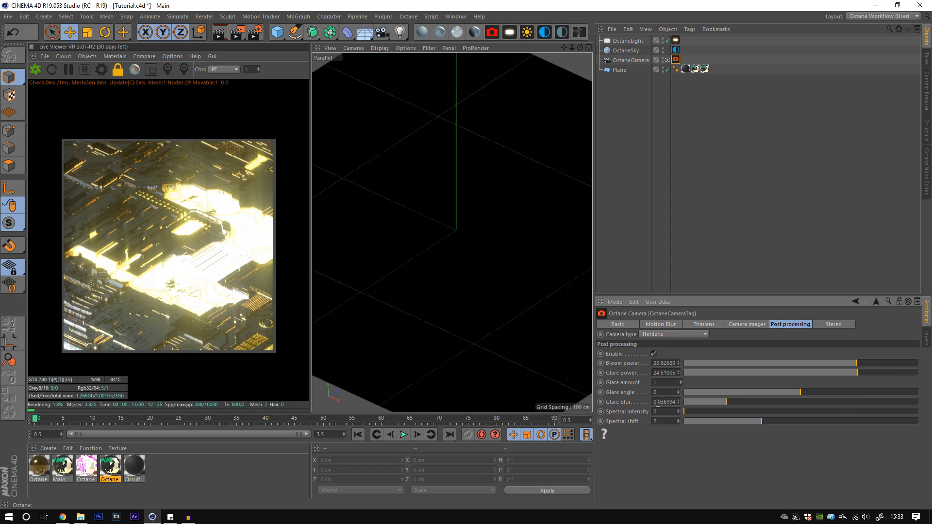
Step: Try a glare angle of 90 on the camera and return it to 0
{"action": "type", "text": "90"}
{"action": "key", "text": "Return"}
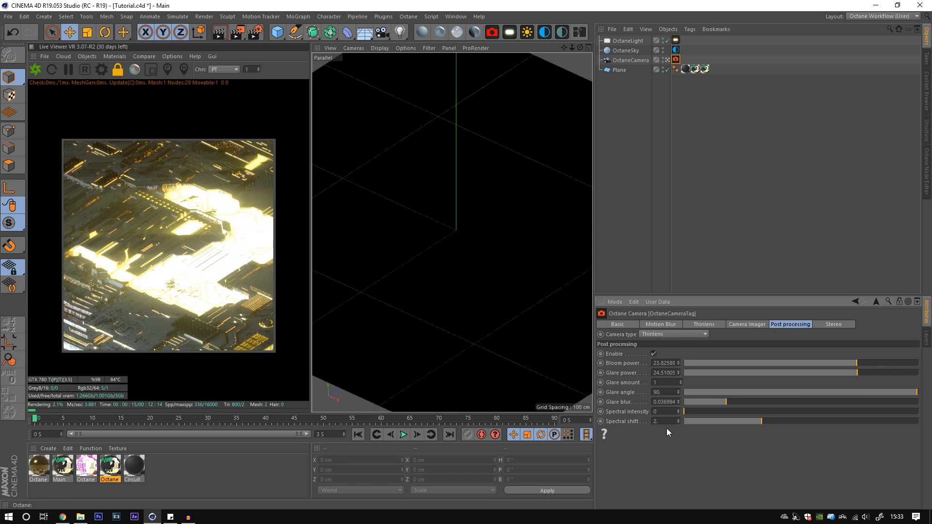
{"action": "double_click", "coordinate": [661, 392]}
{"action": "type", "text": "0"}
{"action": "key", "text": "Return"}
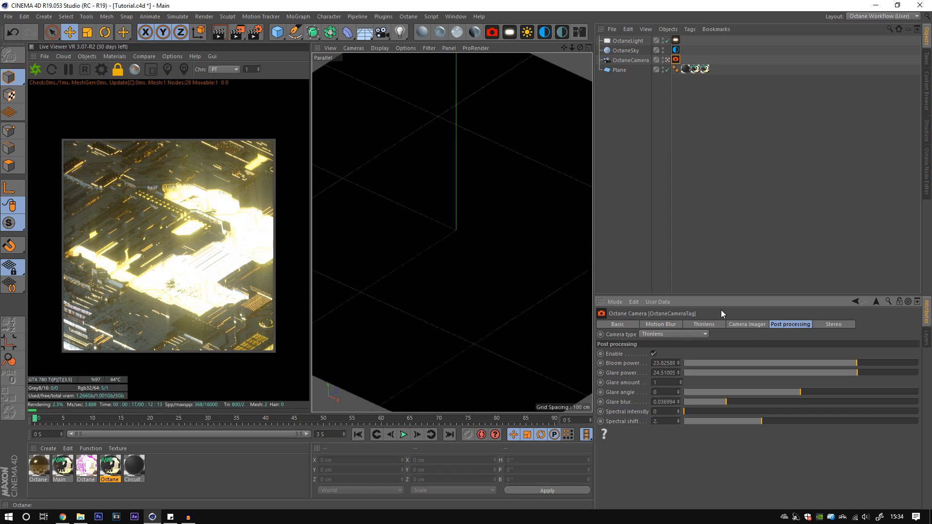
{"action": "left_click", "coordinate": [712, 148]}
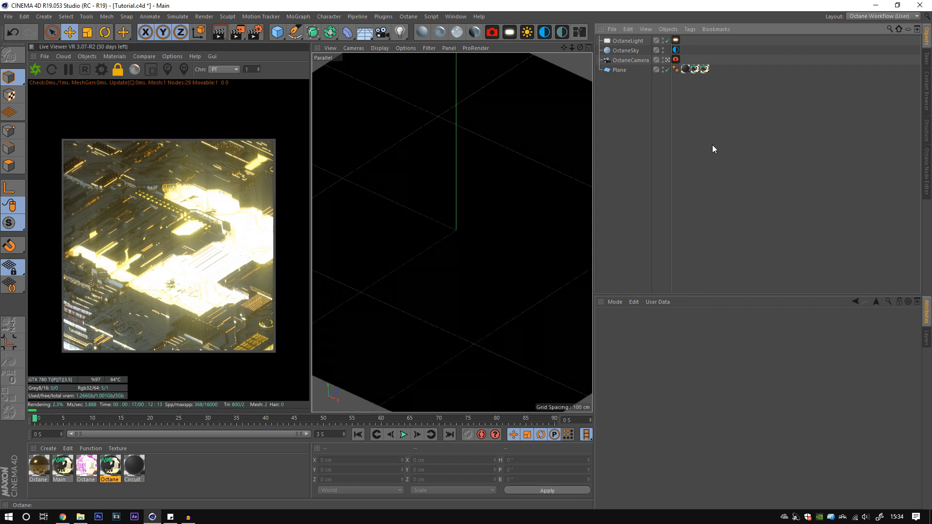
Step: Turn off Auto Focus in the OctaneCamera's thin lens settings and pick the focus point near the centre of the rendered circuit surface
{"action": "left_click", "coordinate": [675, 59]}
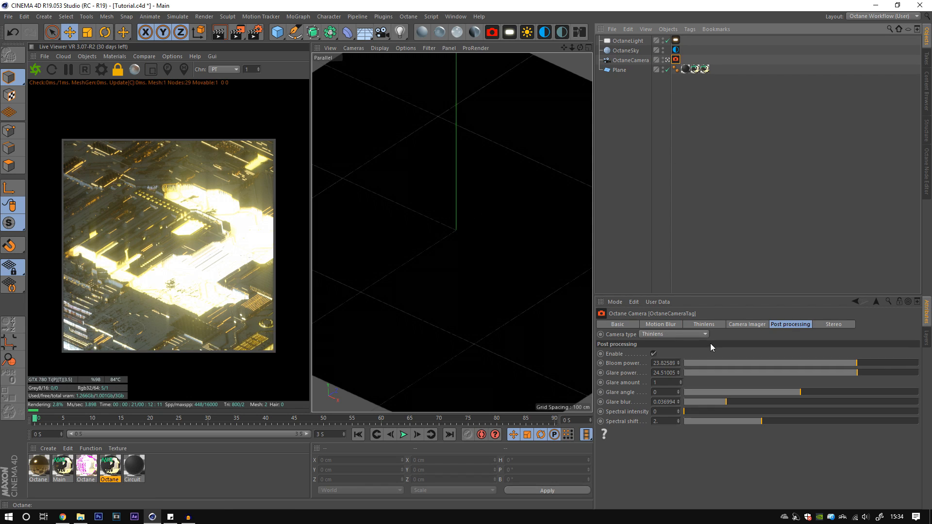
{"action": "left_click", "coordinate": [703, 324]}
{"action": "left_click", "coordinate": [664, 354]}
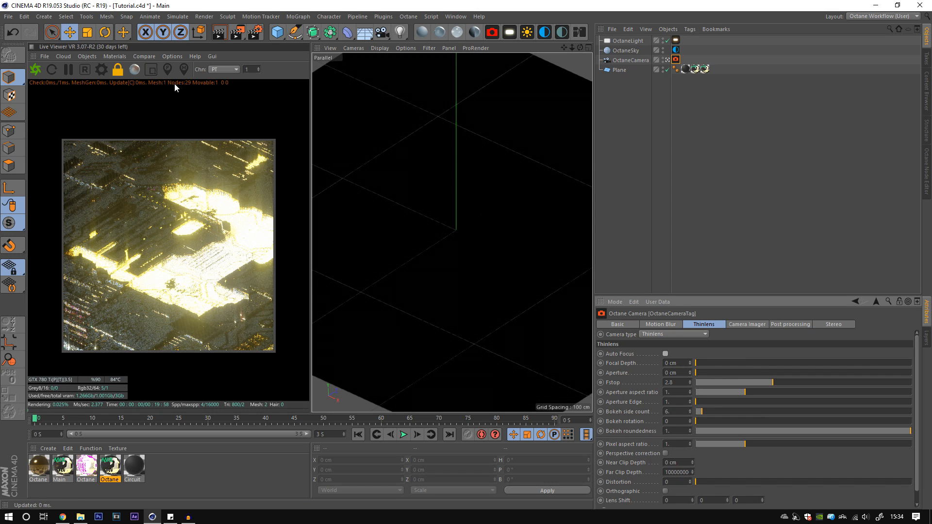
{"action": "left_click", "coordinate": [167, 70]}
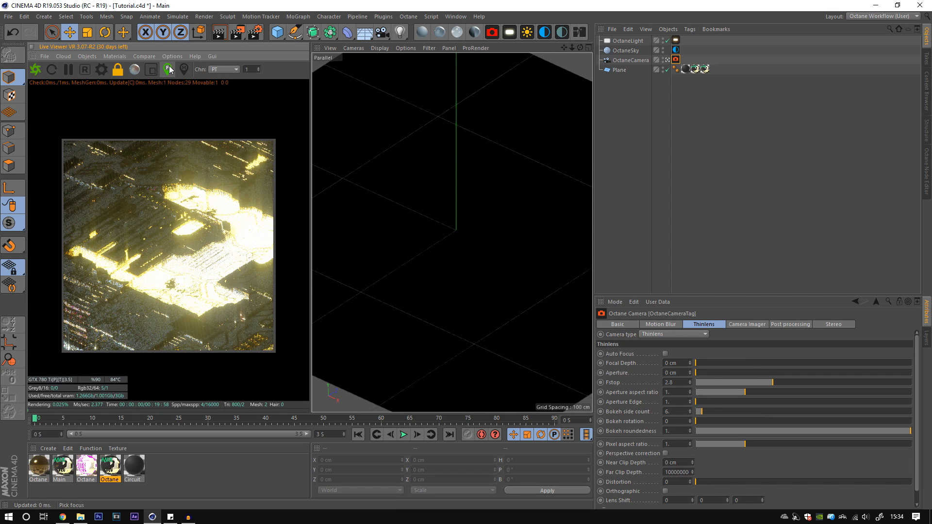
{"action": "left_click", "coordinate": [165, 240]}
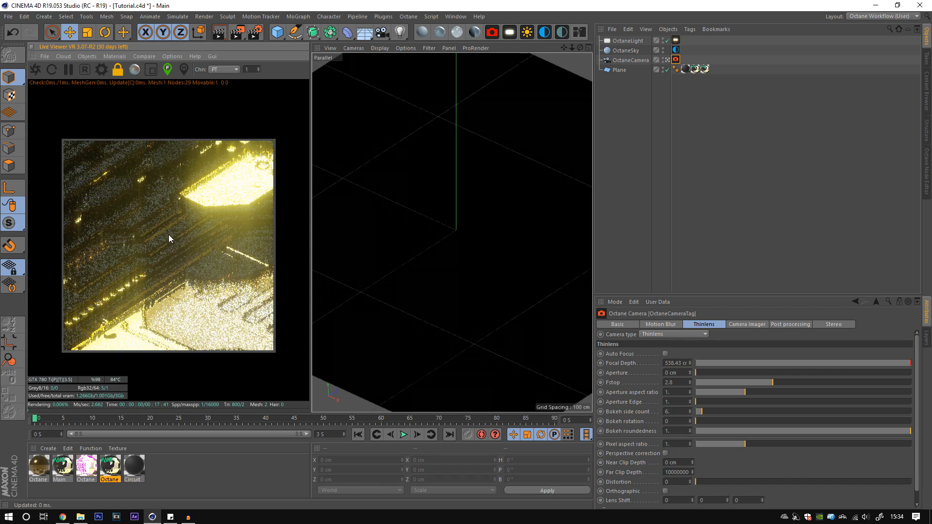
Step: Set the OctaneCamera's aperture to 5 cm for a shallow depth of field
{"action": "left_click_drag", "start_coordinate": [572, 49], "coordinate": [586, 126]}
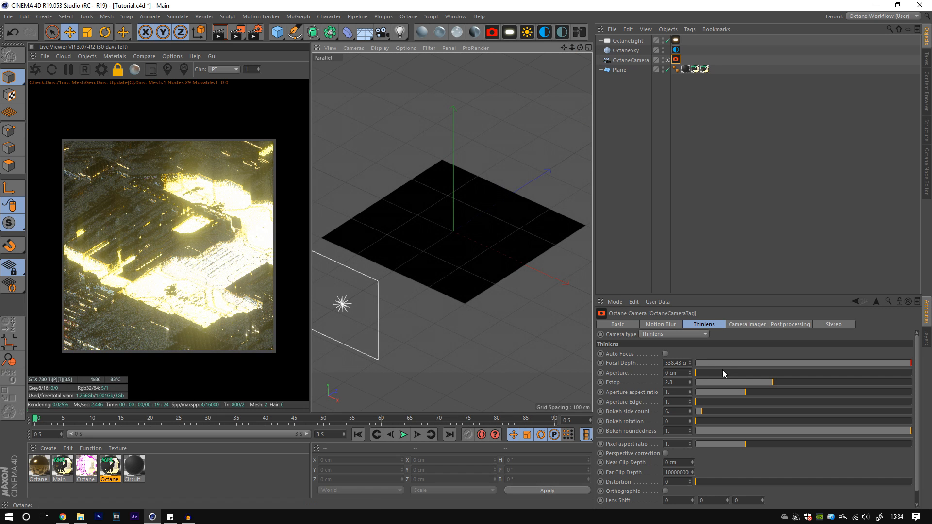
{"action": "left_click_drag", "start_coordinate": [708, 373], "coordinate": [834, 383]}
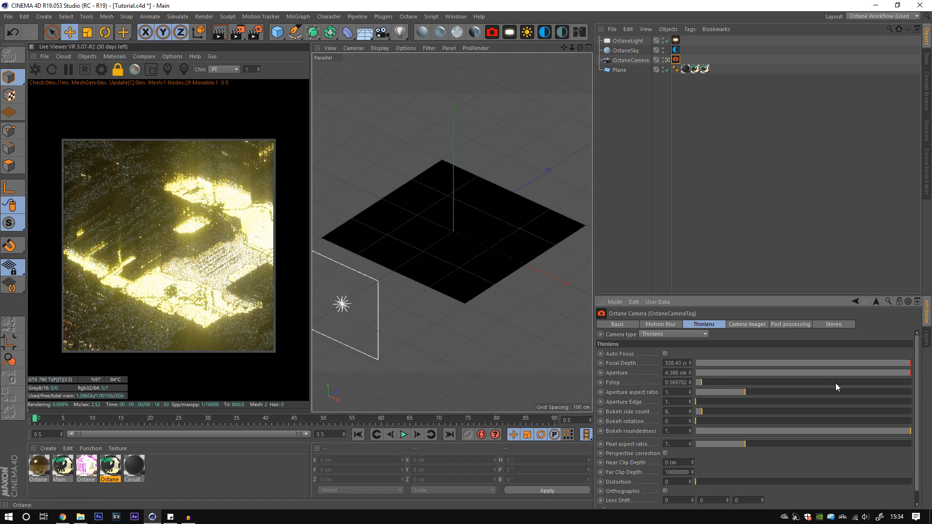
{"action": "double_click", "coordinate": [672, 373]}
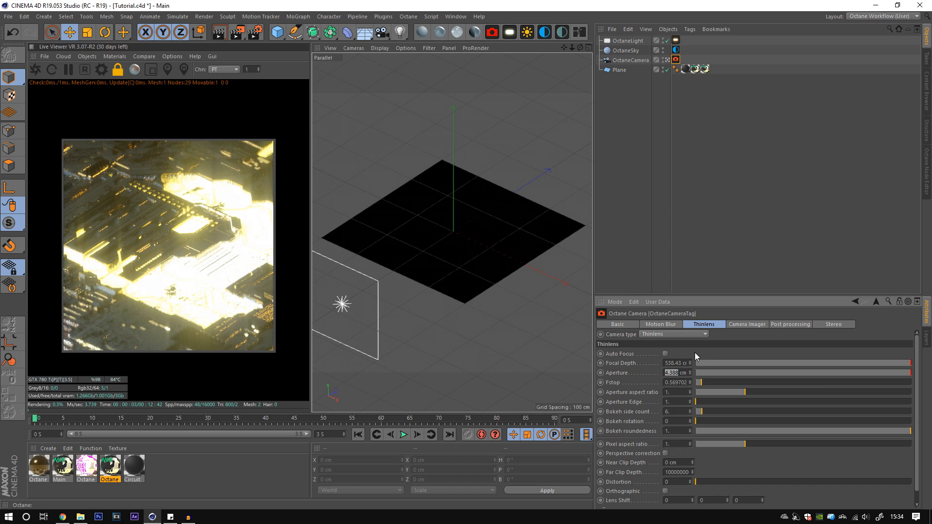
{"action": "type", "text": "5"}
Step: In the camera imager settings, set hotpixel removal to 0.5 and saturation to 0.75
{"action": "left_click", "coordinate": [746, 324]}
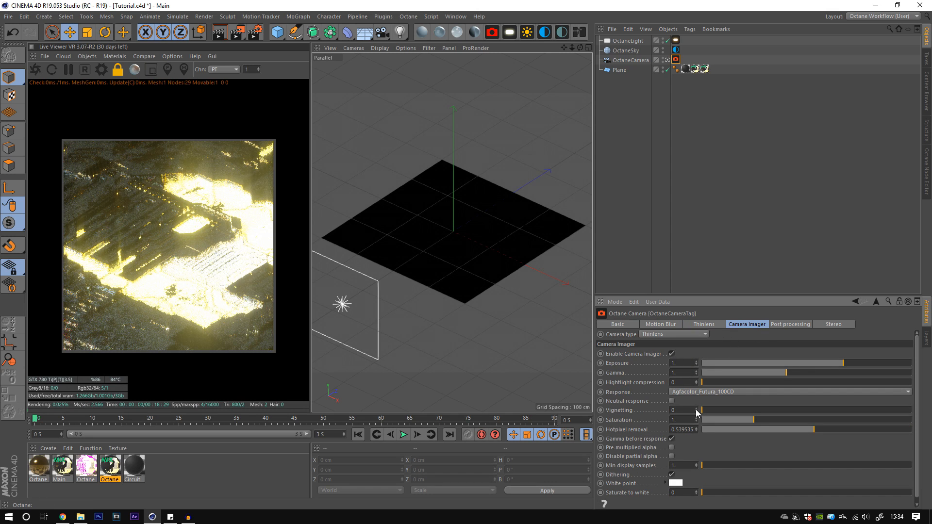
{"action": "left_click_drag", "start_coordinate": [682, 431], "coordinate": [729, 449]}
{"action": "type", "text": "5"}
{"action": "key", "text": "Return"}
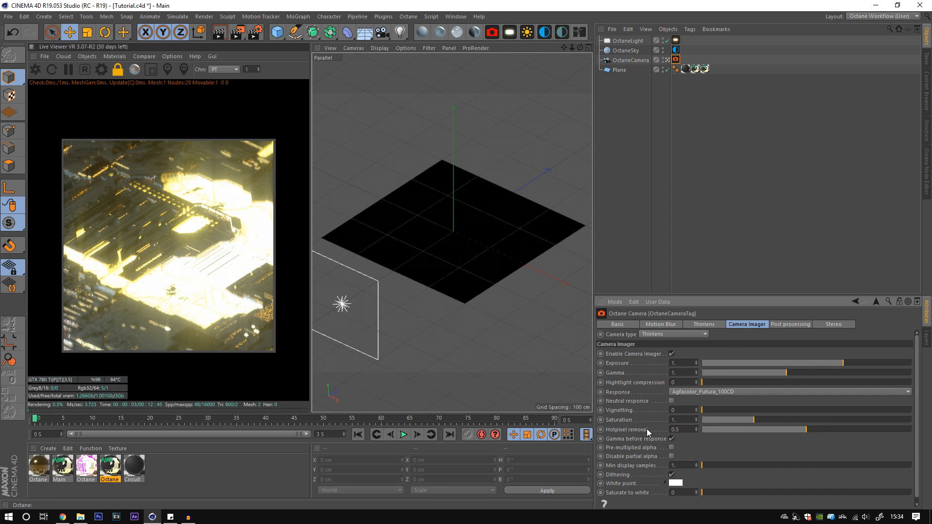
{"action": "key", "text": "BackSpace"}
{"action": "type", "text": "75"}
{"action": "key", "text": "Return"}
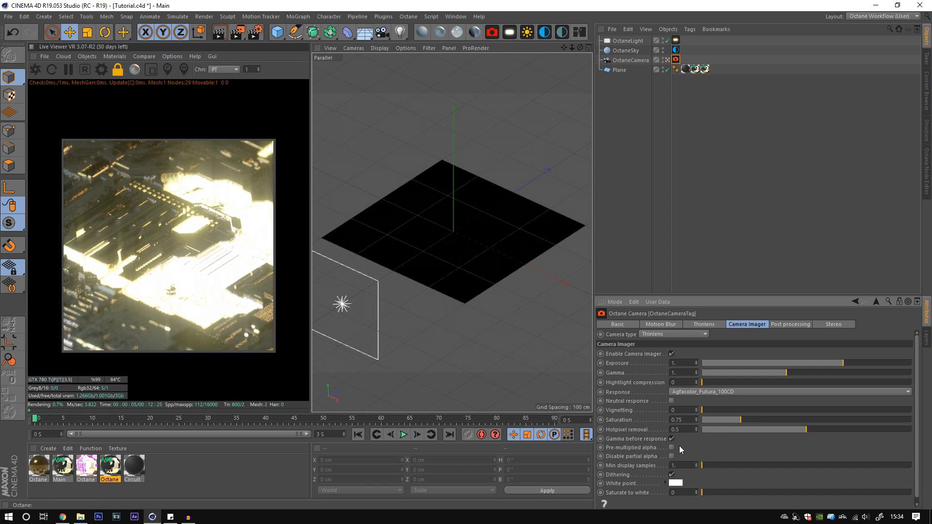
Step: Set the camera response to Gold_100CD, with exposure at about 0.62 and gamma at about 1.33
{"action": "left_click", "coordinate": [699, 392]}
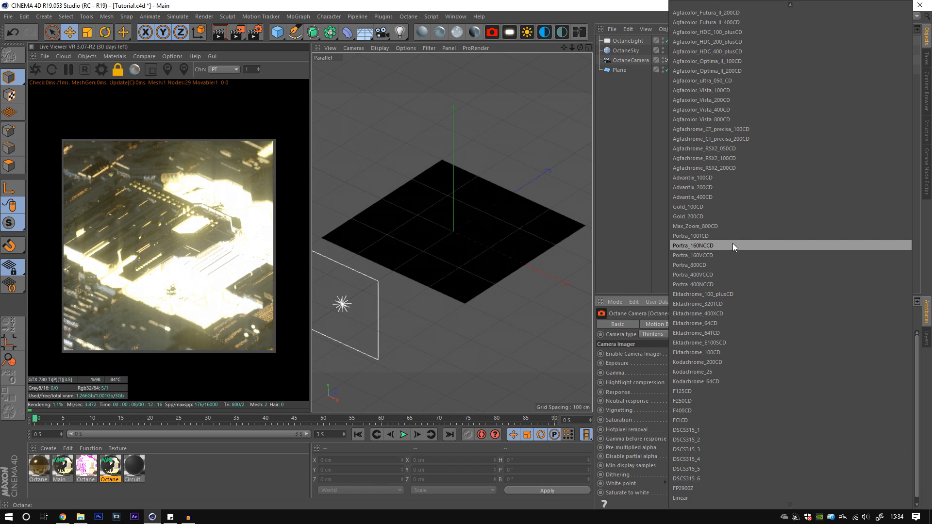
{"action": "left_click", "coordinate": [703, 208]}
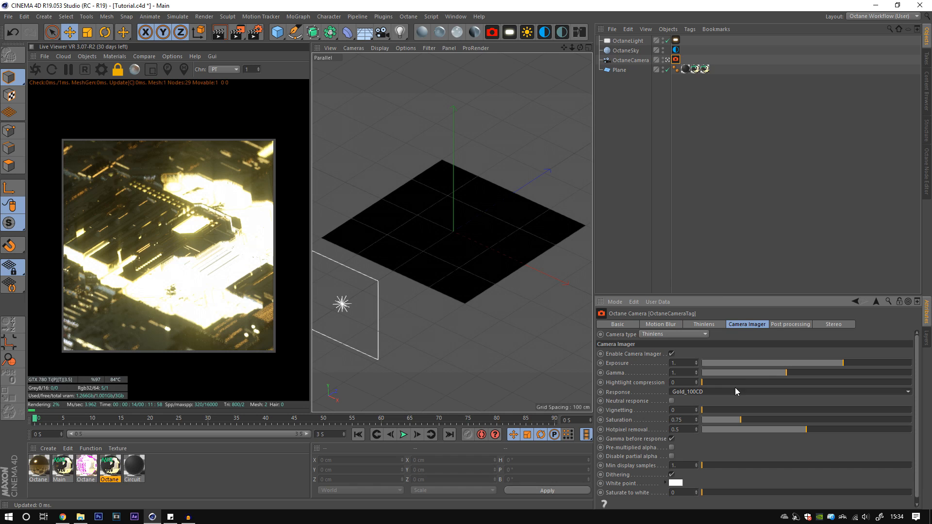
{"action": "mouse_move", "coordinate": [786, 373]}
{"action": "left_mouse_down"}
{"action": "mouse_move", "coordinate": [833, 362]}
{"action": "mouse_move", "coordinate": [797, 373]}
{"action": "left_mouse_up"}
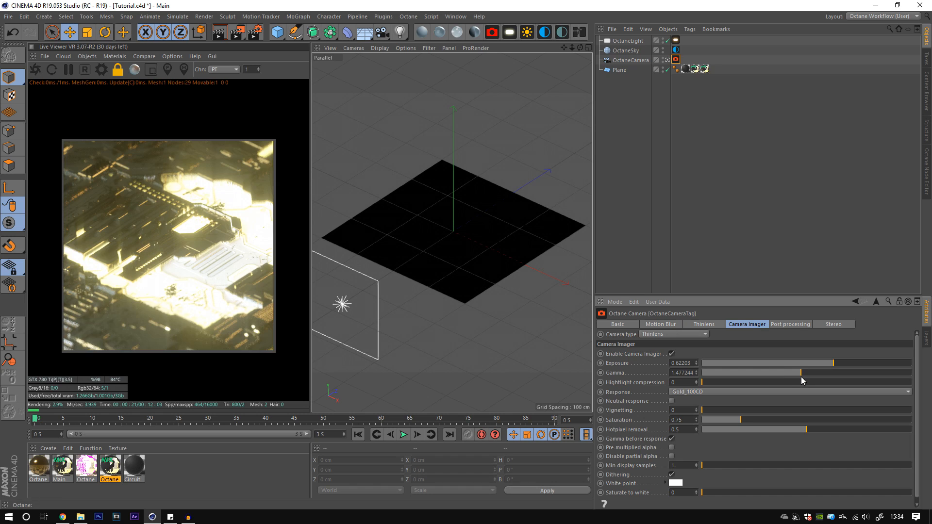
{"action": "left_click", "coordinate": [724, 205]}
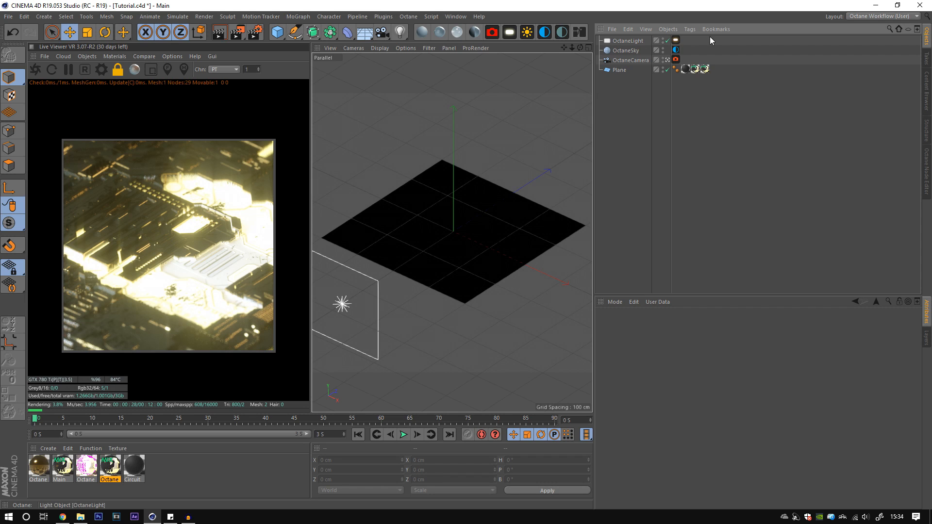
Step: Try an exposure of about 0.55 and a gamma of about 1.82, comparing the render with the camera imager disabled and enabled
{"action": "left_click", "coordinate": [675, 59]}
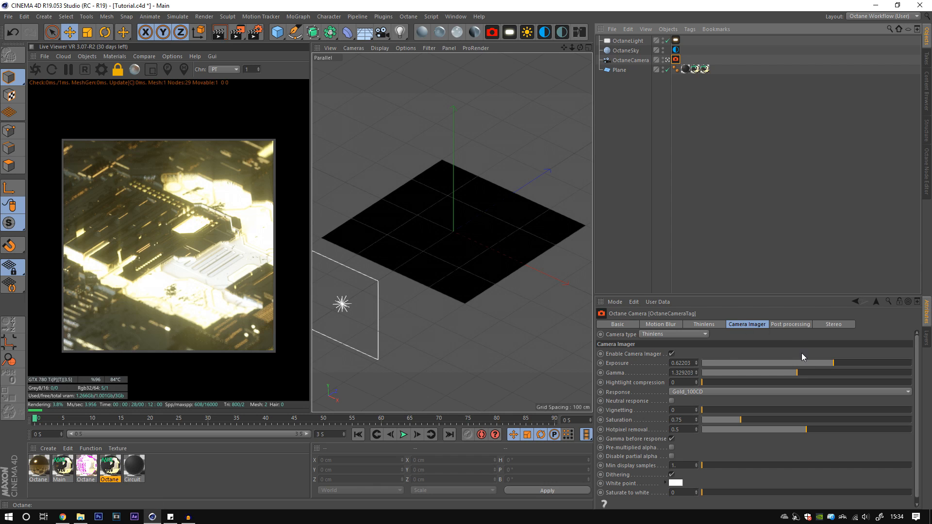
{"action": "left_click_drag", "start_coordinate": [797, 371], "coordinate": [831, 365]}
{"action": "left_click", "coordinate": [816, 365]}
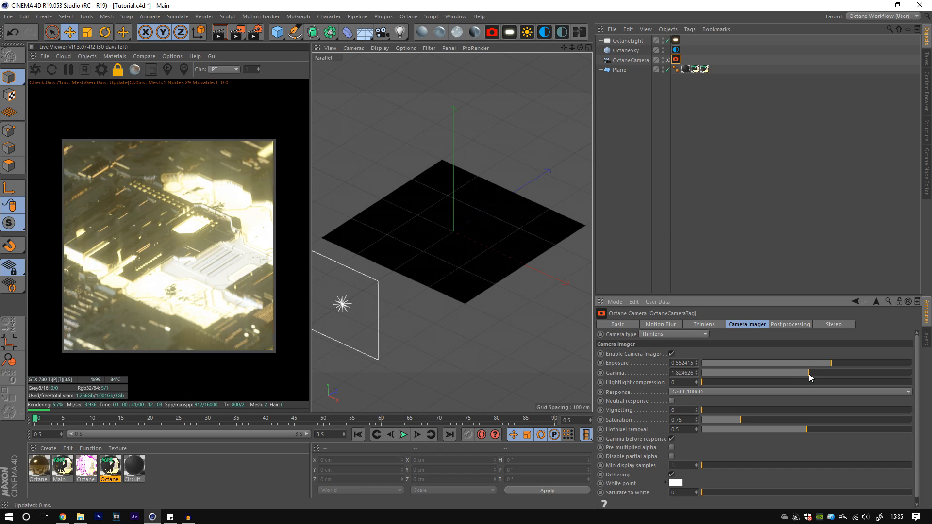
{"action": "left_click_drag", "start_coordinate": [804, 373], "coordinate": [805, 374]}
{"action": "left_click", "coordinate": [671, 354]}
{"action": "left_click", "coordinate": [671, 353]}
Step: Lower the camera imager's gamma to about 1.08 and readjust the exposure for a brighter render
{"action": "left_click", "coordinate": [789, 372]}
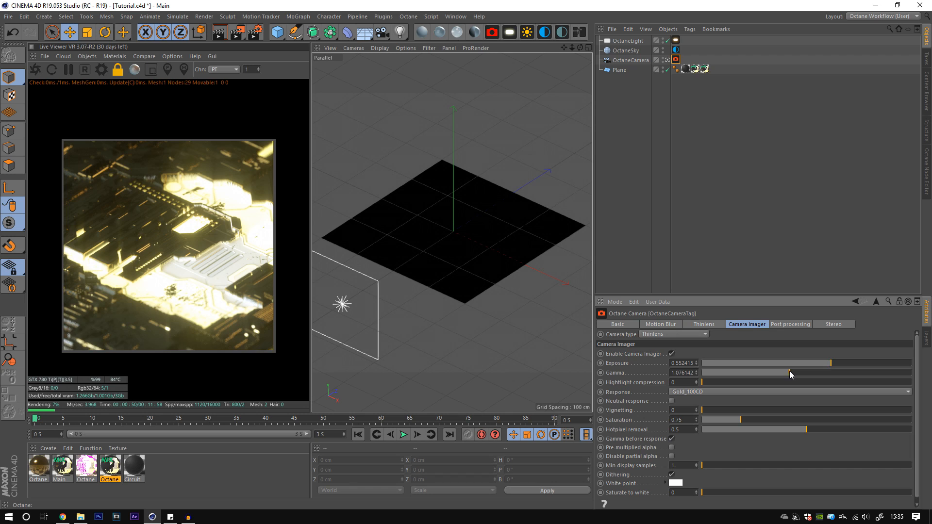
{"action": "left_click_drag", "start_coordinate": [832, 363], "coordinate": [793, 373]}
{"action": "left_click", "coordinate": [745, 220]}
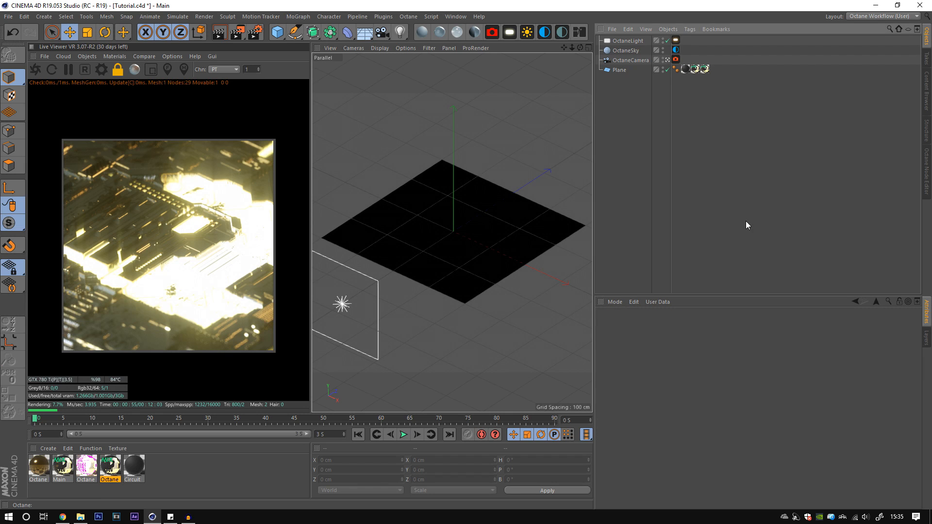
Step: Save the scene, then duplicate the OctaneCamera and make the copy the active camera
{"action": "key", "text": "ctrl+s"}
{"action": "left_click", "coordinate": [492, 33]}
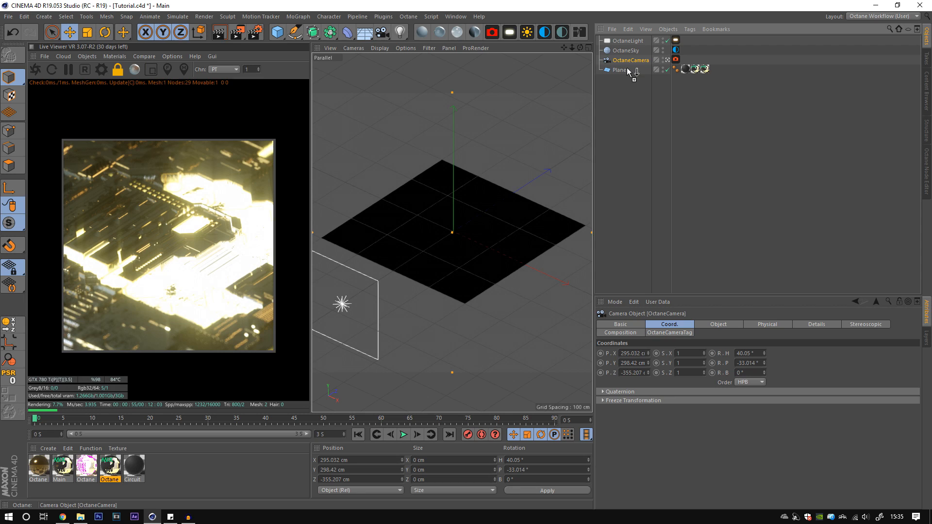
{"action": "left_click", "coordinate": [667, 70]}
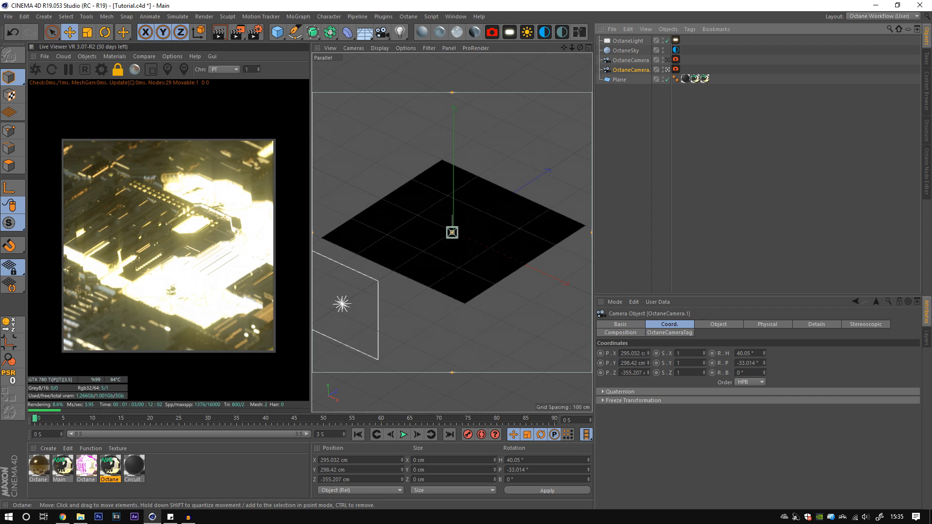
{"action": "left_click", "coordinate": [192, 519]}
{"action": "left_click", "coordinate": [192, 520]}
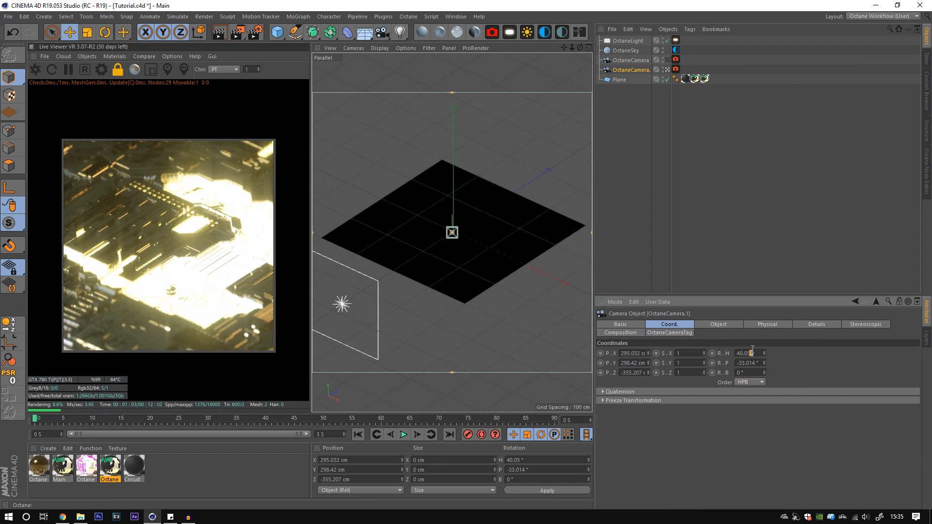
Step: Change the duplicated OctaneCamera's projection to Perspective
{"action": "left_click", "coordinate": [718, 324]}
{"action": "left_click", "coordinate": [672, 354]}
{"action": "left_click", "coordinate": [658, 363]}
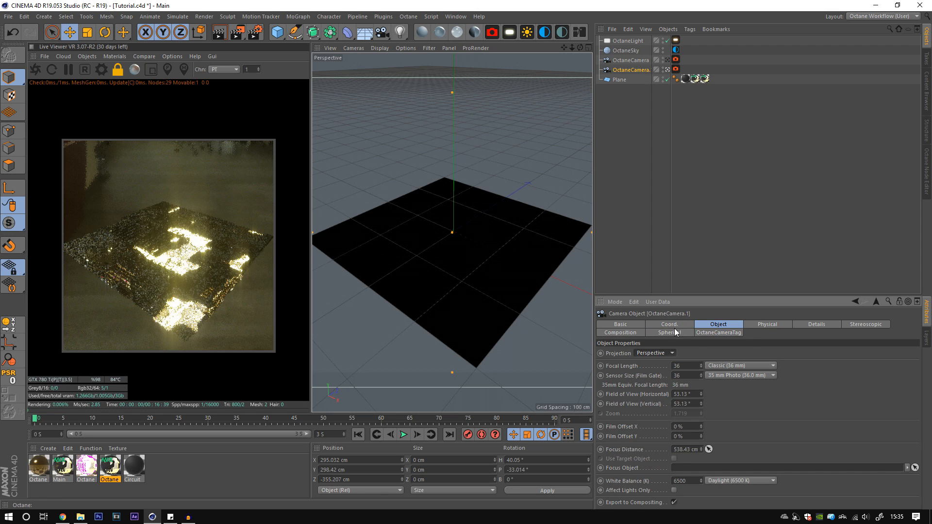
Step: Point the duplicated camera straight down by setting its heading to 0° and its pitch to -90°
{"action": "left_click", "coordinate": [672, 326]}
{"action": "left_click", "coordinate": [747, 353]}
{"action": "type", "text": "0"}
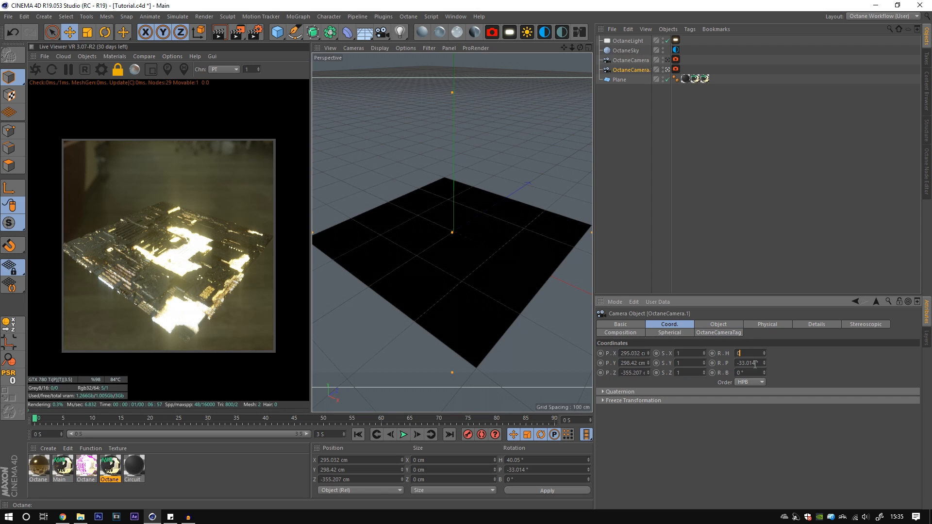
{"action": "key", "text": "Tab"}
{"action": "type", "text": "-90"}
{"action": "key", "text": "Return"}
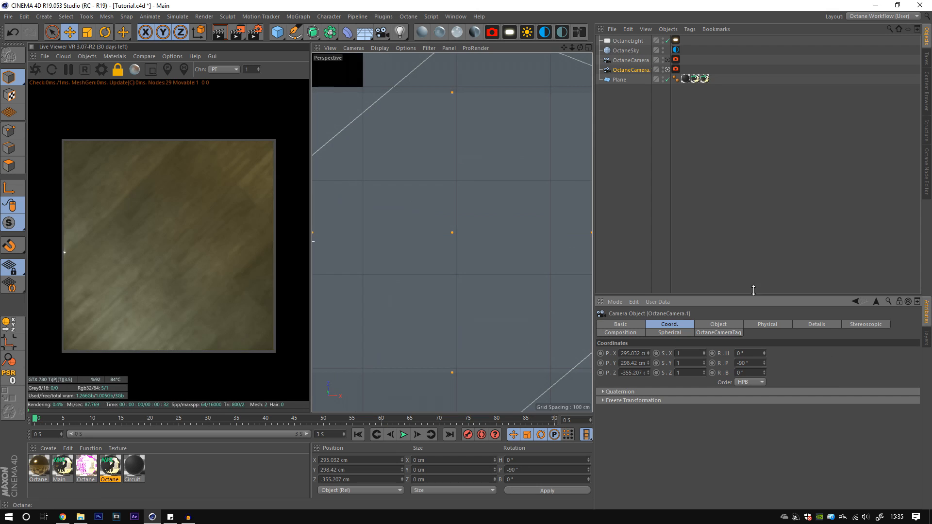
Step: Centre the duplicated camera over the plane by setting its X and Z positions to 0 cm
{"action": "type", "text": "0"}
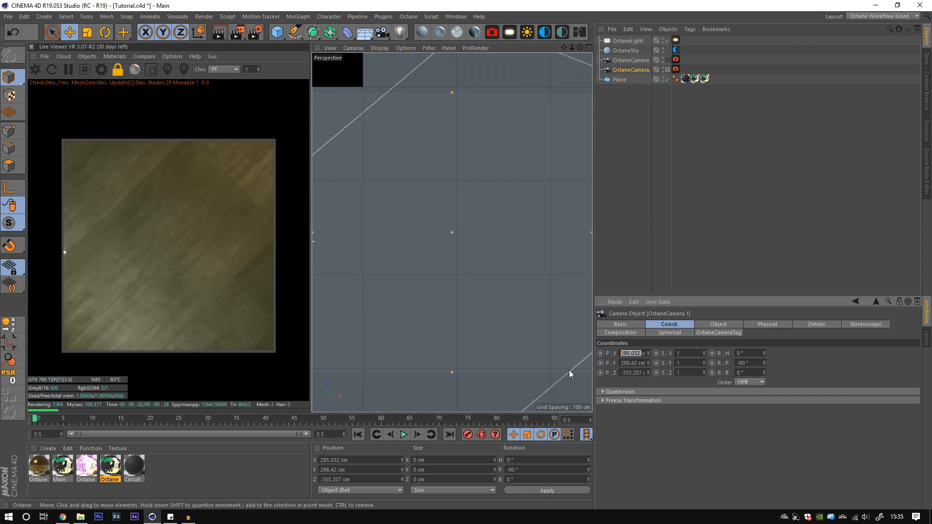
{"action": "left_click", "coordinate": [632, 372]}
{"action": "type", "text": "0"}
{"action": "key", "text": "Return"}
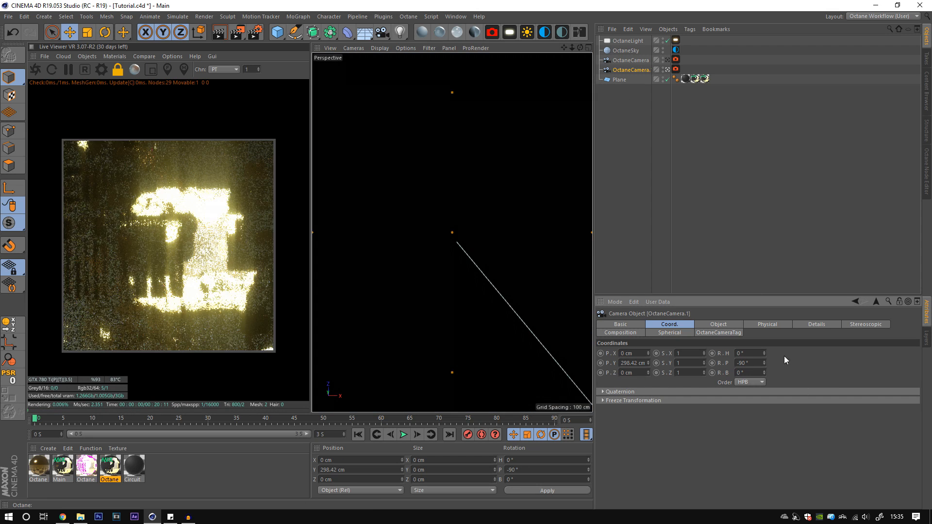
Step: Move the top-down camera to a height of about 350.75 cm, pick the render focus on the circuit surface, and deselect the camera
{"action": "left_click_drag", "start_coordinate": [571, 49], "coordinate": [580, 65]}
{"action": "left_click", "coordinate": [168, 70]}
{"action": "left_click", "coordinate": [173, 261]}
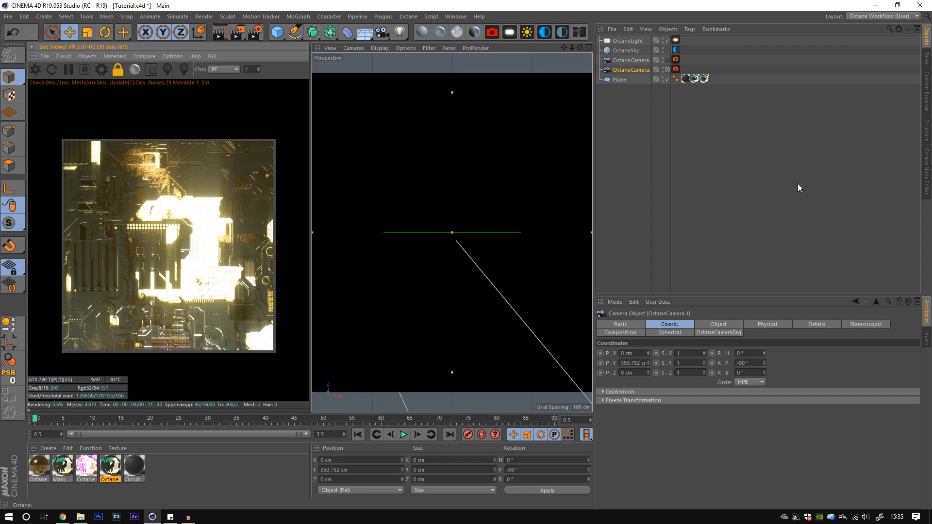
{"action": "left_click", "coordinate": [798, 184]}
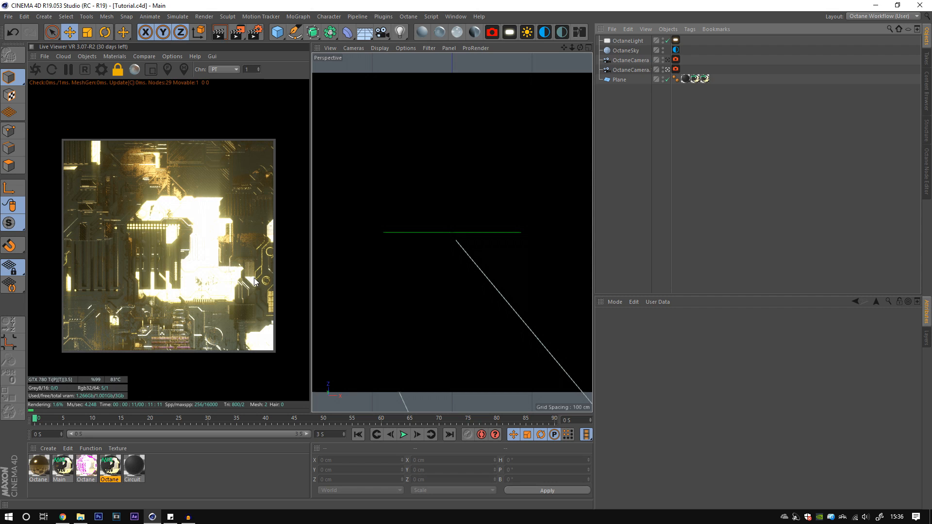
Step: Compare the render with the texture emission disconnected from and reconnected to the emissive material, and save the scene
{"action": "left_click", "coordinate": [925, 172]}
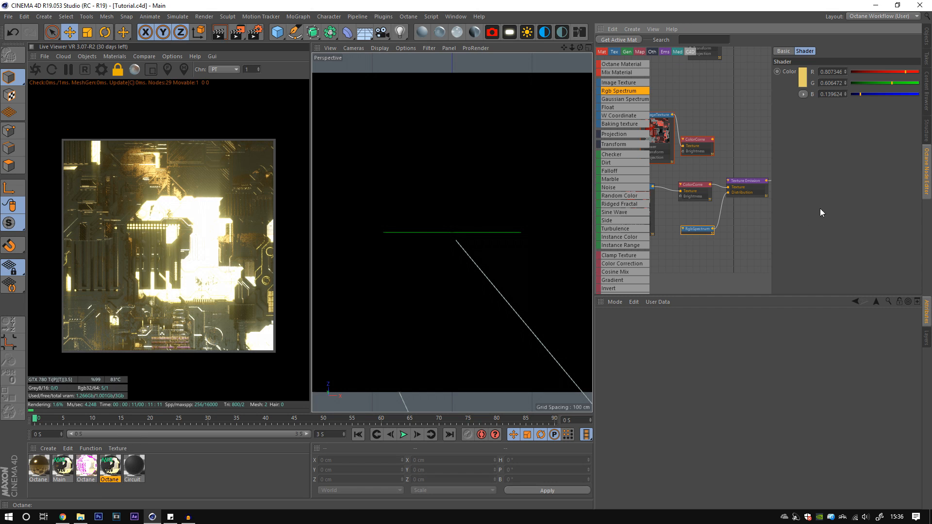
{"action": "middle_click_drag", "start_coordinate": [710, 217], "coordinate": [664, 251]}
{"action": "left_click", "coordinate": [741, 202]}
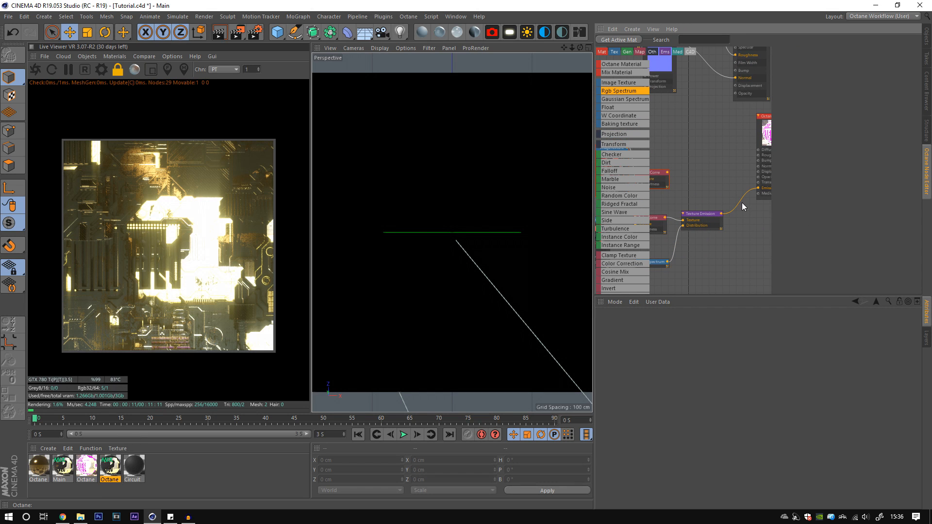
{"action": "key", "text": "Delete"}
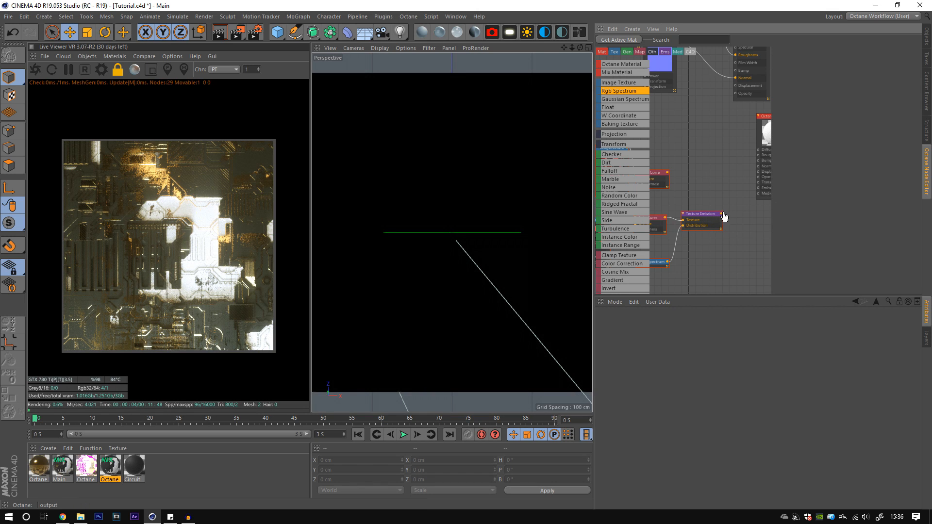
{"action": "left_click_drag", "start_coordinate": [723, 217], "coordinate": [758, 188]}
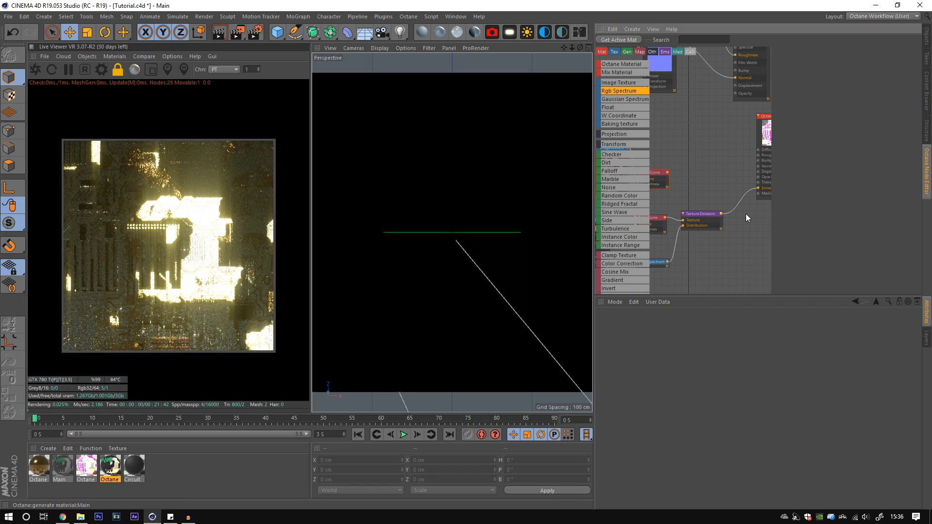
{"action": "left_click", "coordinate": [925, 37]}
{"action": "key", "text": "ctrl+s"}
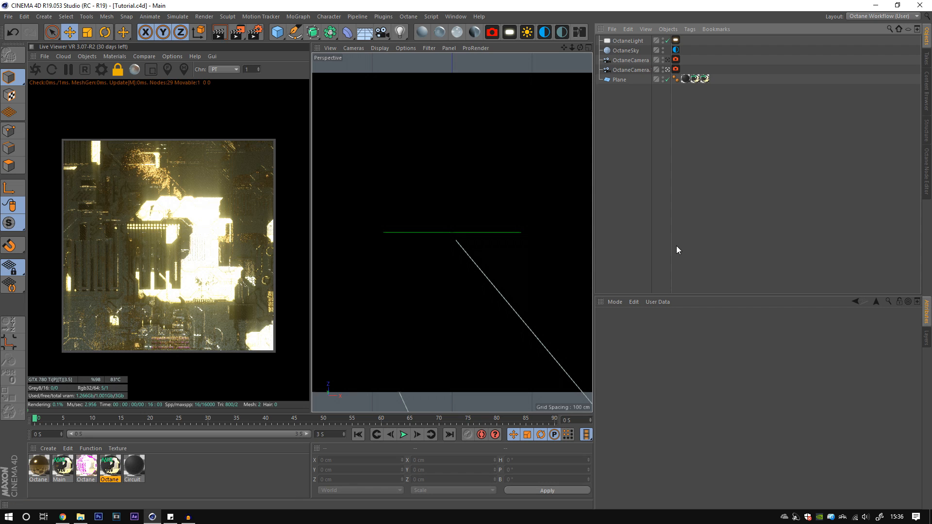
Step: Disconnect the gradient from the Octane Mix material's amount and the texture emission from the emissive material to preview the surface without them
{"action": "left_click", "coordinate": [925, 171]}
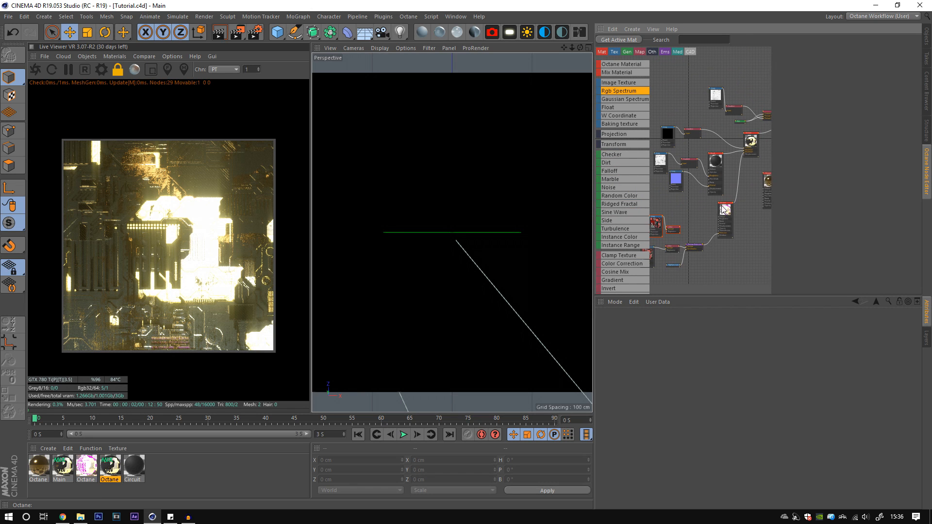
{"action": "middle_click_drag", "start_coordinate": [721, 210], "coordinate": [743, 210]}
{"action": "left_click", "coordinate": [730, 134]}
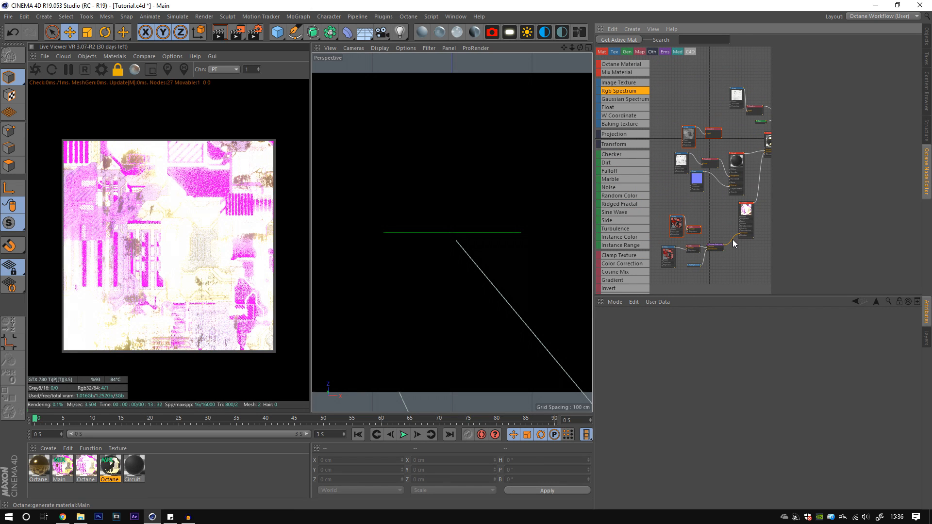
{"action": "left_click", "coordinate": [732, 243]}
{"action": "middle_click_drag", "start_coordinate": [726, 224], "coordinate": [708, 202]}
{"action": "scroll", "coordinate": [709, 223], "scroll_direction": "up", "scroll_amount": 3}
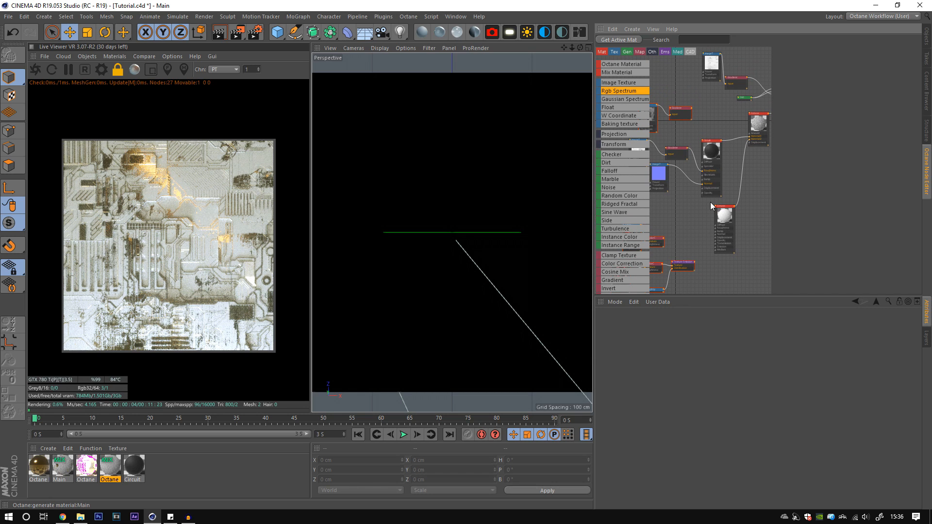
Step: Reconnect the gradient to the Octane Mix material's amount and the texture emission to the emissive material's Emission input
{"action": "left_click_drag", "start_coordinate": [691, 107], "coordinate": [751, 138]}
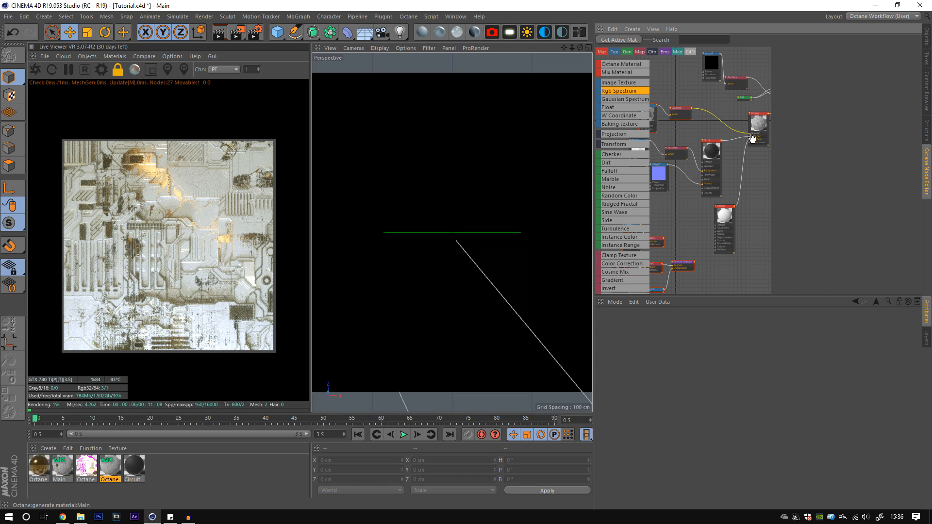
{"action": "scroll", "coordinate": [719, 262], "scroll_direction": "up", "scroll_amount": 2}
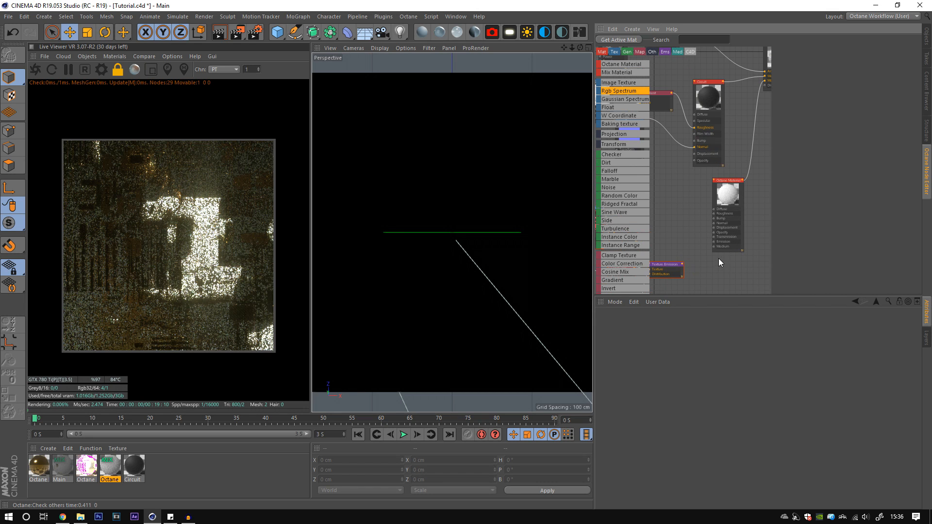
{"action": "left_click_drag", "start_coordinate": [681, 264], "coordinate": [713, 244]}
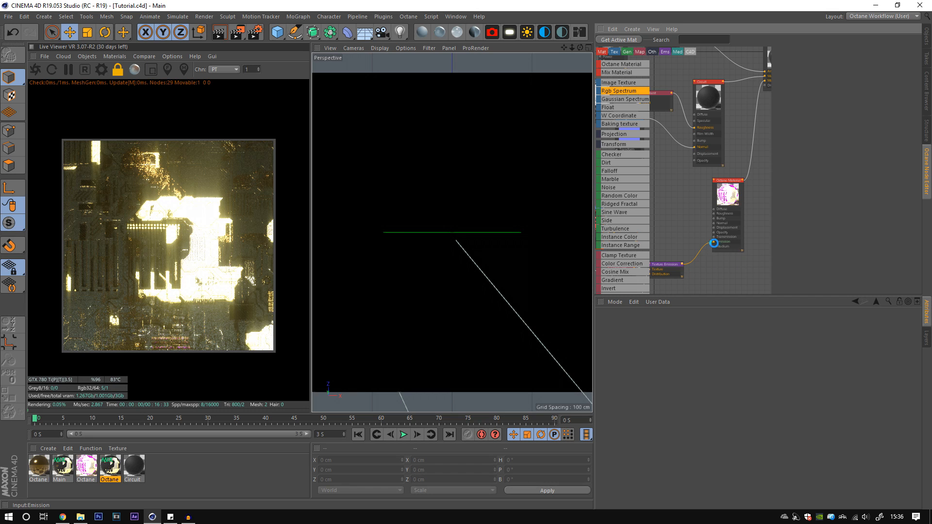
Step: Make the original OctaneCamera the active camera again in place of the top-down duplicate
{"action": "left_click", "coordinate": [927, 44]}
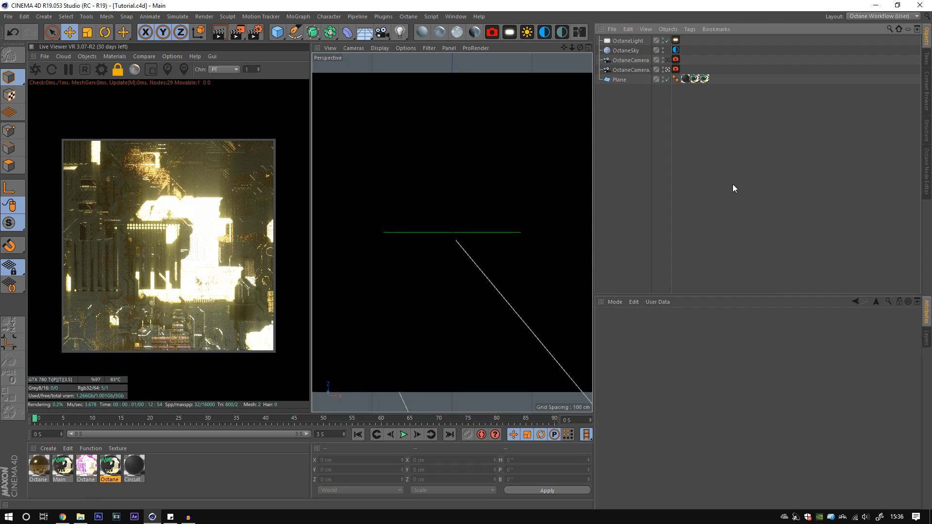
{"action": "left_click", "coordinate": [667, 62]}
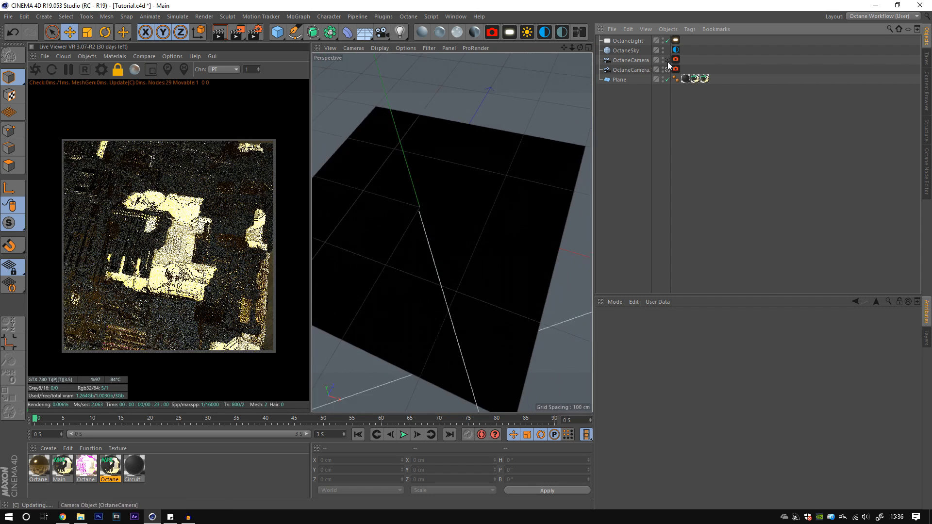
{"action": "left_click", "coordinate": [668, 61]}
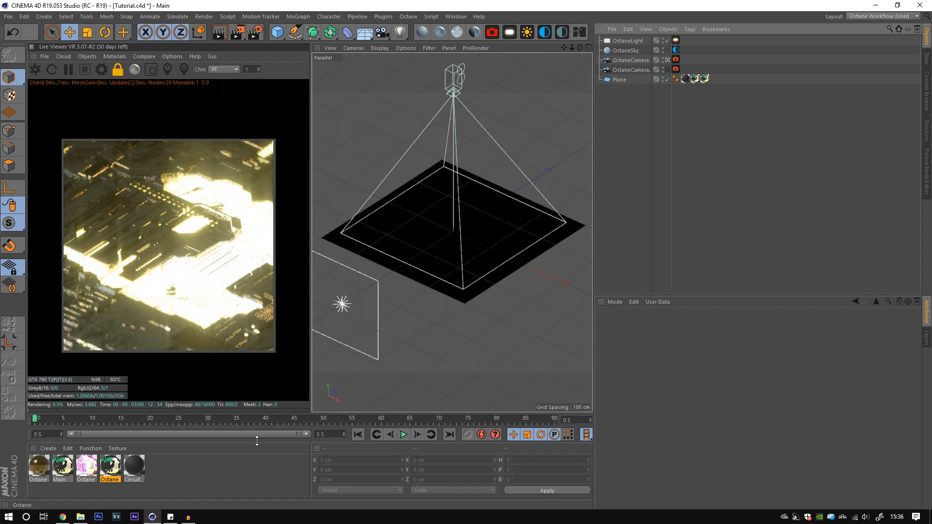
Step: Move the Dirt node away from the mix texture it feeds, making room for additional nodes in the material graph
{"action": "left_click", "coordinate": [925, 170]}
{"action": "scroll", "coordinate": [728, 176], "scroll_direction": "down", "scroll_amount": 2}
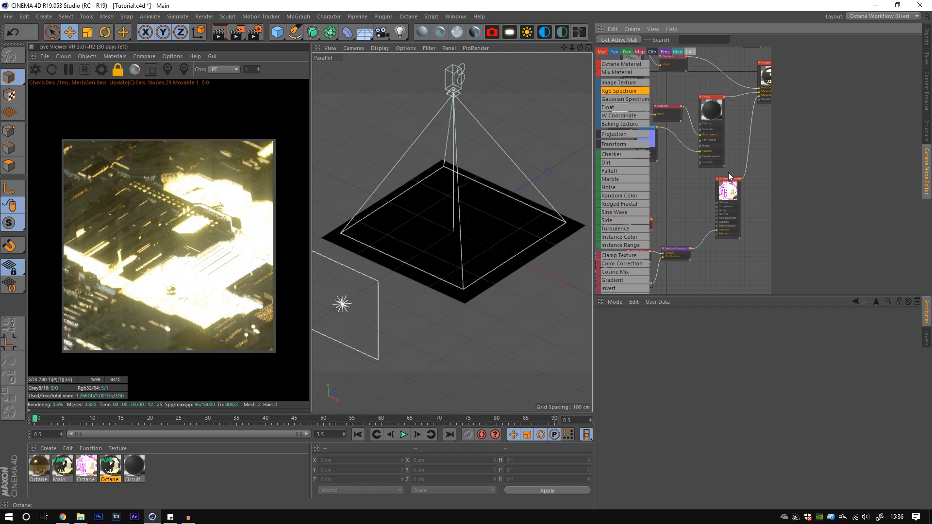
{"action": "scroll", "coordinate": [728, 177], "scroll_direction": "down", "scroll_amount": 6}
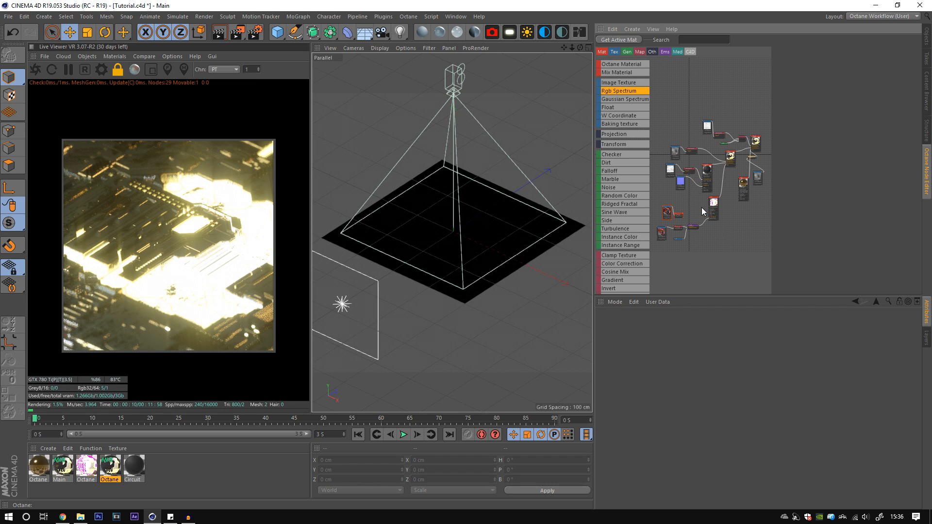
{"action": "scroll", "coordinate": [701, 207], "scroll_direction": "up", "scroll_amount": 3}
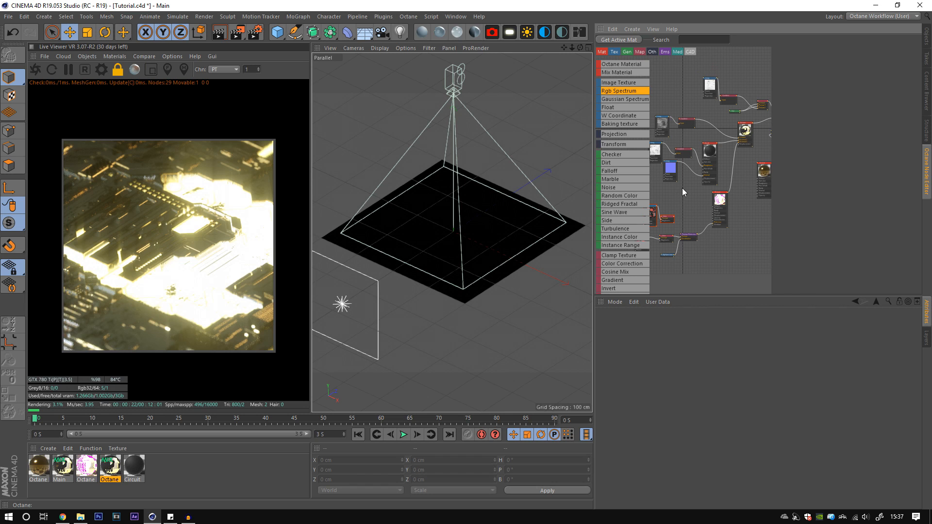
{"action": "scroll", "coordinate": [738, 124], "scroll_direction": "up", "scroll_amount": 3}
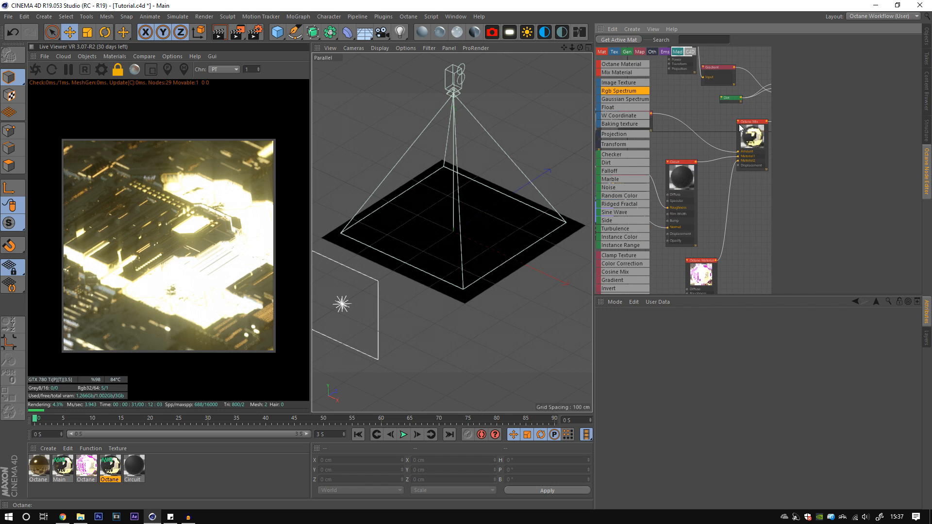
{"action": "middle_click_drag", "start_coordinate": [729, 111], "coordinate": [717, 169]}
{"action": "left_click_drag", "start_coordinate": [712, 160], "coordinate": [681, 160]}
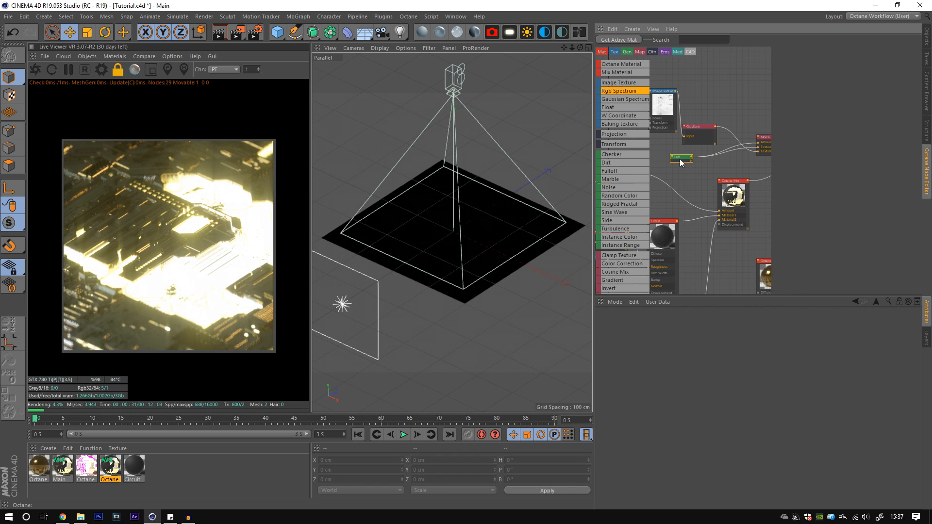
Step: Add a Noise node and a Mix texture that uses Dirt as Amount and Texture1 and Noise as Texture2, feeding the existing mix
{"action": "left_click_drag", "start_coordinate": [610, 189], "coordinate": [679, 172]}
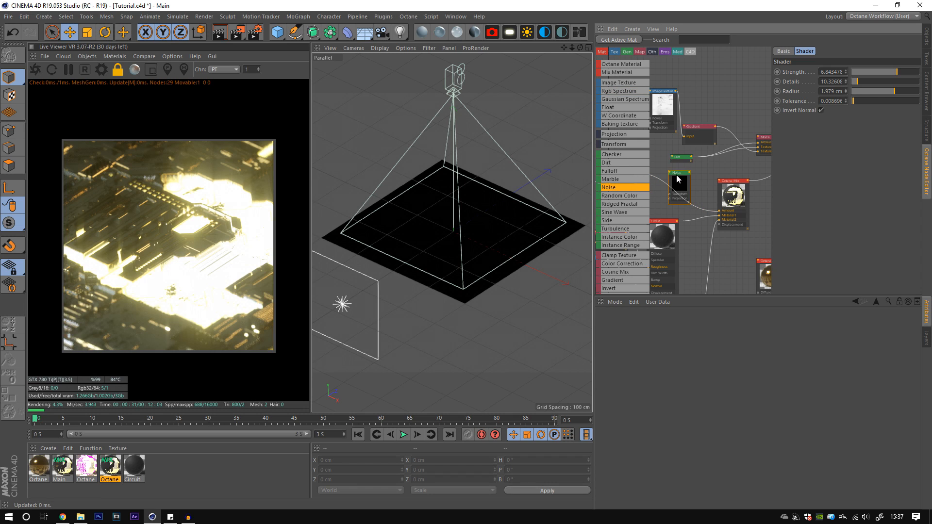
{"action": "scroll", "coordinate": [639, 199], "scroll_direction": "down", "scroll_amount": 2}
{"action": "left_click_drag", "start_coordinate": [613, 271], "coordinate": [758, 142]}
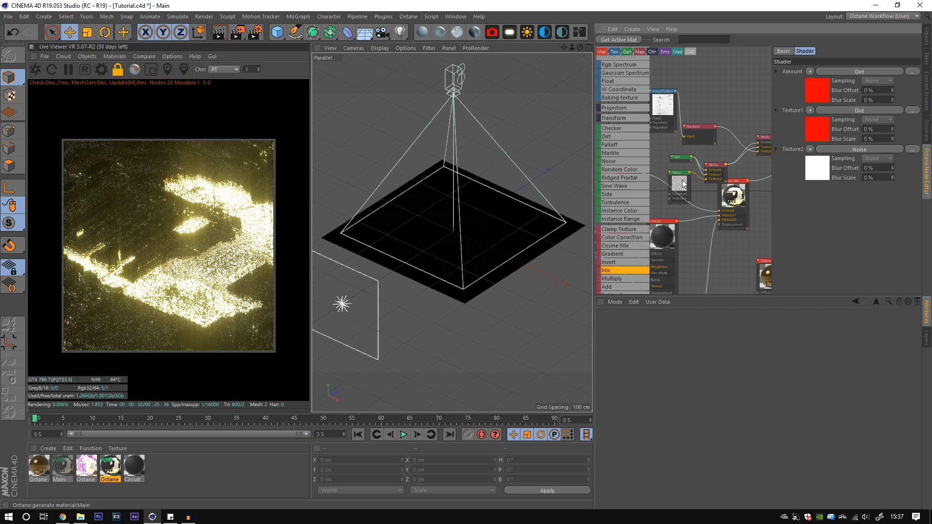
Step: Set the Perlin Noise node to 10 octaves, with omega at about 0.72 and gamma at about 1.31
{"action": "left_click", "coordinate": [681, 184]}
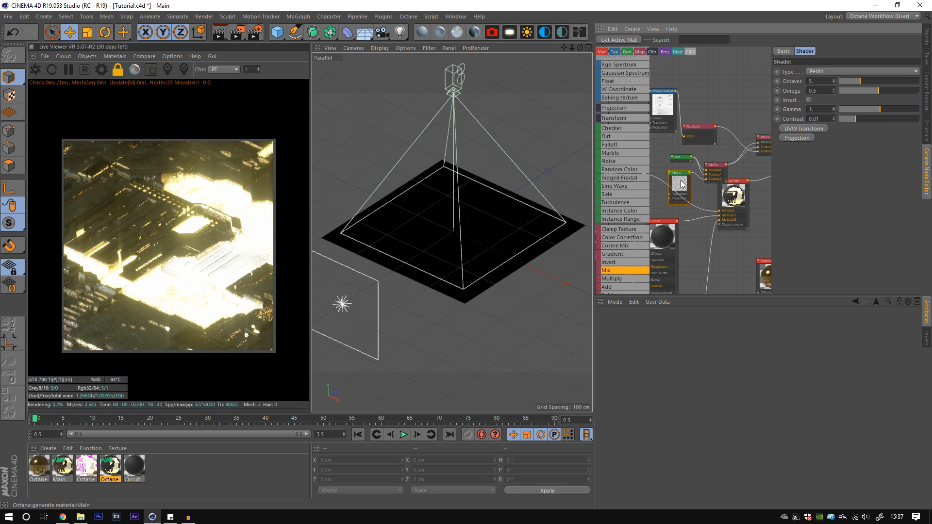
{"action": "left_click_drag", "start_coordinate": [904, 94], "coordinate": [896, 91]}
{"action": "left_click_drag", "start_coordinate": [877, 81], "coordinate": [882, 107]}
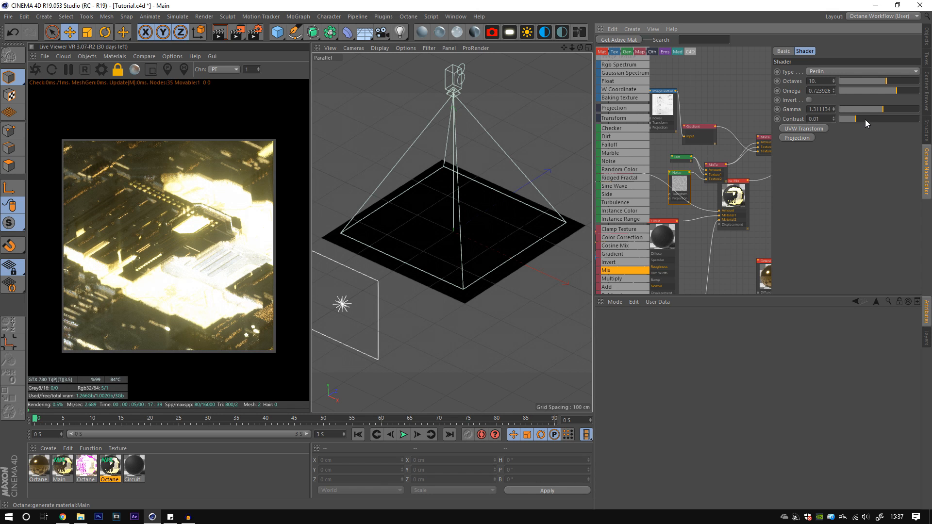
Step: Refine the Noise node with omega at about 0.66, gamma at about 1.31 and contrast at about 6.66
{"action": "left_click_drag", "start_coordinate": [866, 120], "coordinate": [891, 92]}
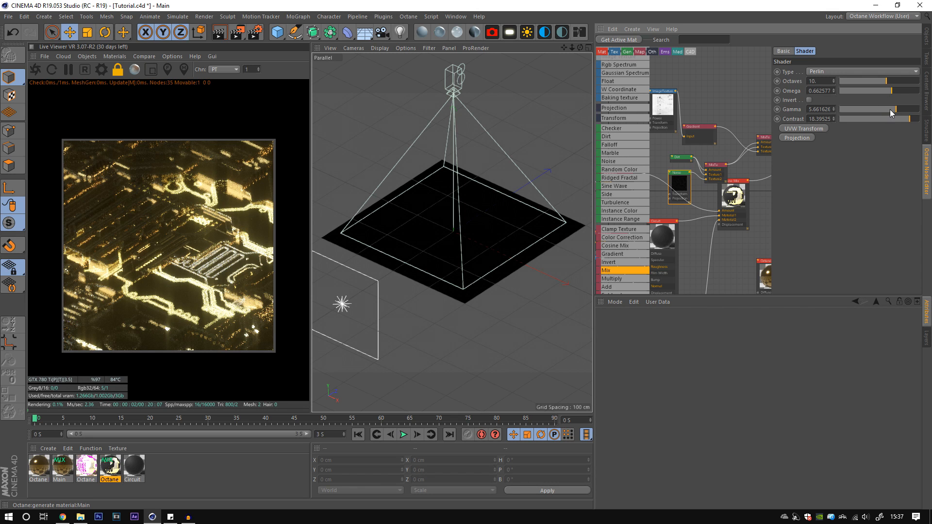
{"action": "left_click_drag", "start_coordinate": [889, 109], "coordinate": [883, 110]}
{"action": "left_click", "coordinate": [896, 121]}
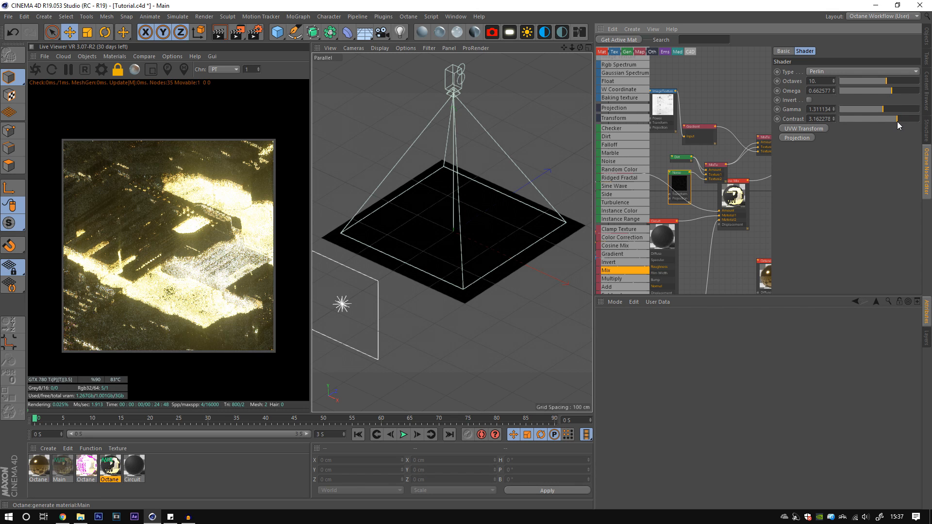
{"action": "left_click", "coordinate": [902, 121]}
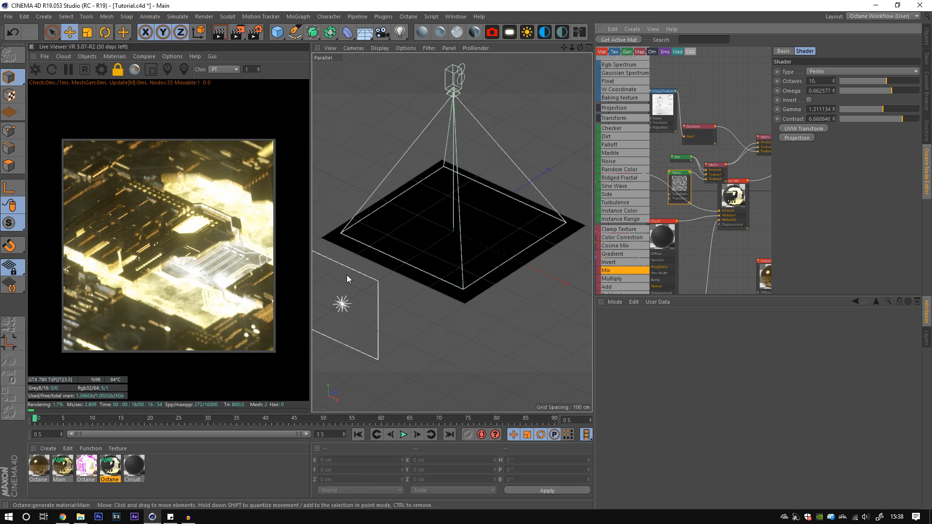
{"action": "scroll", "coordinate": [633, 207], "scroll_direction": "down", "scroll_amount": 1}
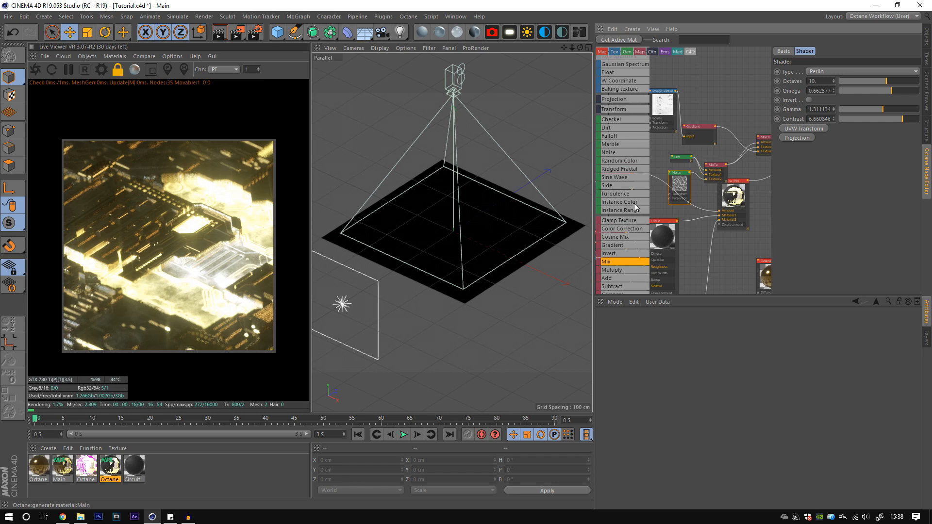